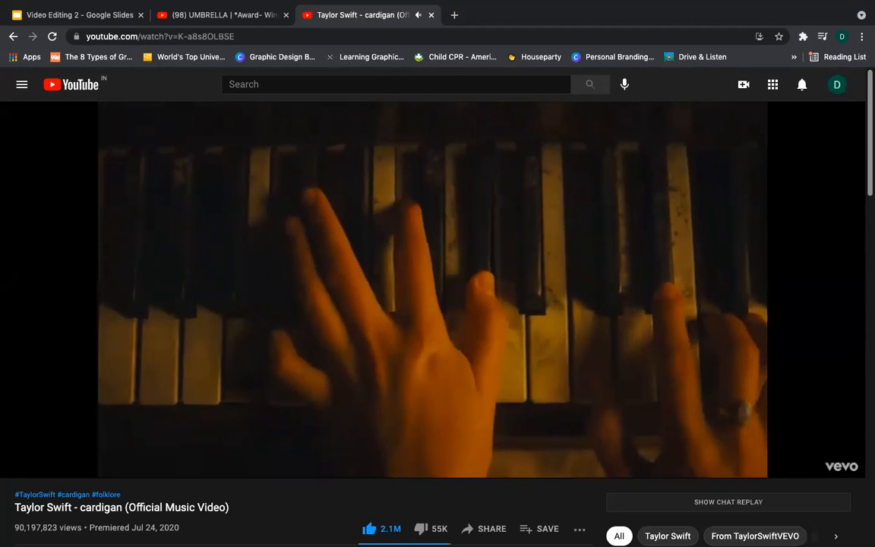
- Pause the cardigan music video, skip forward to the wide room shot at 0:14, and close its tab
left_click(509, 272)
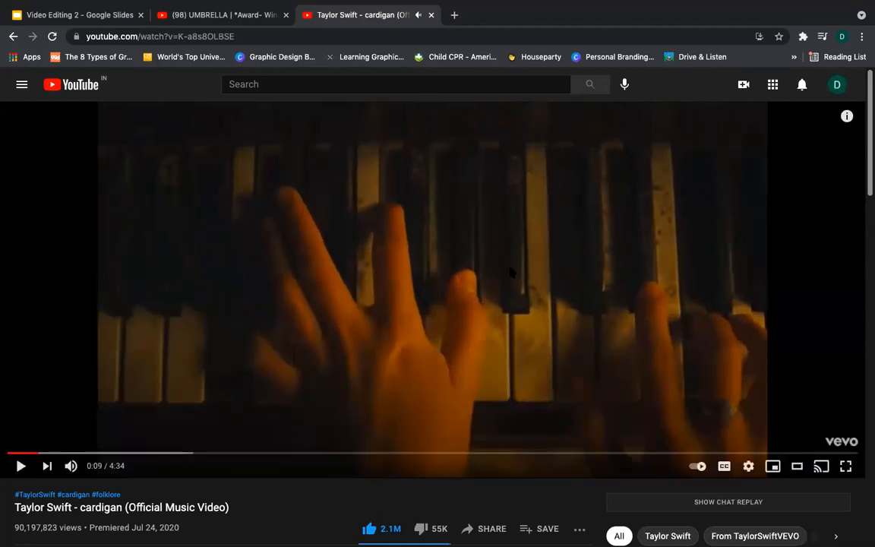
key("Right")
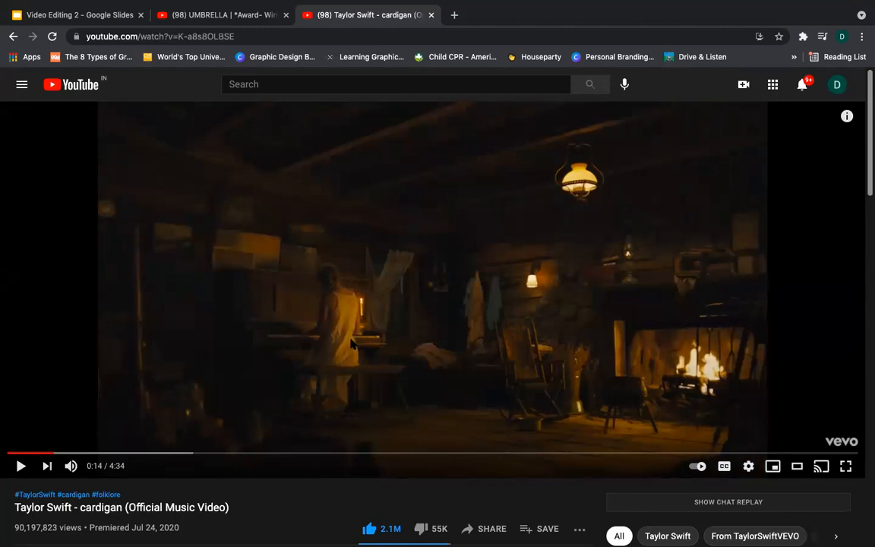
left_click(430, 17)
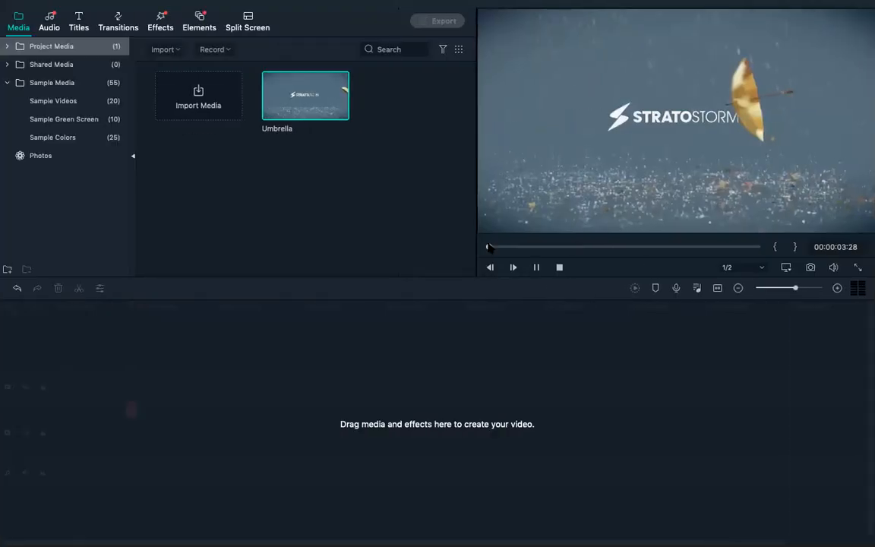
- Preview the Umbrella clip by scrubbing from its opening to the umbrella shop scene at 00:06:53:08, and deselect the clip
left_click_drag(489, 247, 515, 248)
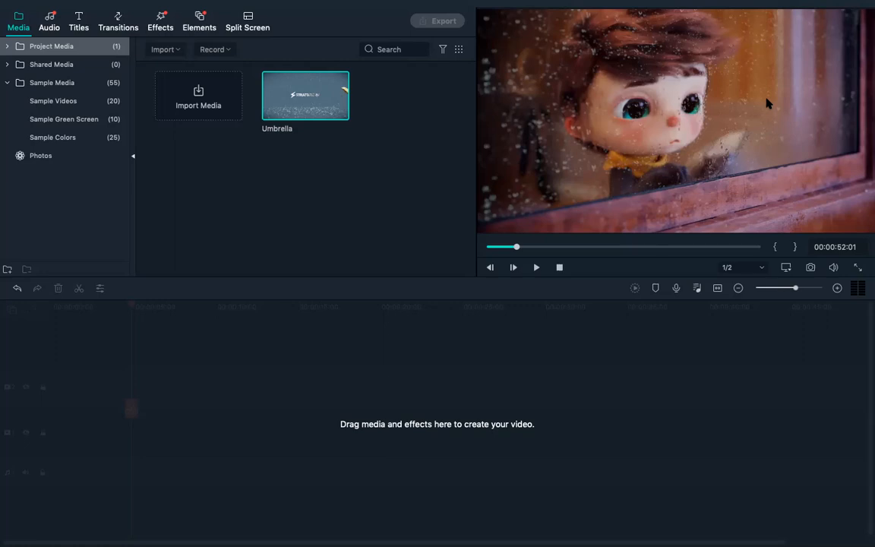
left_click(526, 247)
mouse_move(527, 248)
left_mouse_down()
mouse_move(559, 248)
mouse_move(512, 247)
mouse_move(522, 248)
left_mouse_up()
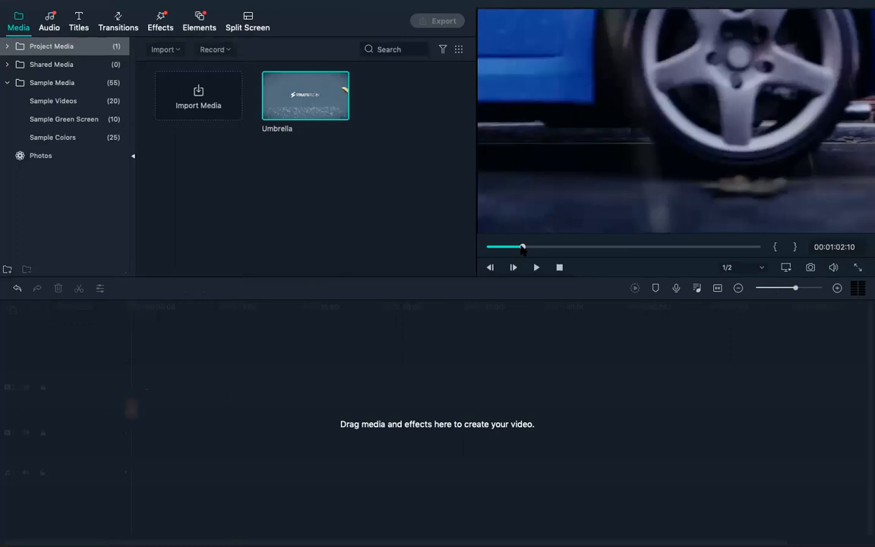
mouse_move(522, 247)
left_mouse_down()
mouse_move(506, 249)
mouse_move(537, 254)
mouse_move(500, 248)
mouse_move(507, 248)
left_mouse_up()
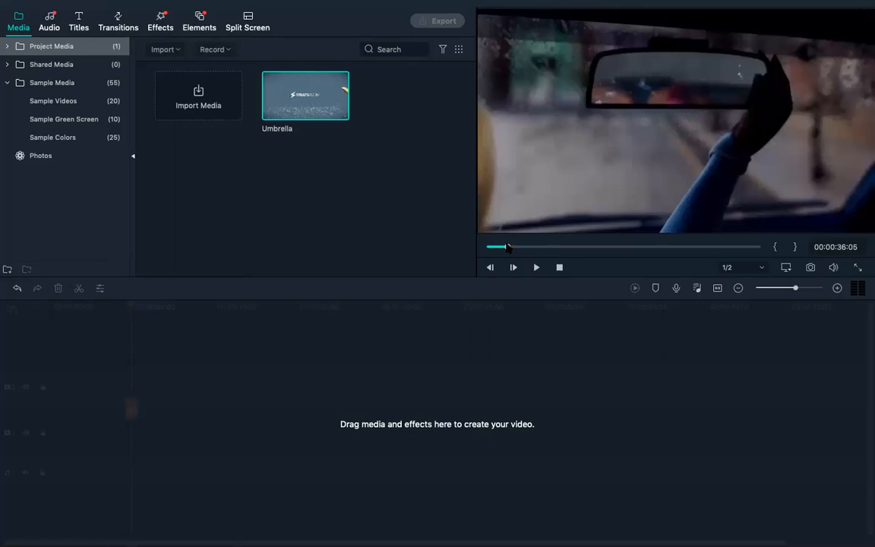
left_click_drag(507, 249, 559, 258)
left_click_drag(582, 256, 640, 253)
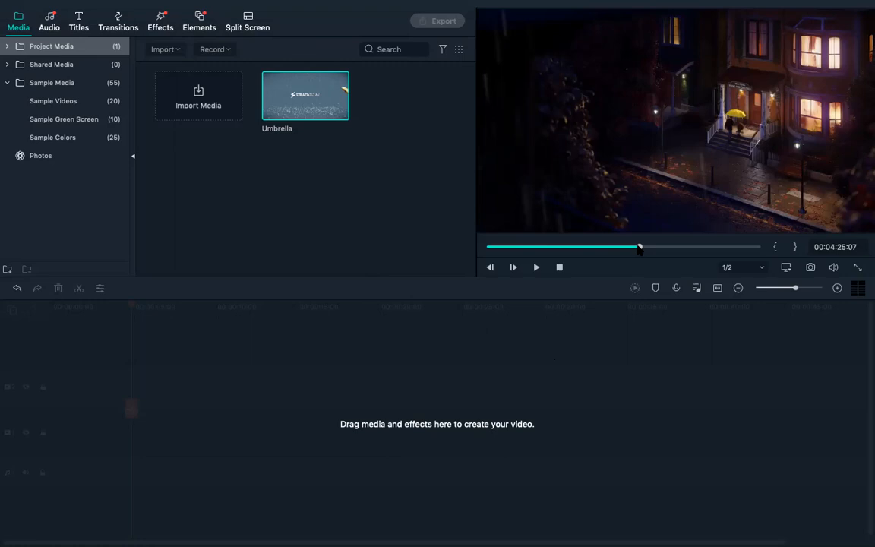
left_click_drag(639, 249, 670, 248)
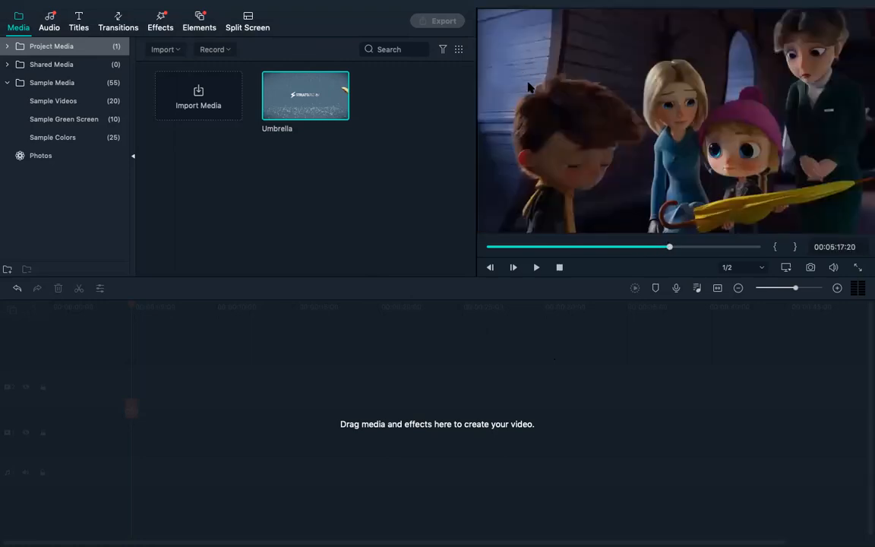
left_click(690, 248)
left_click_drag(689, 248, 725, 247)
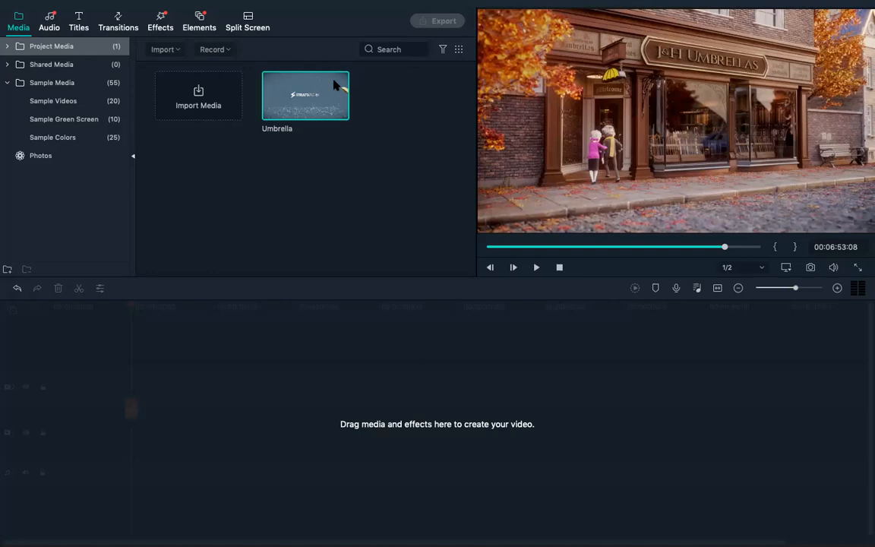
mouse_move(537, 4)
left_click(468, 356)
left_click_drag(761, 247, 723, 249)
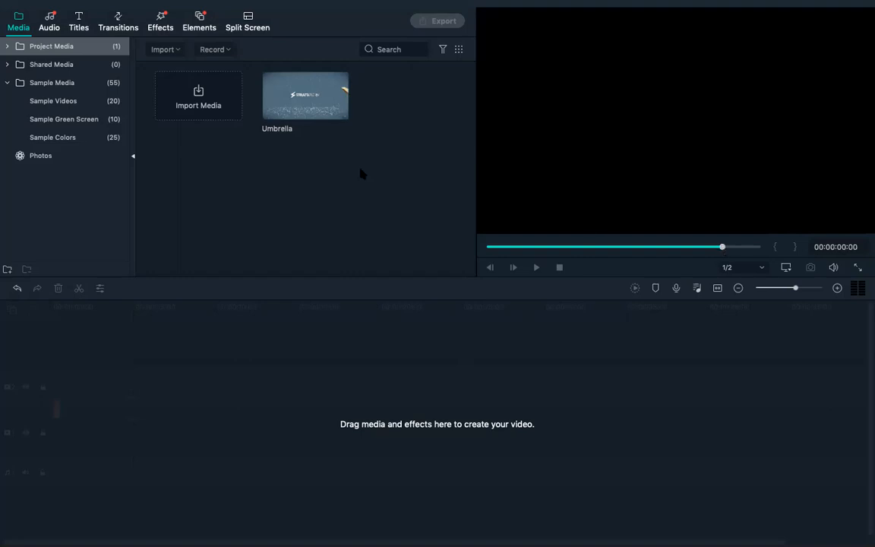
- Add the Umbrella clip to the timeline and match the project settings to the media at 1920x1080, 29.97fps
left_click(339, 111)
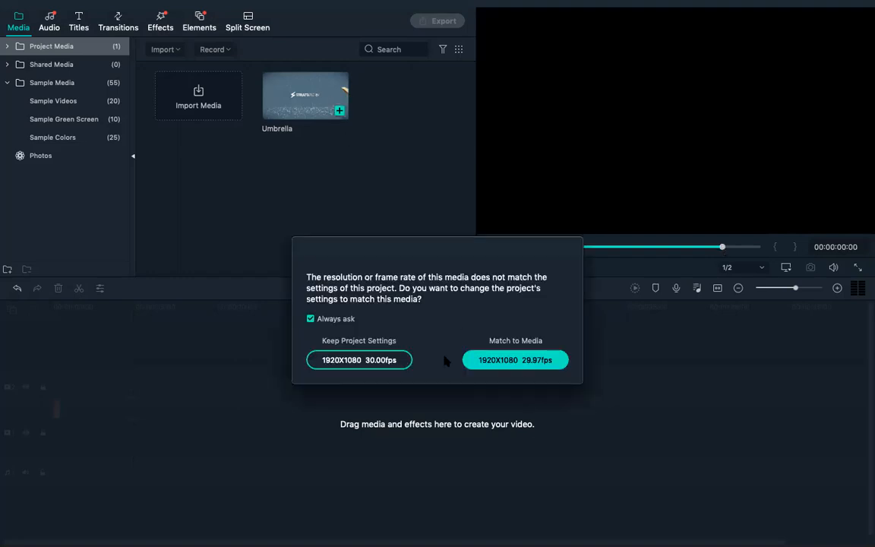
left_click(490, 360)
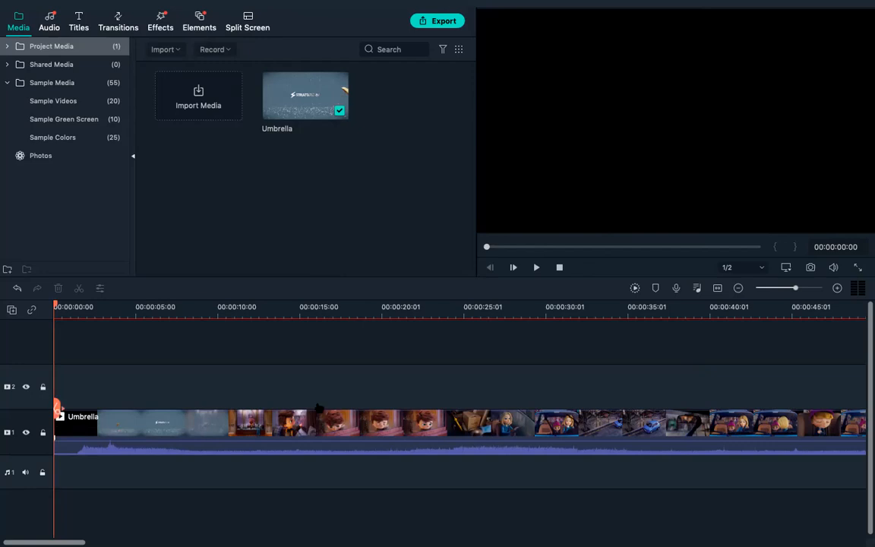
- Scrub through the first 45 seconds or so of the Umbrella clip on the timeline and return the playhead to the start
left_click_drag(55, 374, 766, 387)
scroll(651, 422, "right", 5)
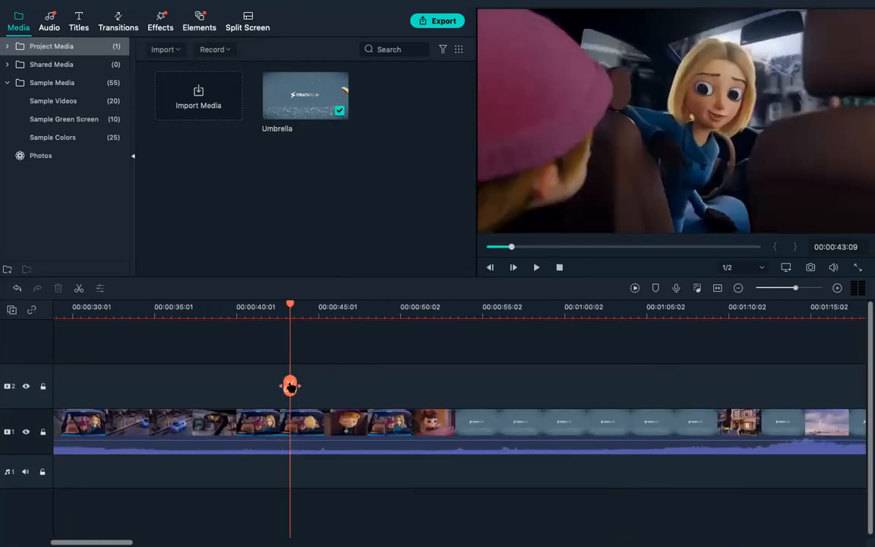
left_click_drag(289, 386, 10, 359)
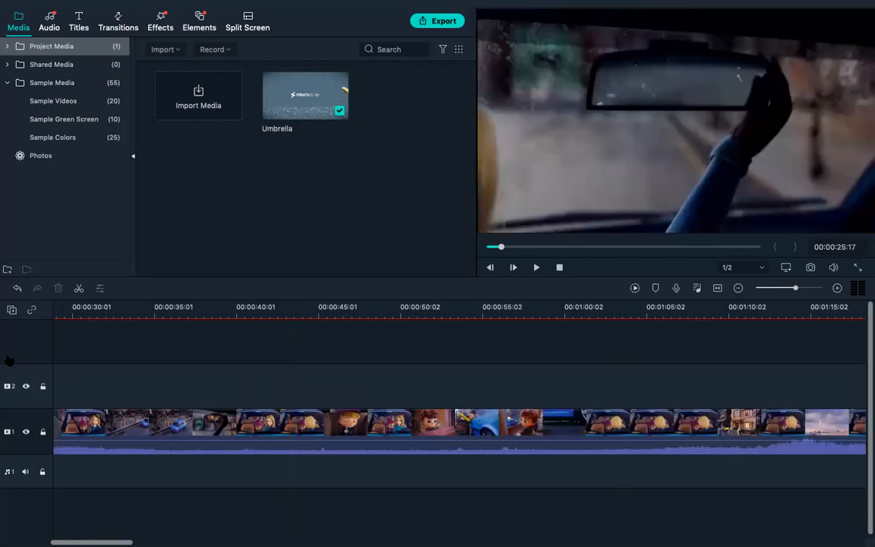
scroll(160, 383, "left", 5)
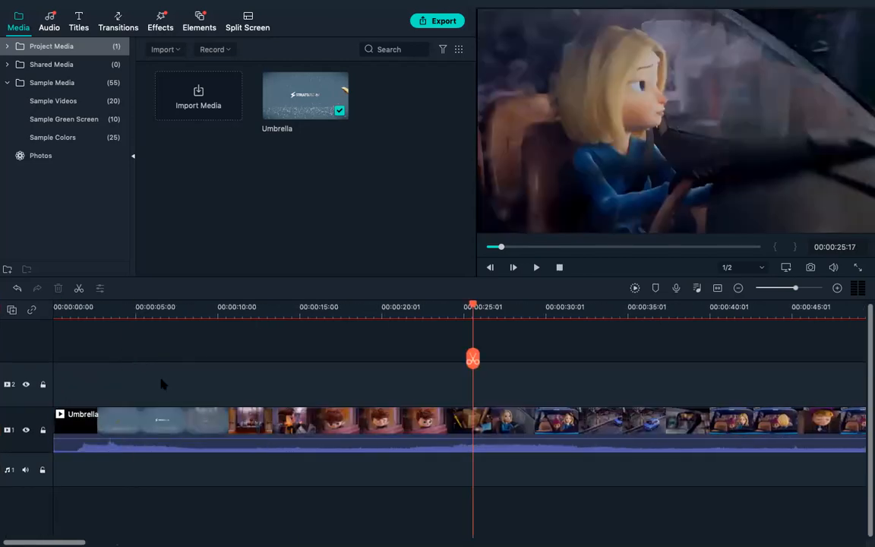
left_click_drag(473, 359, 33, 357)
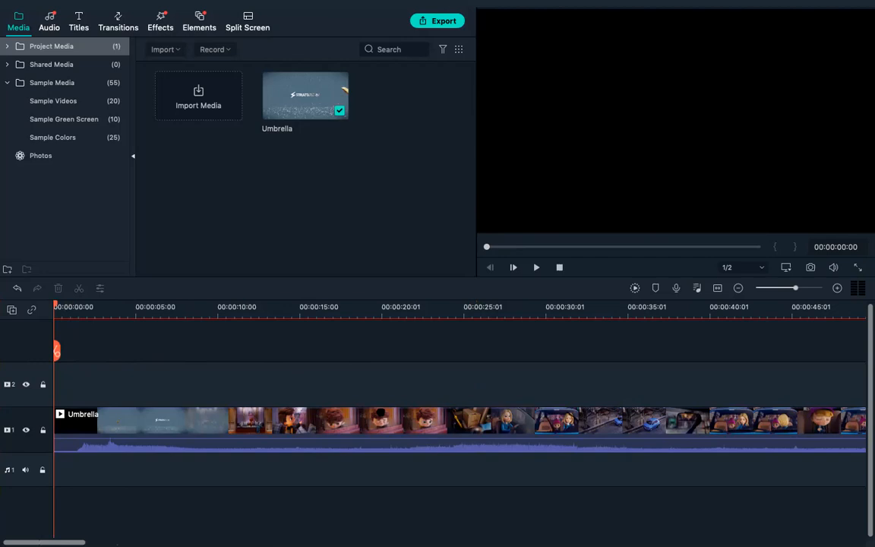
- Scrub the timeline playhead through the Umbrella clip from the start to 00:01:52:28 to review its scenes
left_click_drag(57, 350, 526, 404)
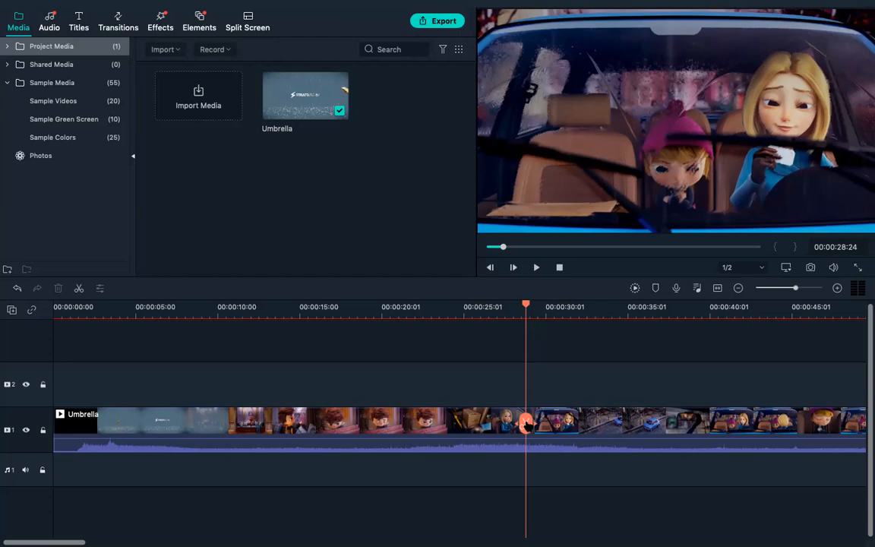
scroll(527, 424, "right", 5)
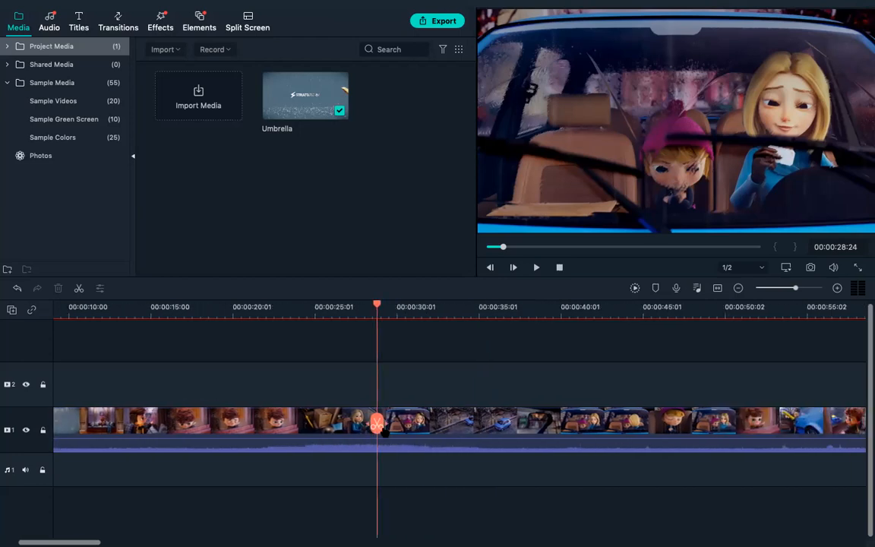
left_click_drag(377, 423, 739, 418)
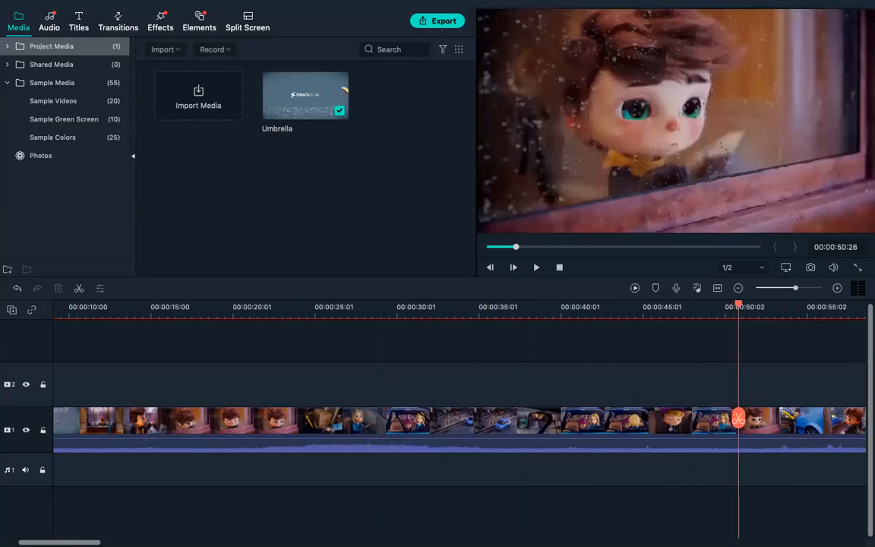
scroll(532, 426, "right", 10)
left_click_drag(385, 419, 699, 418)
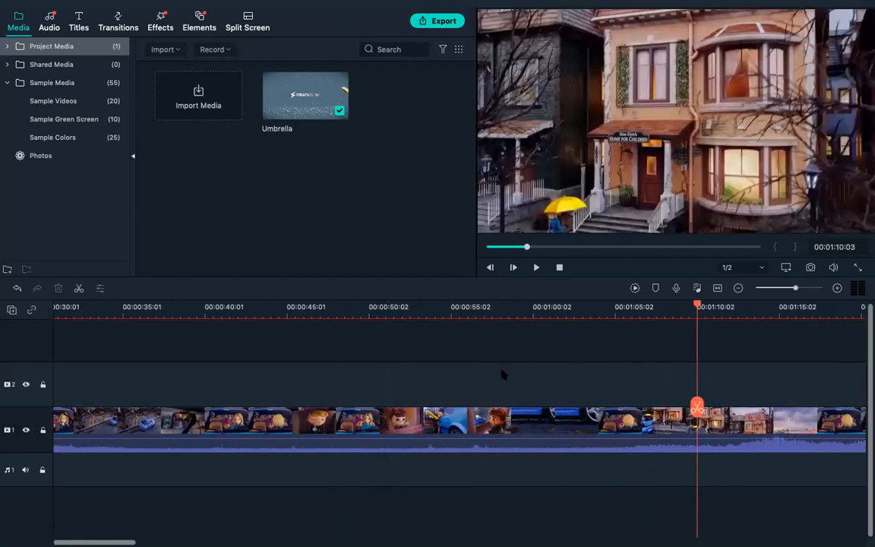
scroll(502, 374, "right", 10)
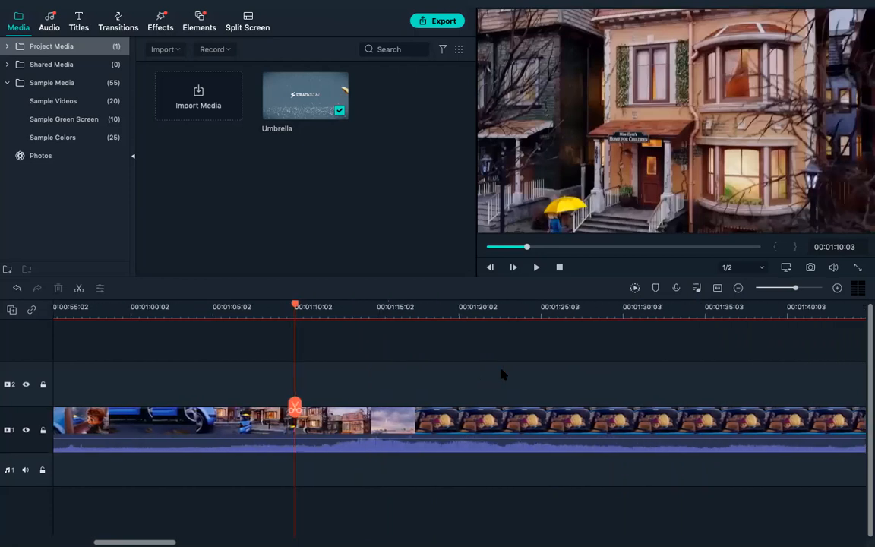
left_click_drag(297, 409, 635, 432)
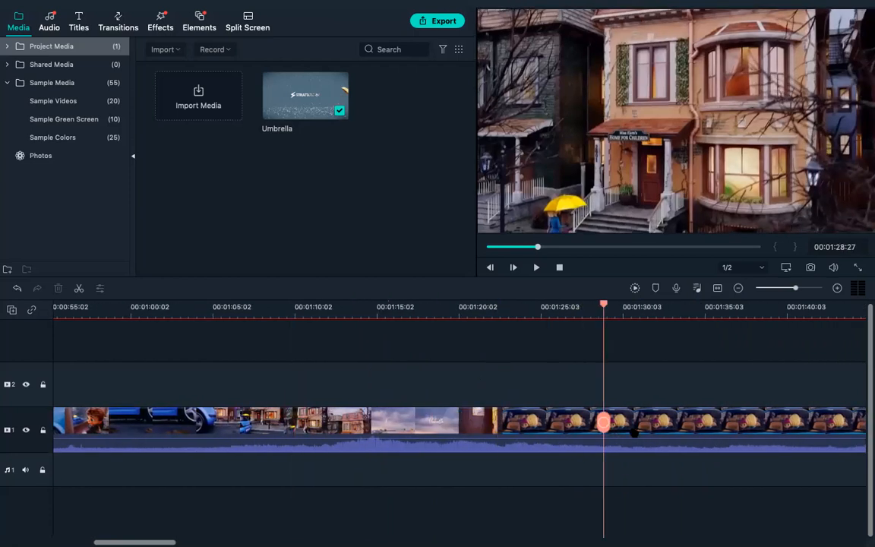
scroll(635, 433, "right", 10)
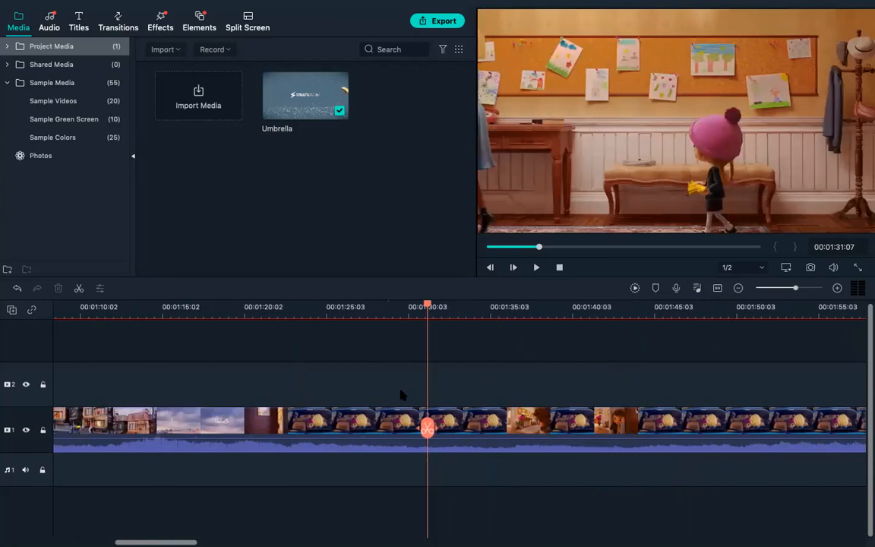
left_click_drag(427, 428, 785, 430)
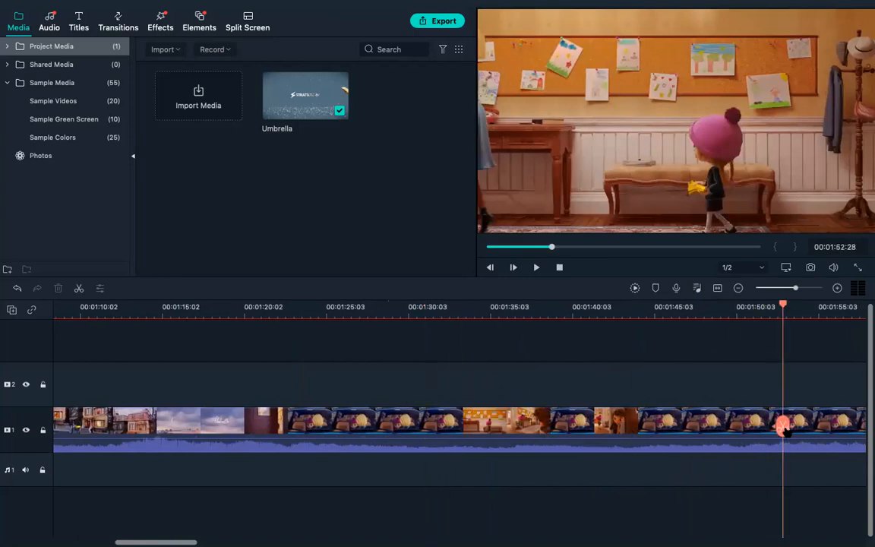
scroll(552, 346, "right", 10)
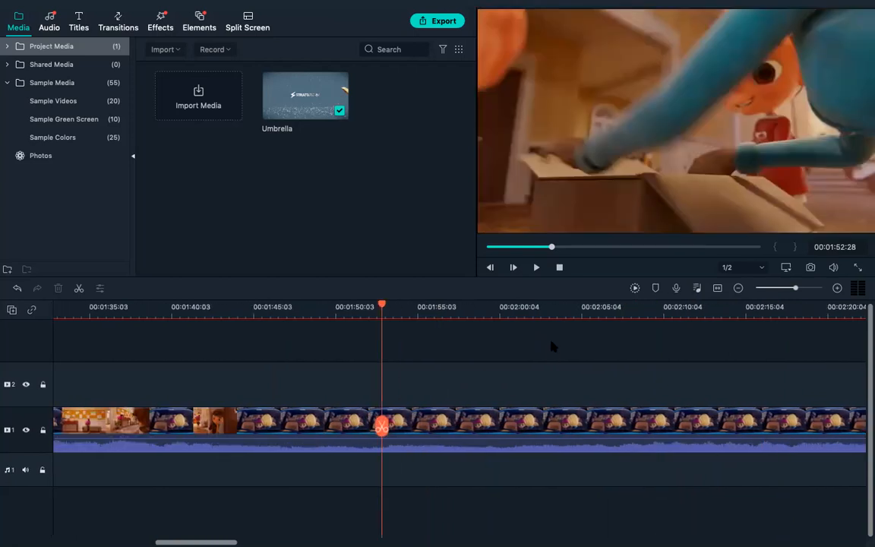
- Jump the playhead ahead to 00:04:18:29 and review the night scene up to 00:04:41:17
scroll(380, 316, "down", 3)
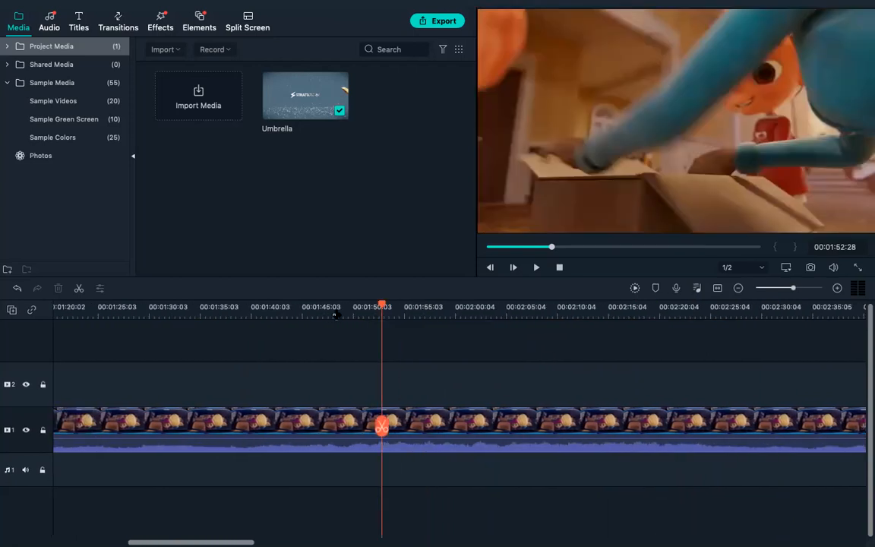
scroll(610, 431, "right", 10)
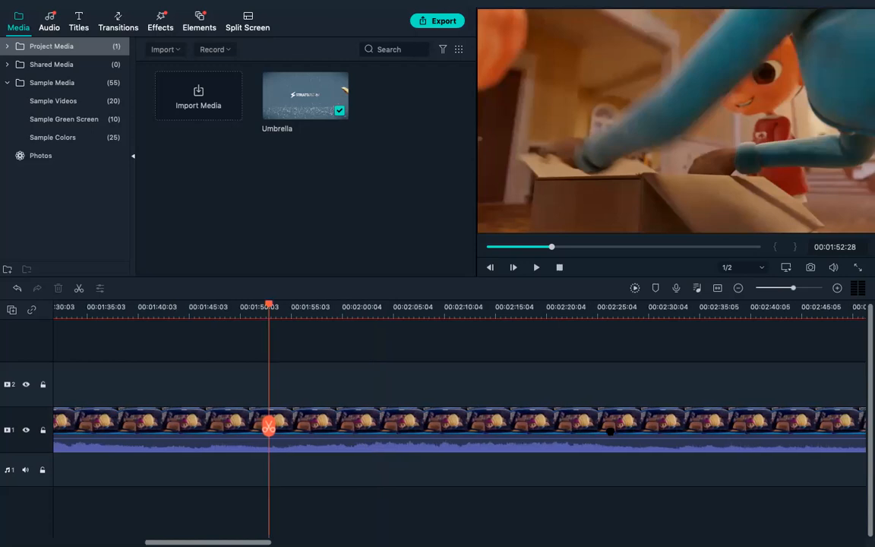
scroll(610, 430, "right", 12)
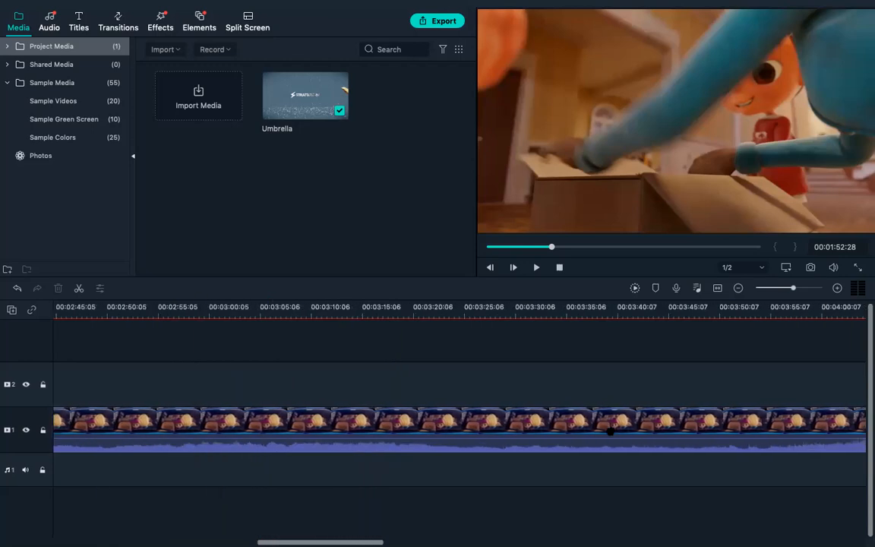
left_click(472, 315)
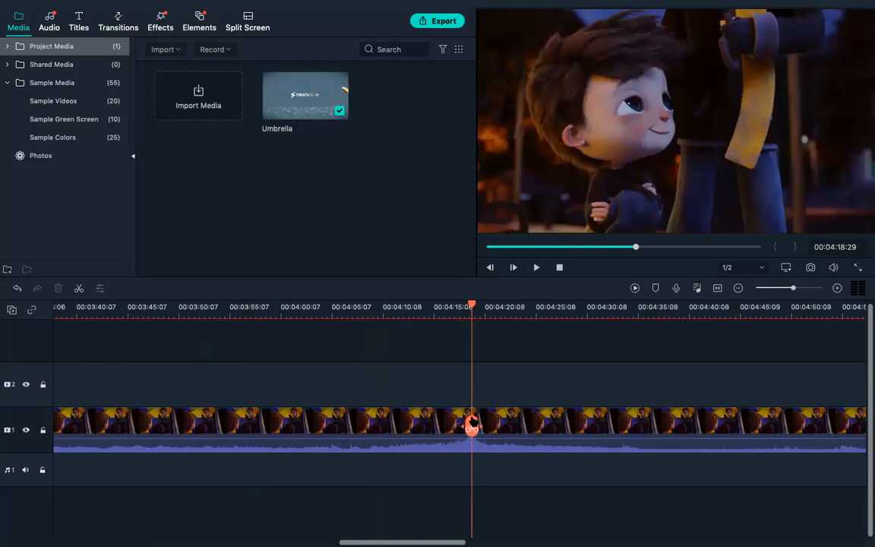
left_click_drag(472, 427, 702, 423)
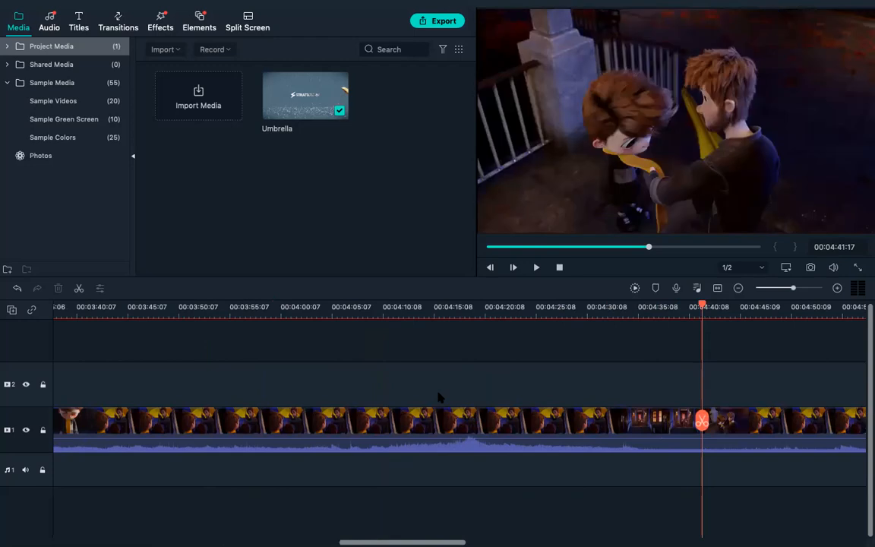
- Move the playhead to the shot of the boy seen from behind at 00:04:56:22 on the Umbrella clip
scroll(439, 397, "right", 3)
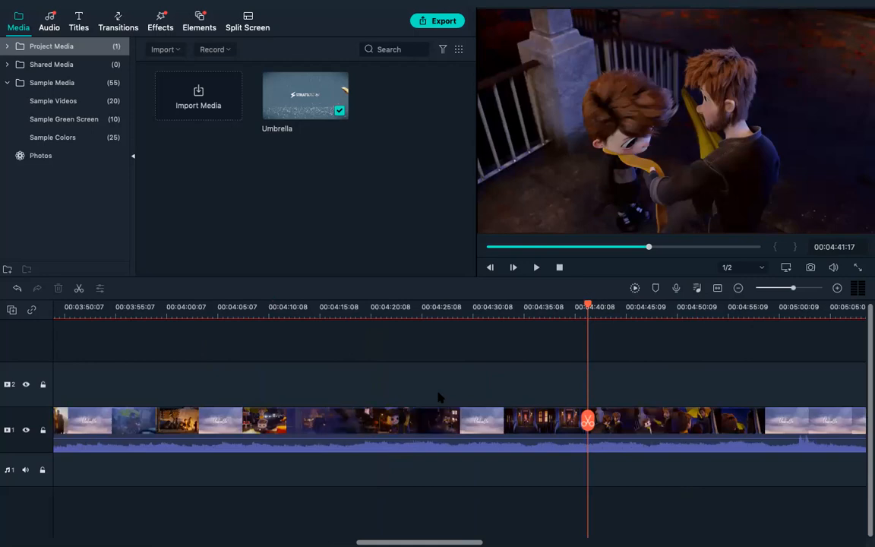
mouse_move(455, 4)
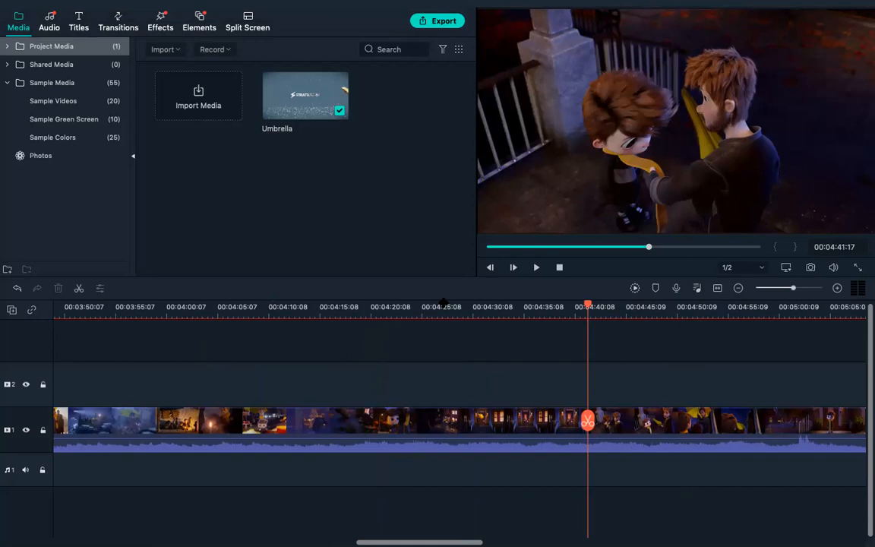
left_click_drag(588, 420, 740, 409)
scroll(450, 443, "right", 3)
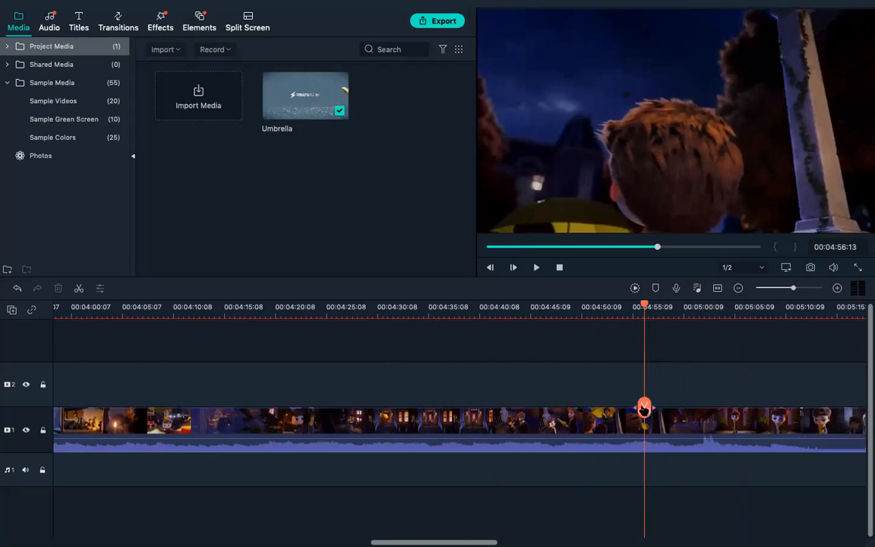
left_click_drag(644, 409, 648, 434)
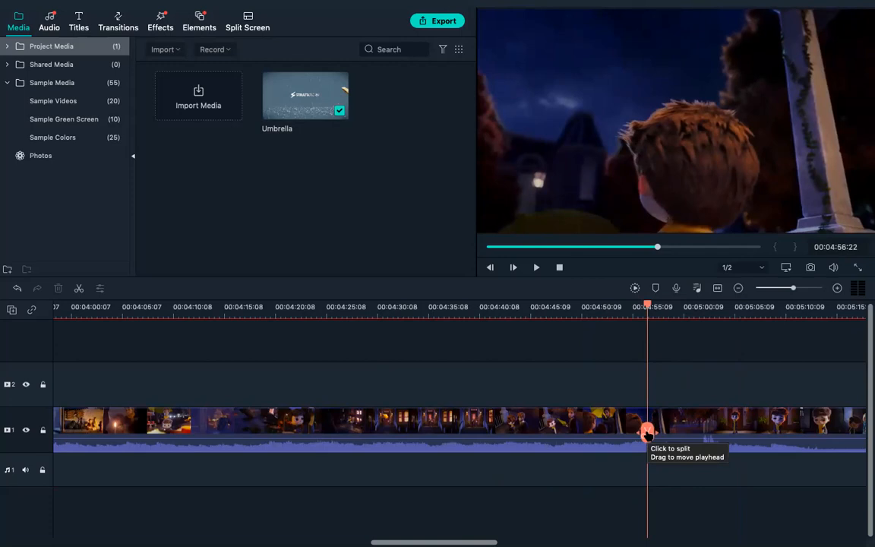
left_click(648, 433)
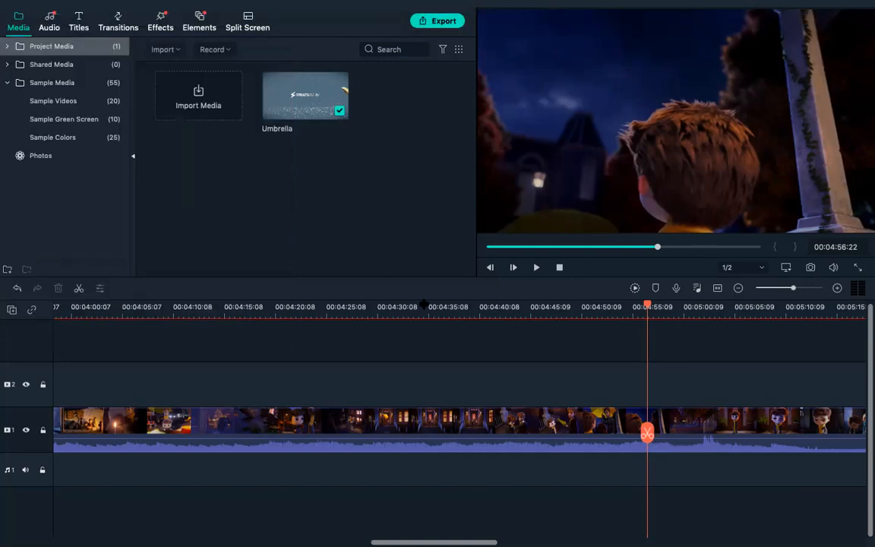
- Move the playhead to the shot of the boy at the front door at 00:05:02:20 and play it
mouse_move(437, 5)
left_click_drag(651, 432, 708, 430)
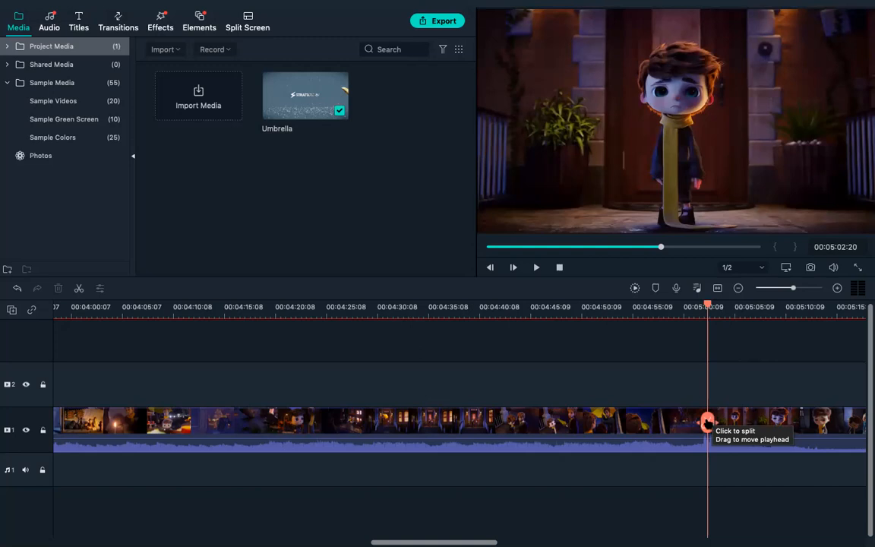
key("space")
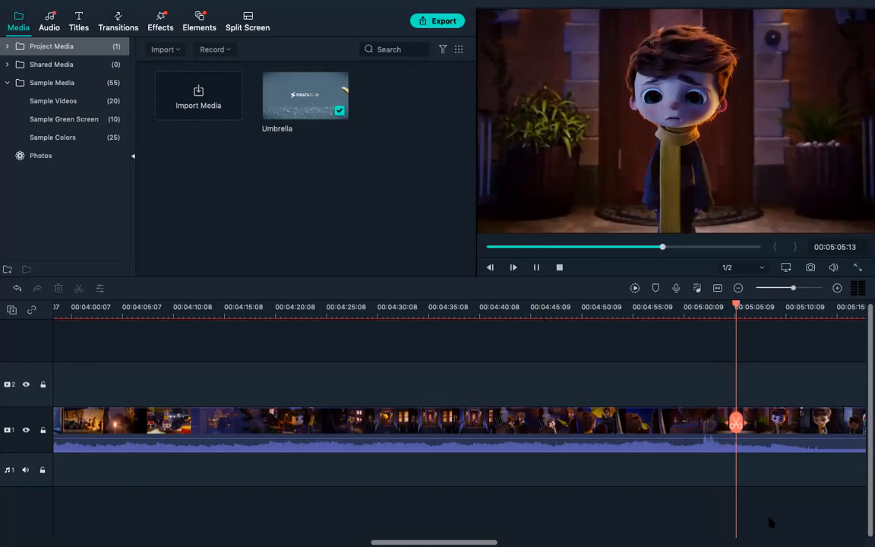
- Split the Umbrella clip at the start of the leaf-covered puddle shot, at about 00:04:14:17
left_click_drag(737, 423, 221, 427)
key("space")
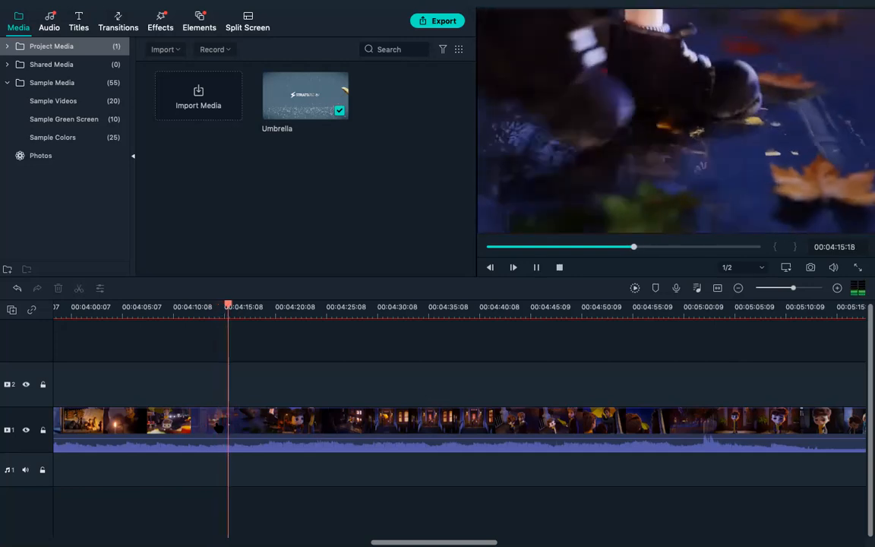
left_click_drag(236, 422, 218, 425)
key("shift+i")
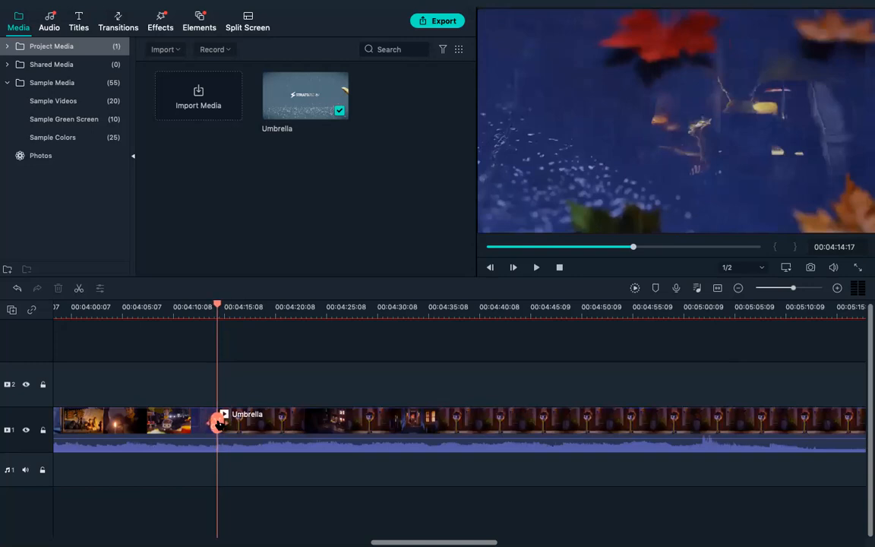
- Split the puddle shot at 00:04:15:07 and move the short piece up to video track 2
key("space")
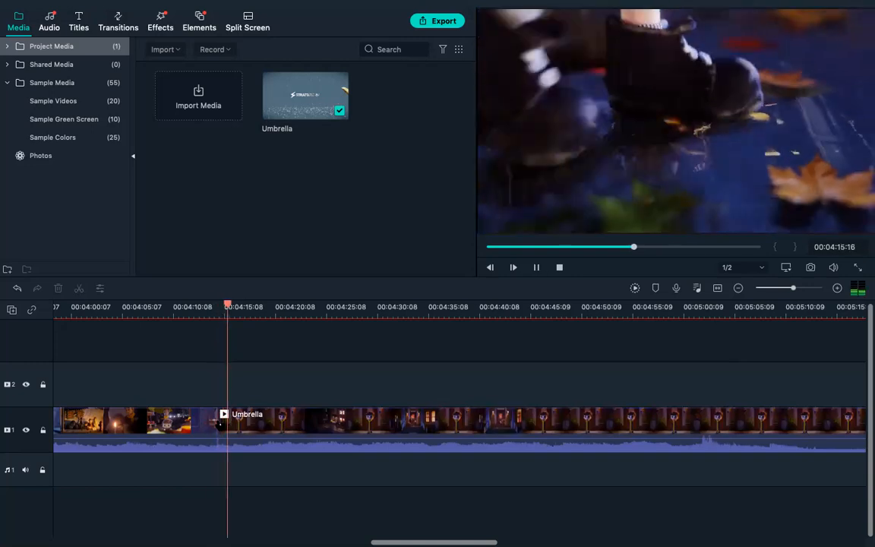
left_click(234, 424)
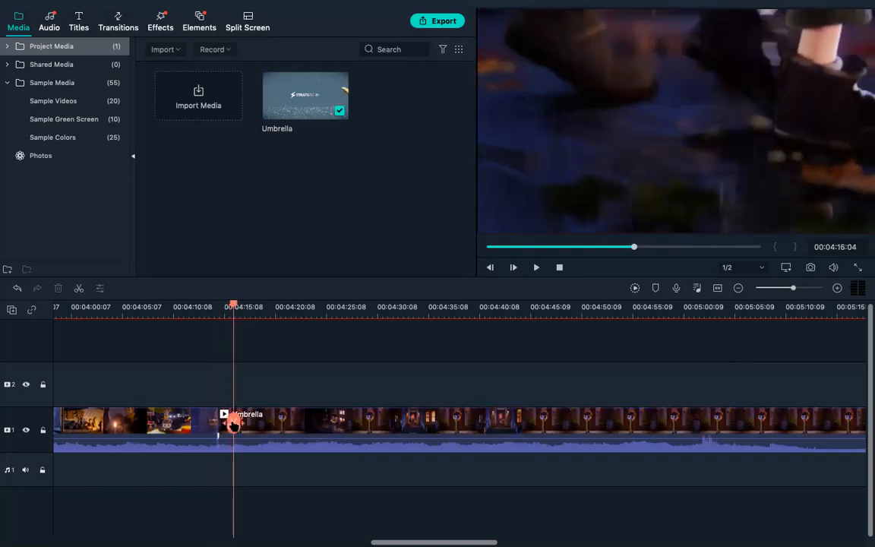
left_click_drag(234, 424, 218, 424)
scroll(219, 422, "up", 3)
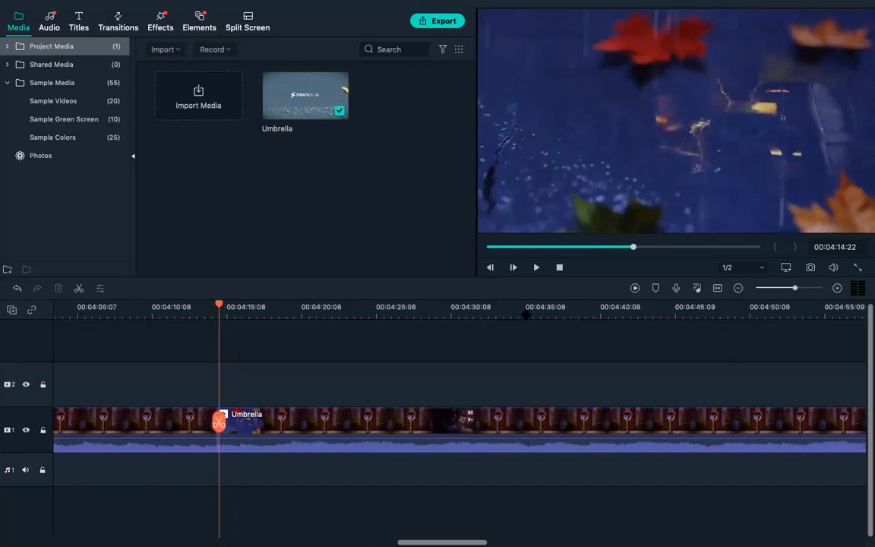
scroll(541, 314, "up", 2)
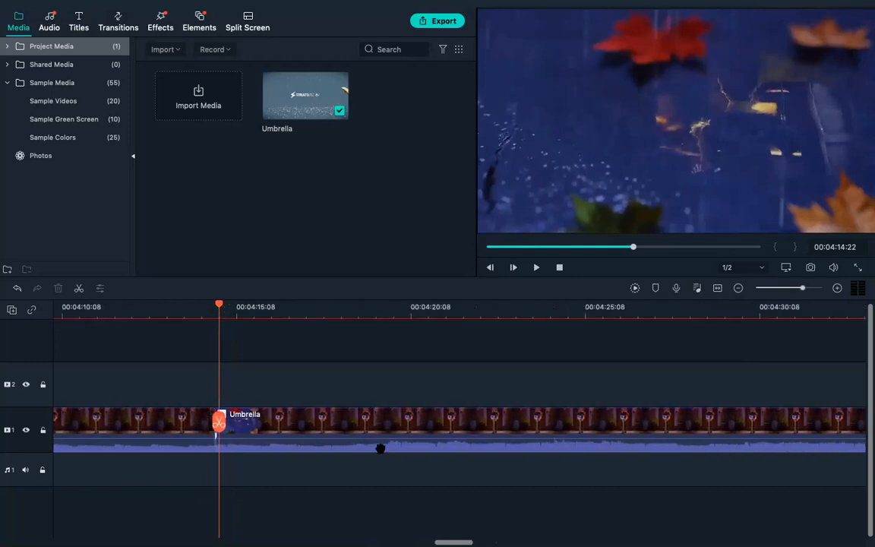
left_click_drag(219, 423, 216, 423)
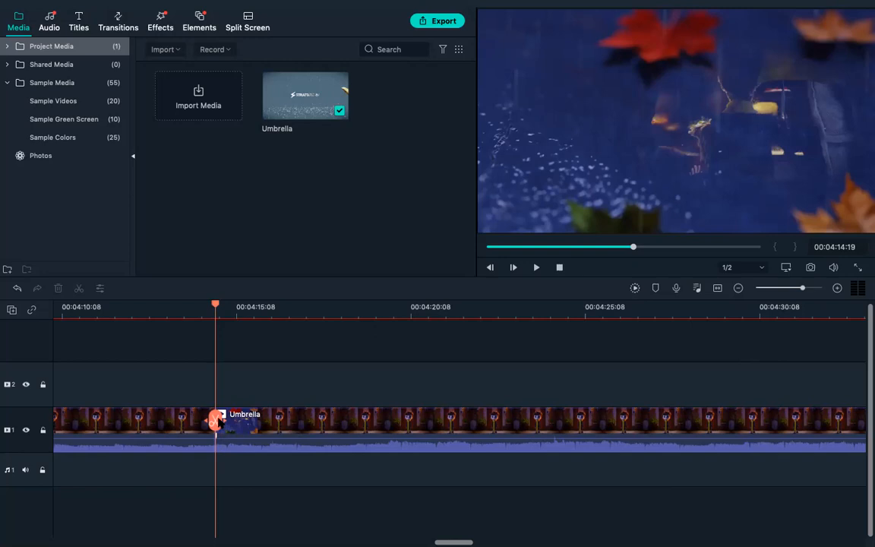
key("space")
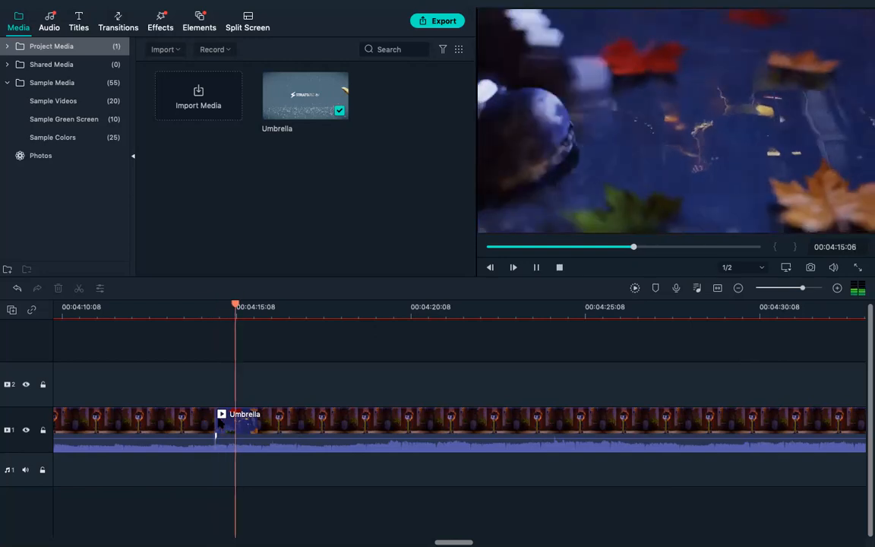
key("space")
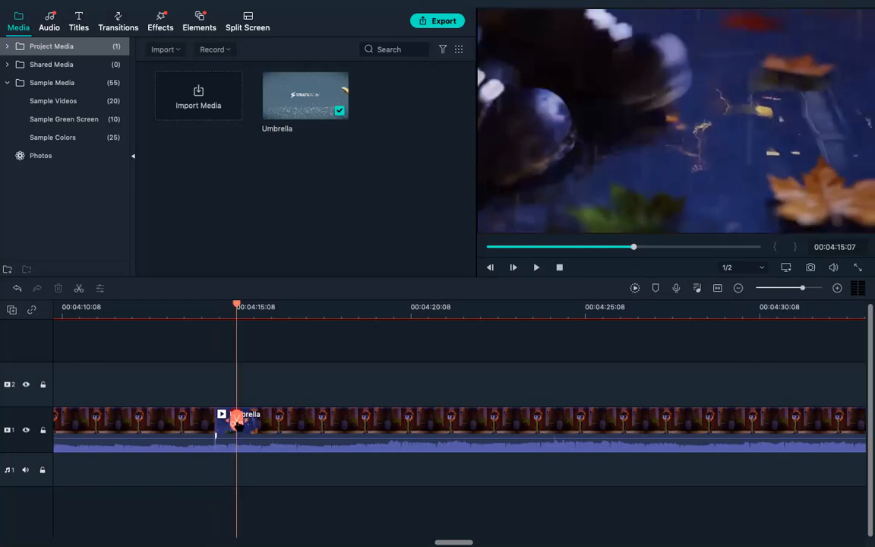
left_click(237, 418)
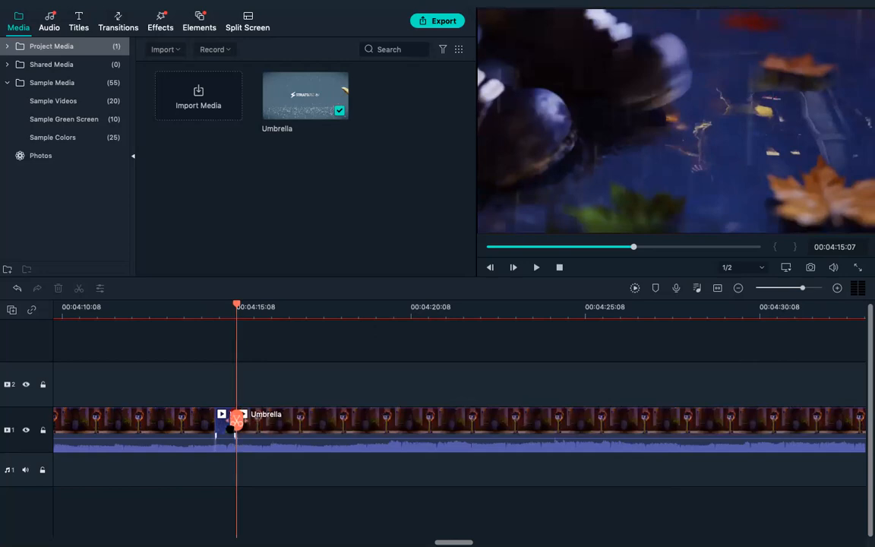
left_click_drag(227, 425, 226, 384)
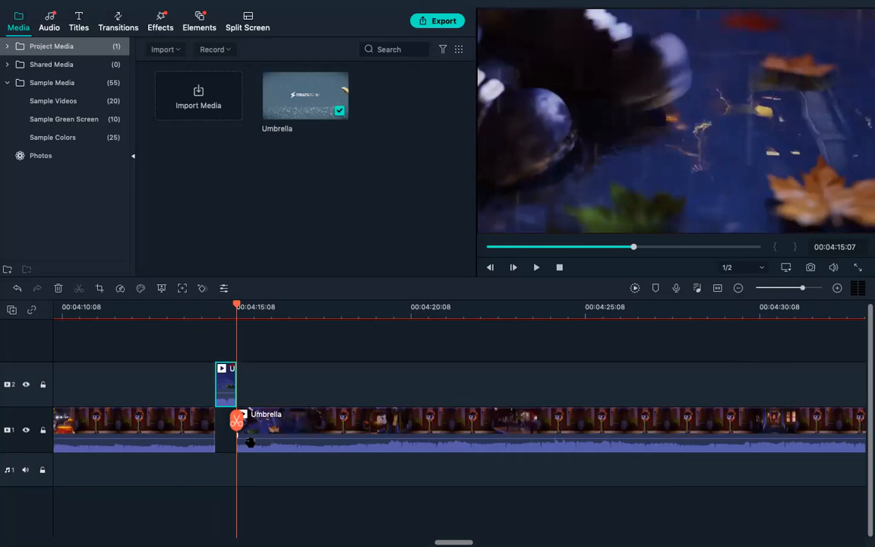
- Play on from the puddle shot and split the Umbrella clip where the wide night street shot begins, at 00:04:23:05
key("space")
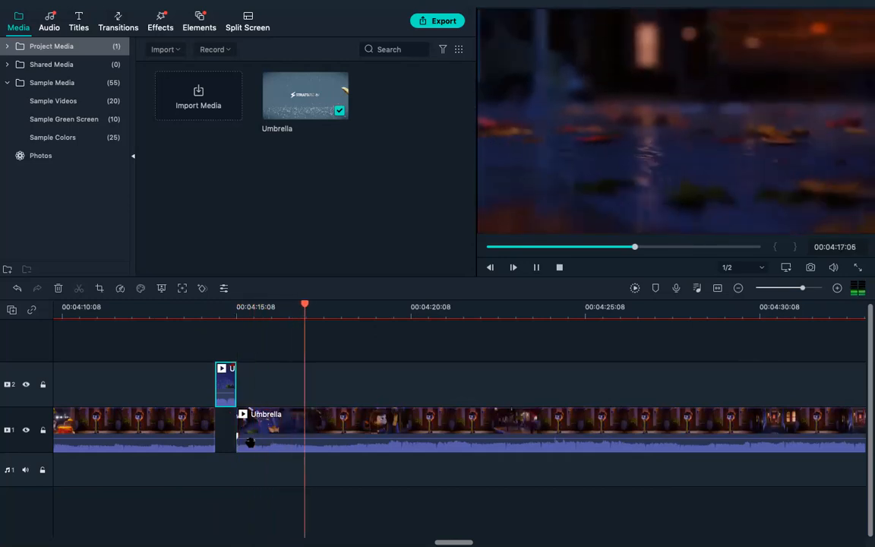
key("space")
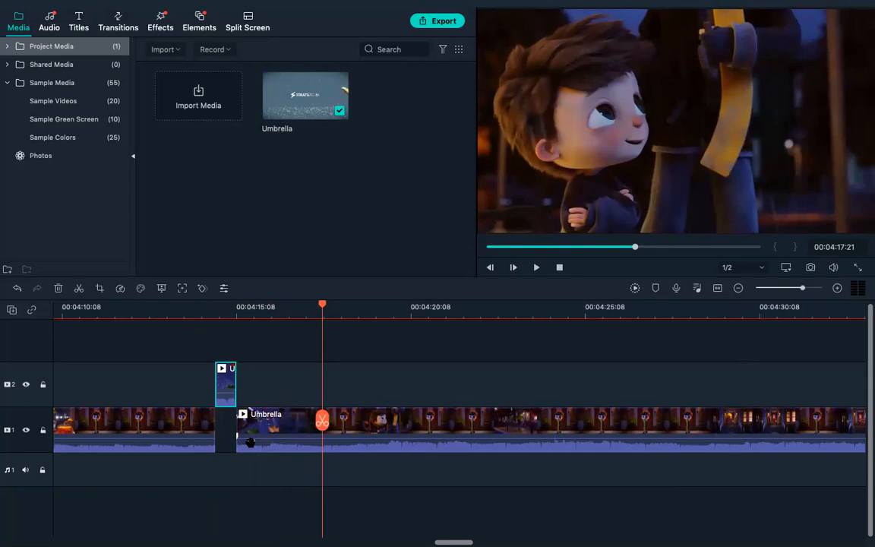
key("space")
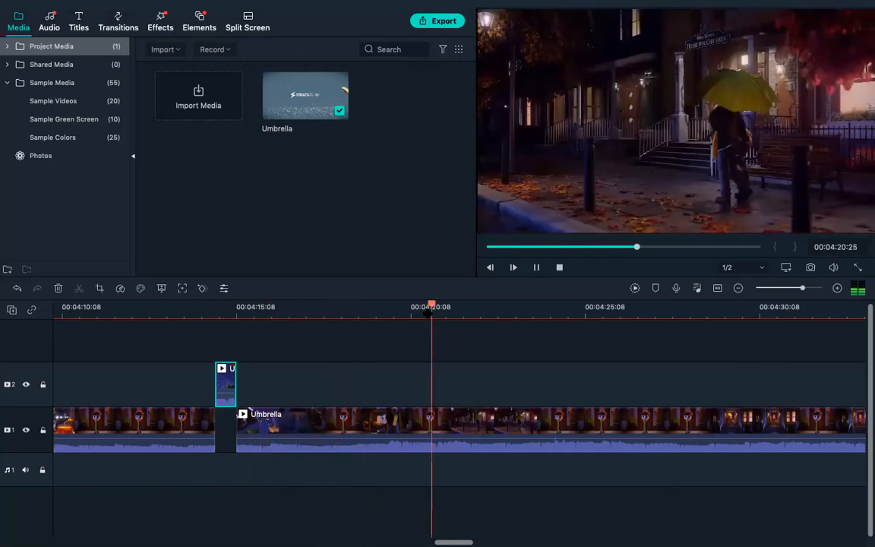
key("space")
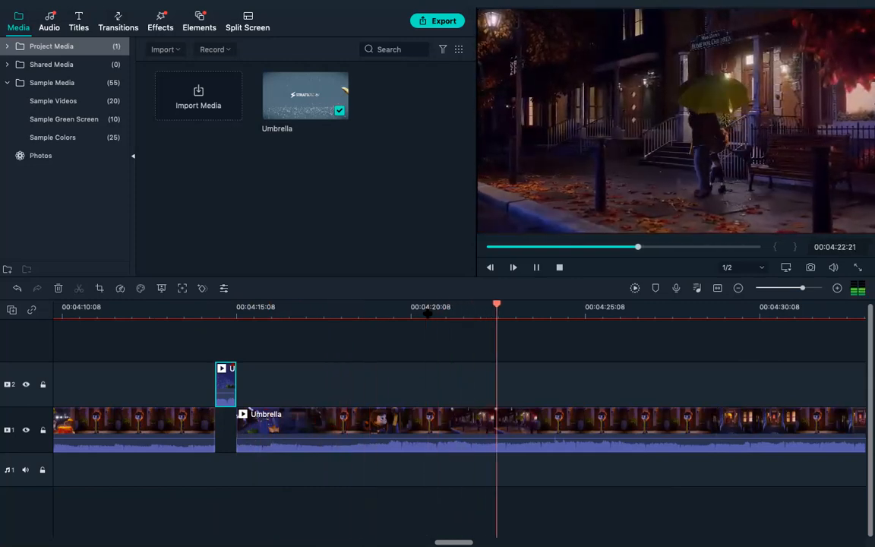
left_click_drag(500, 422, 516, 424)
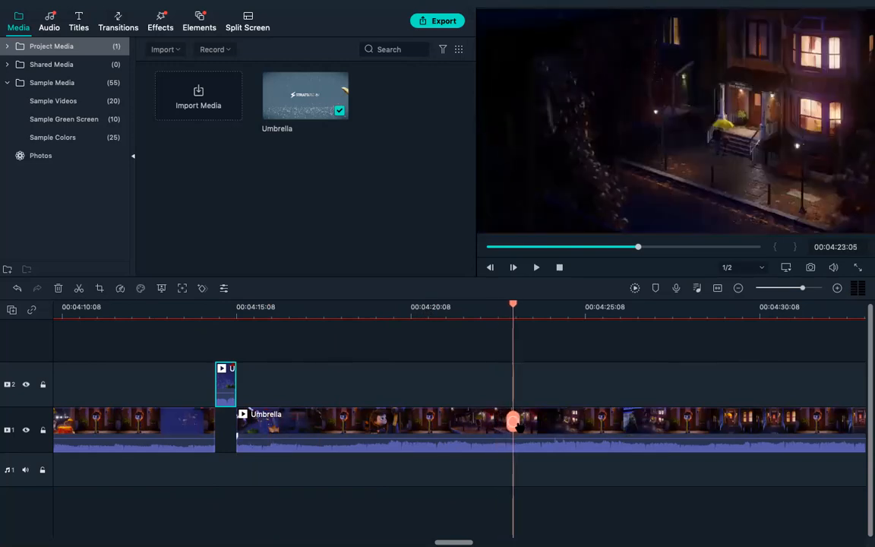
left_click(514, 422)
- Split the wide street shot at 00:04:25:09 and move the cut piece up to a new video track 3
key("space")
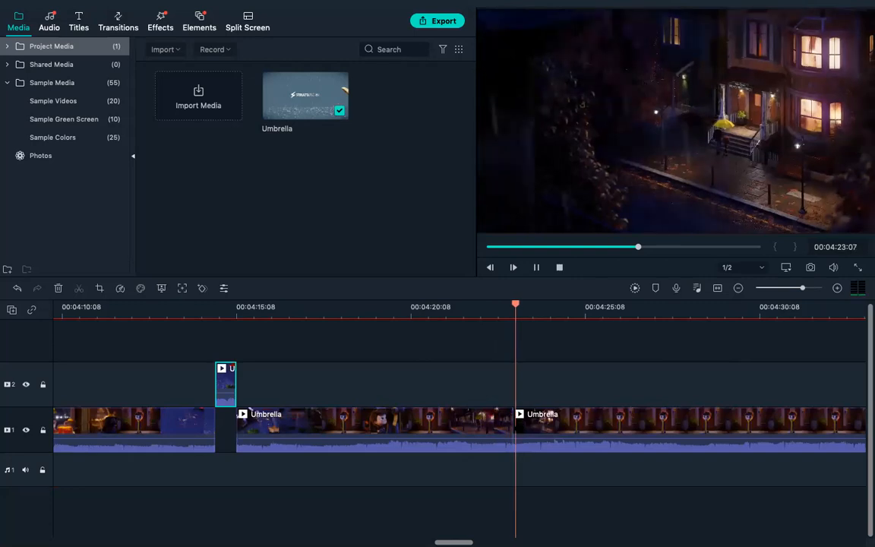
key("space")
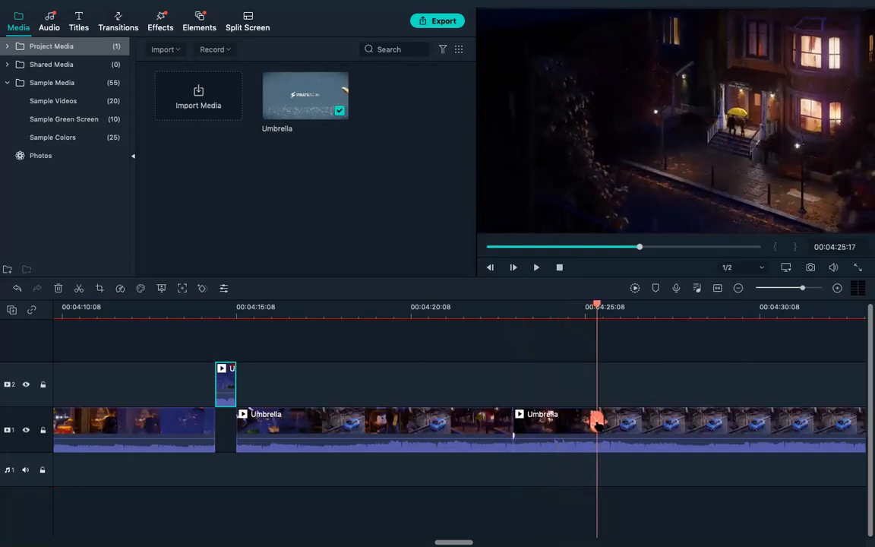
left_click_drag(597, 422, 587, 420)
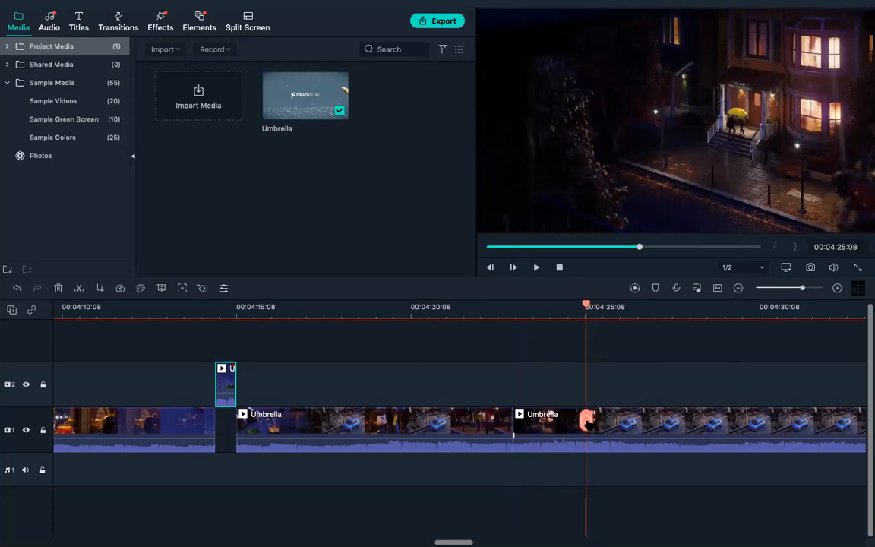
left_click(587, 421)
left_click_drag(571, 429, 571, 361)
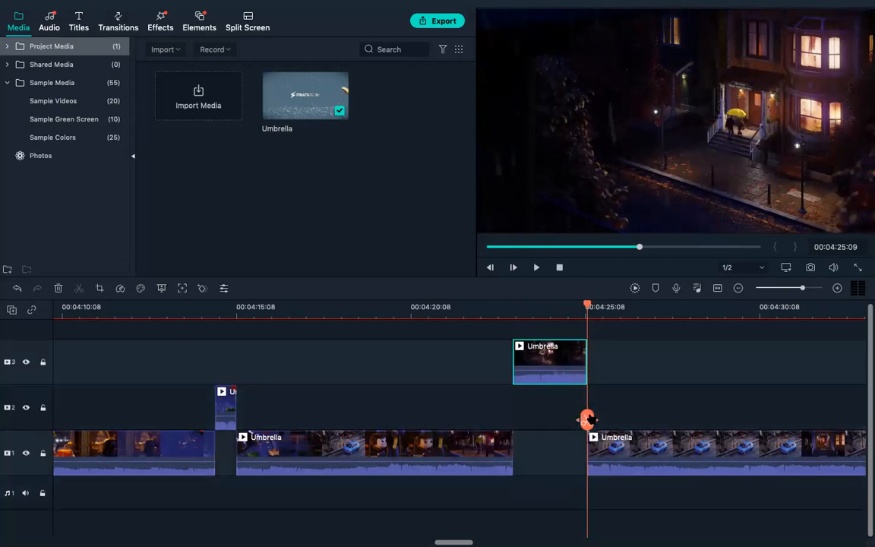
- Review the scene of the man with the boy and split the Umbrella clip at its start, at 00:04:42:07
key("space")
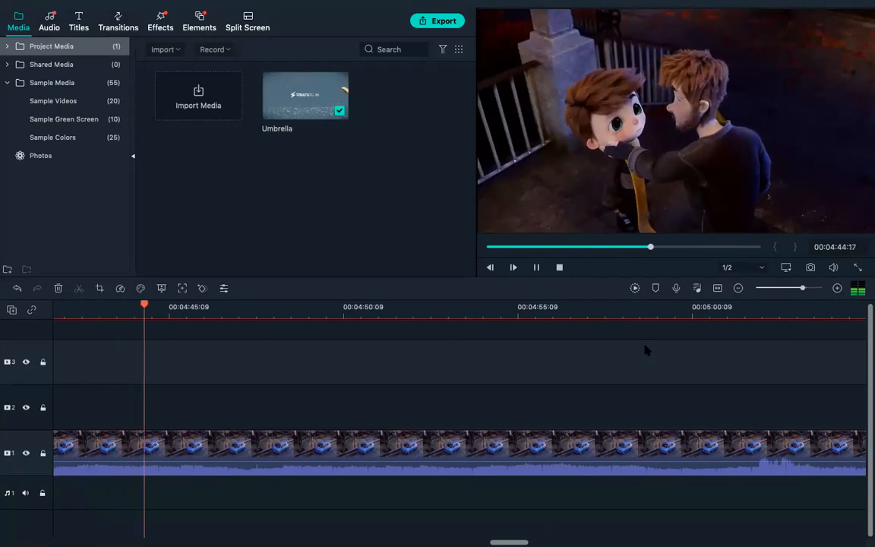
key("space")
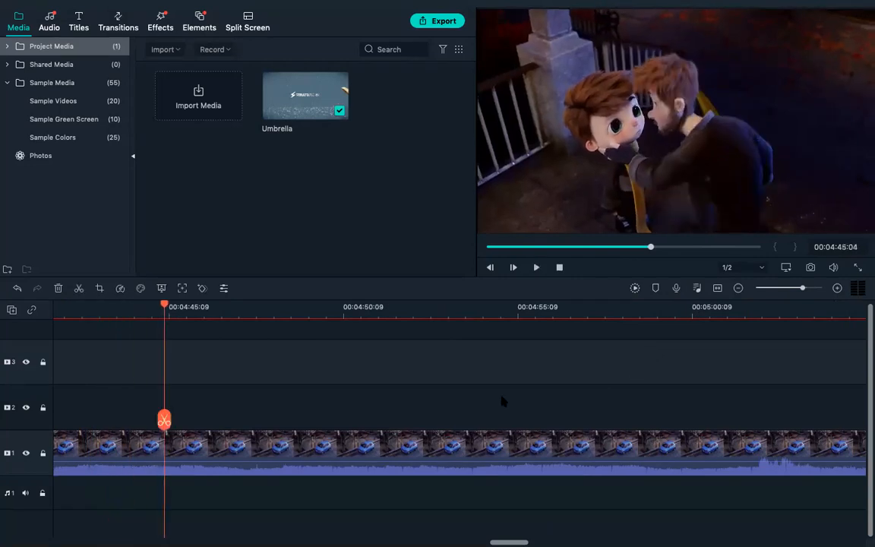
key("space")
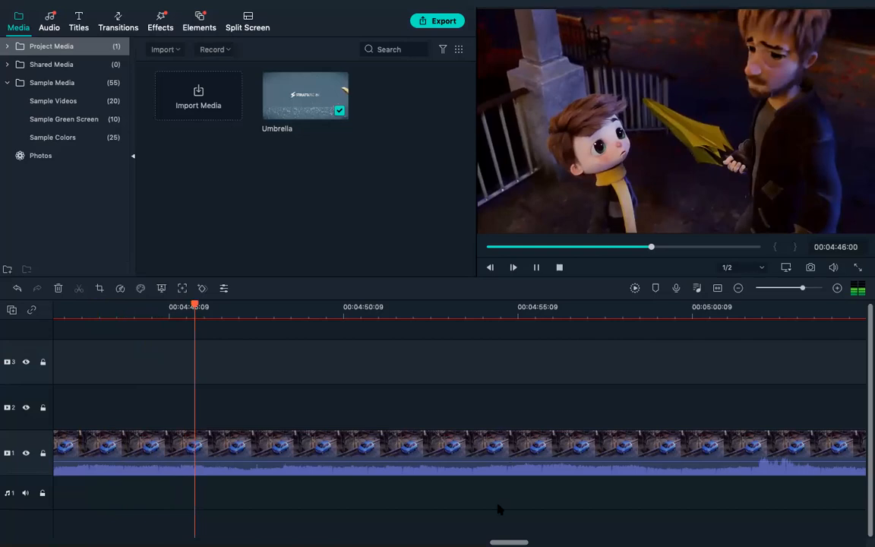
key("space")
scroll(417, 444, "left", 3)
left_click_drag(304, 418, 139, 414)
key("space")
key("space")
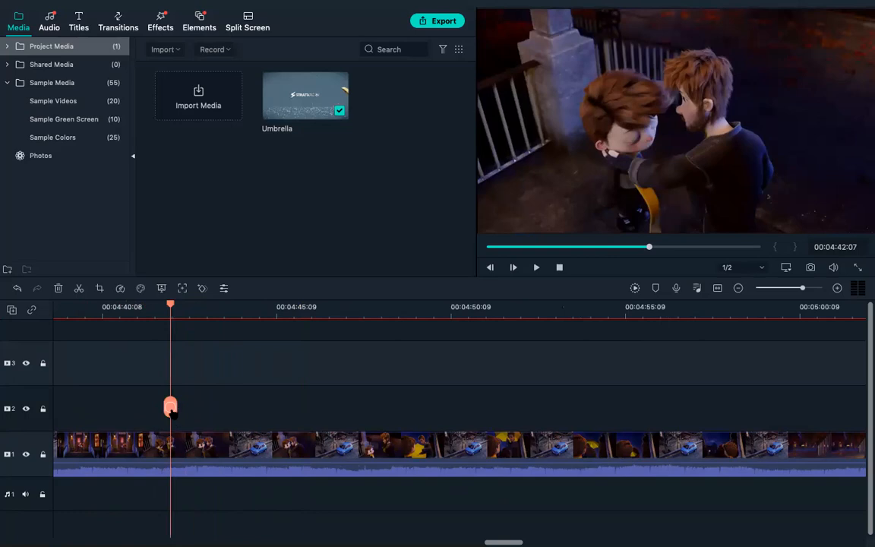
left_click(170, 408)
- Split the clip at 00:04:44:13 and move the piece of the man with the boy up to a new video track 4
key("space")
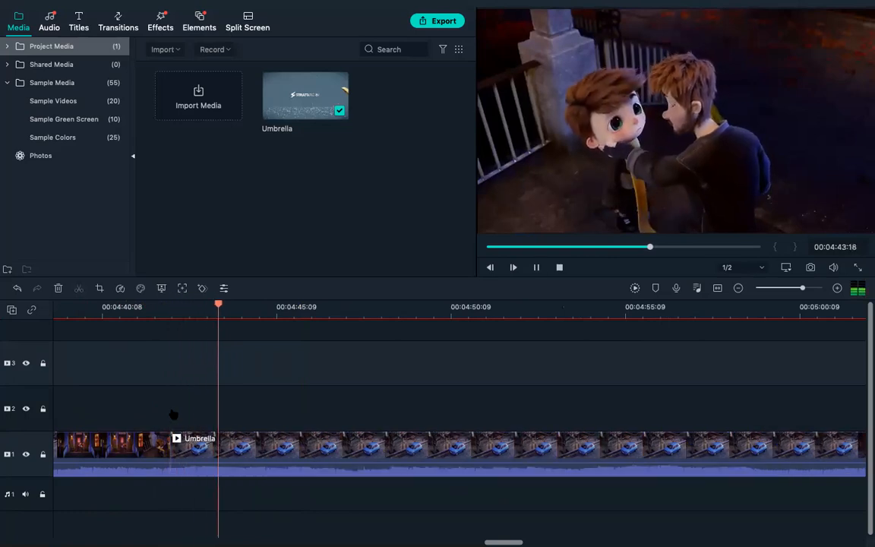
key("space")
key("space")
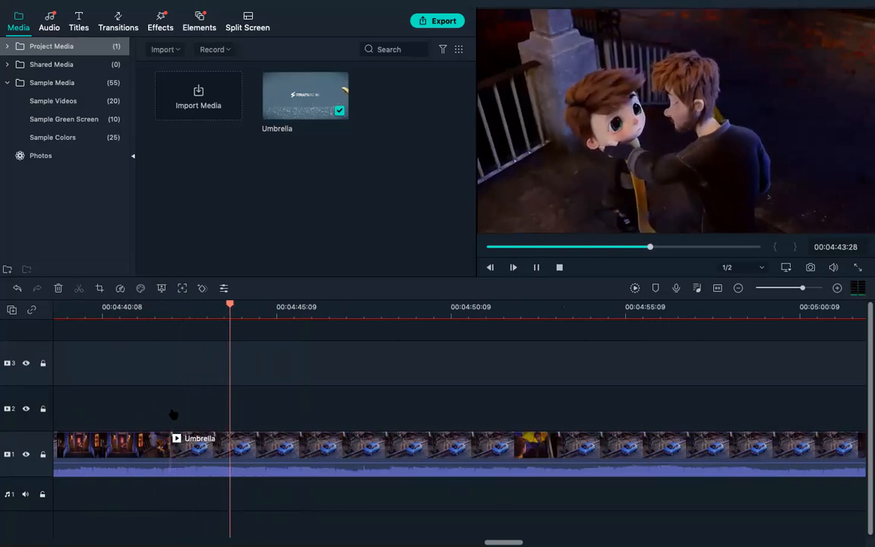
key("space")
left_click(248, 408)
left_click_drag(194, 448, 213, 345)
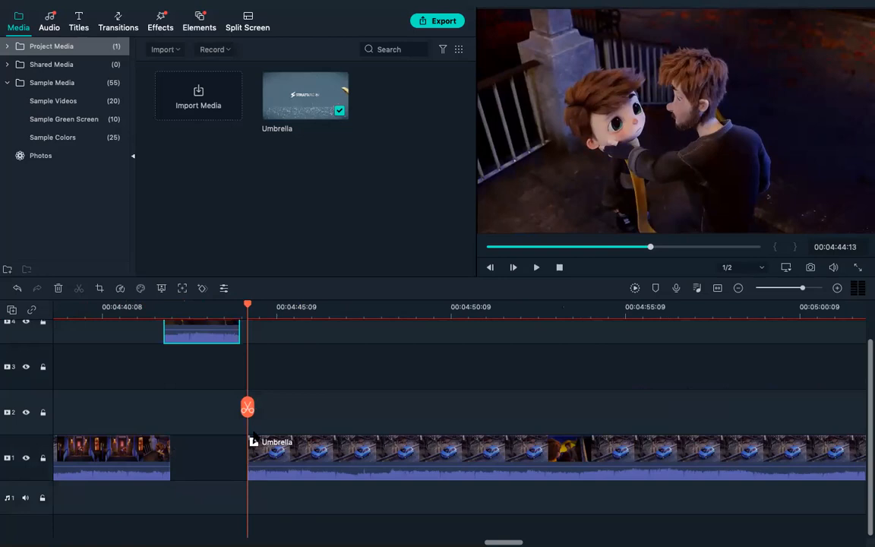
- Try splitting the Umbrella clip at 00:04:48:20, play past the cut, and undo the split
key("space")
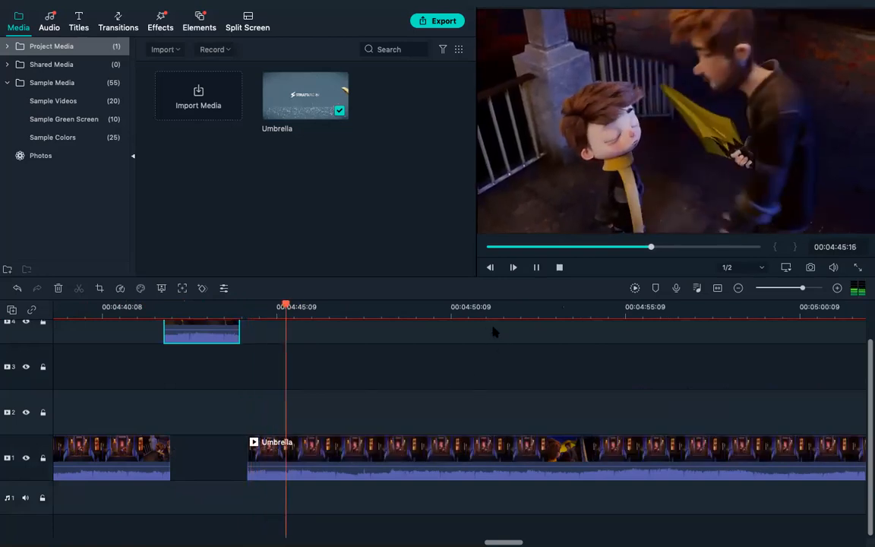
key("space")
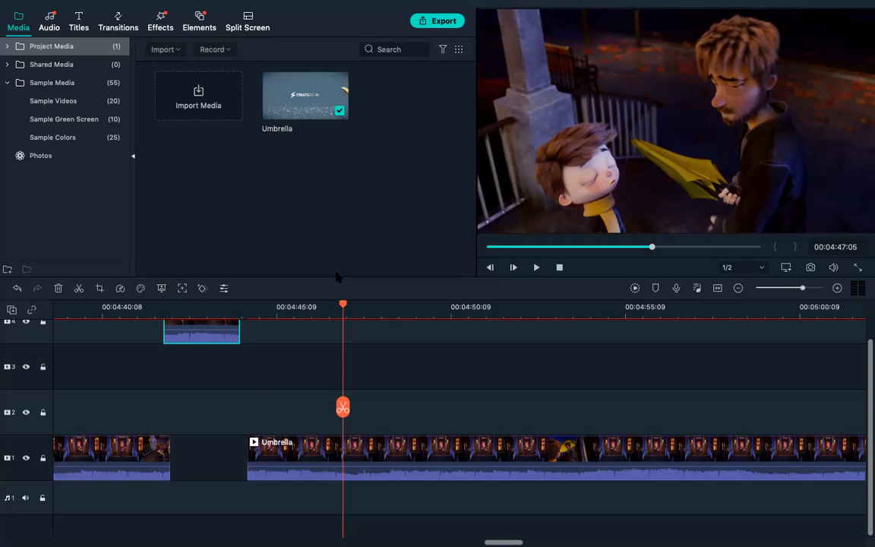
key("space")
key("space")
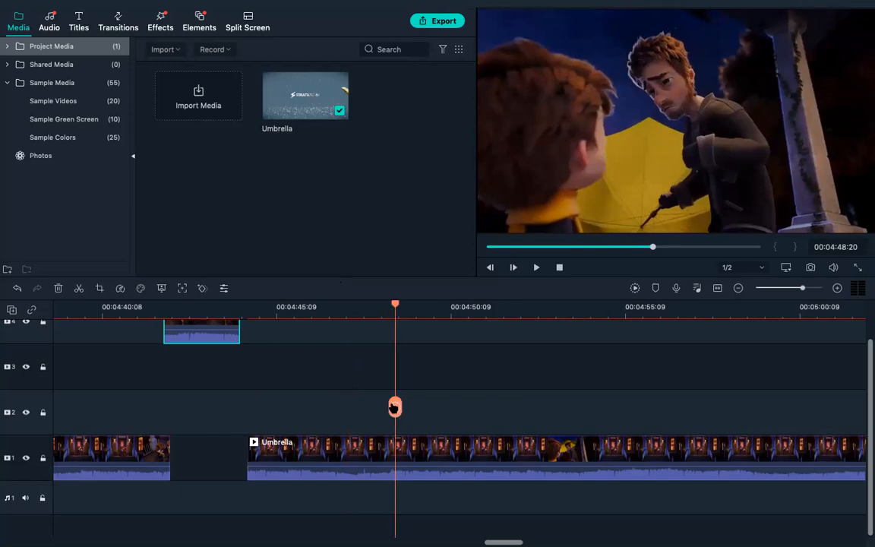
left_click(395, 407)
key("space")
key("space")
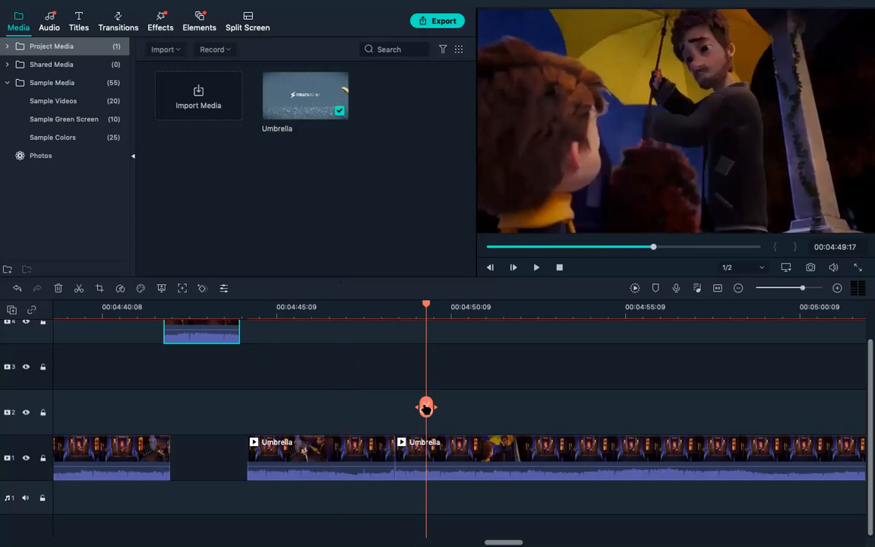
key("ctrl+z")
- Replay the scene before the over-the-shoulder shot of the man with the umbrella and split the Umbrella clip at 00:04:48:10
left_click_drag(426, 408, 326, 400)
key("space")
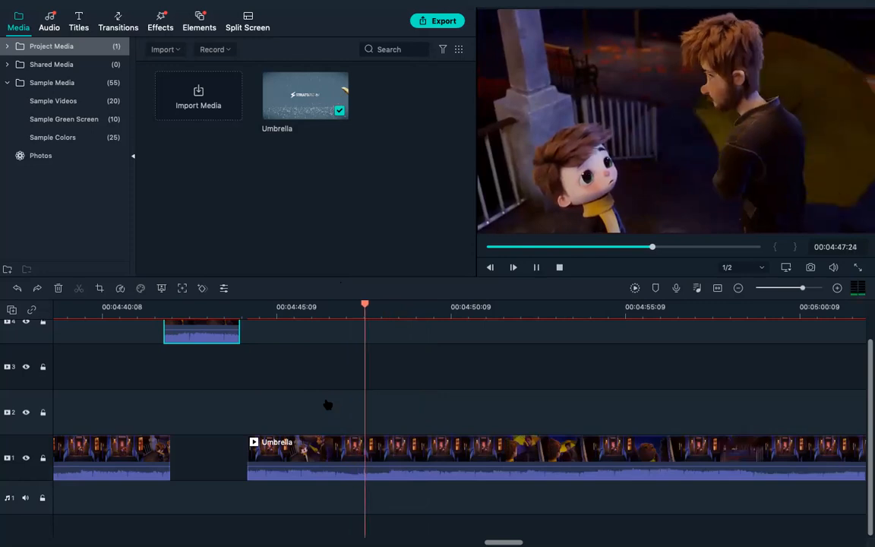
key("space")
key("space")
key("space")
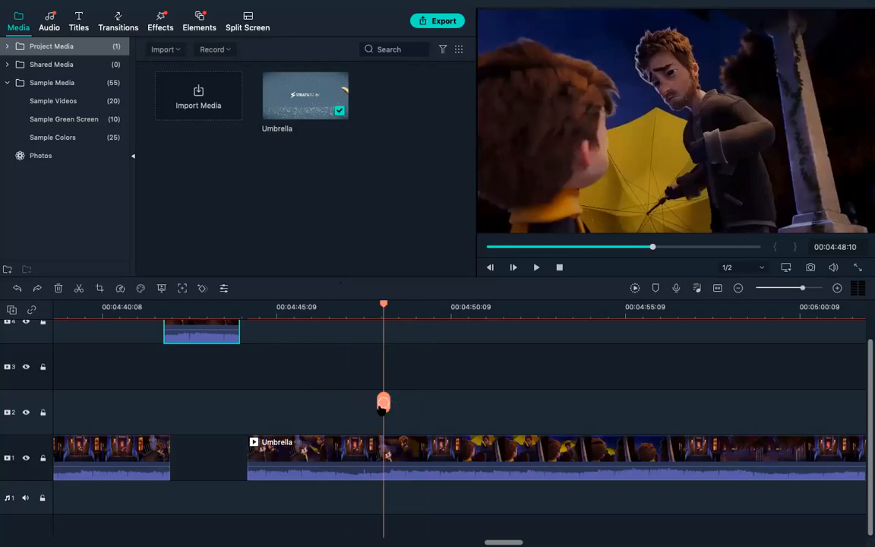
left_click(384, 403)
- Split the Umbrella clip at 00:04:49:18 and move the cut over-the-shoulder shot up to video track 4
key("space")
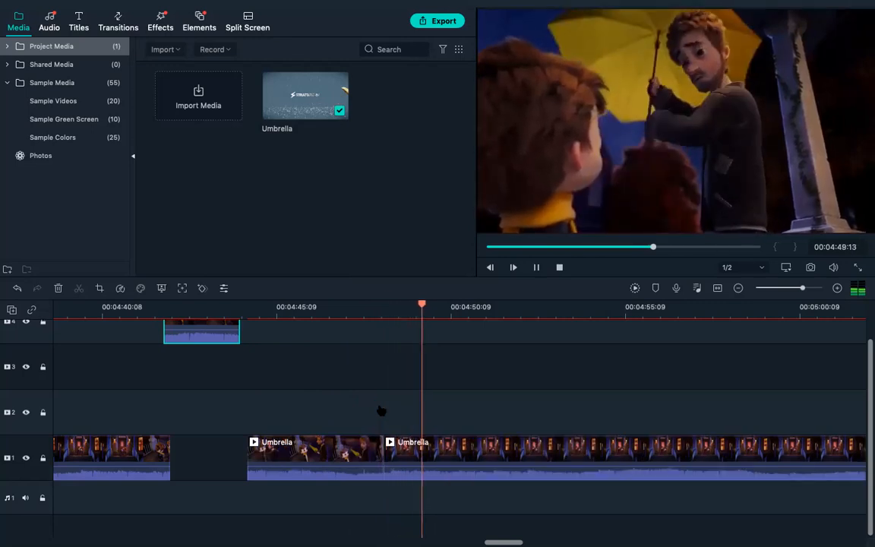
key("space")
left_click(425, 404)
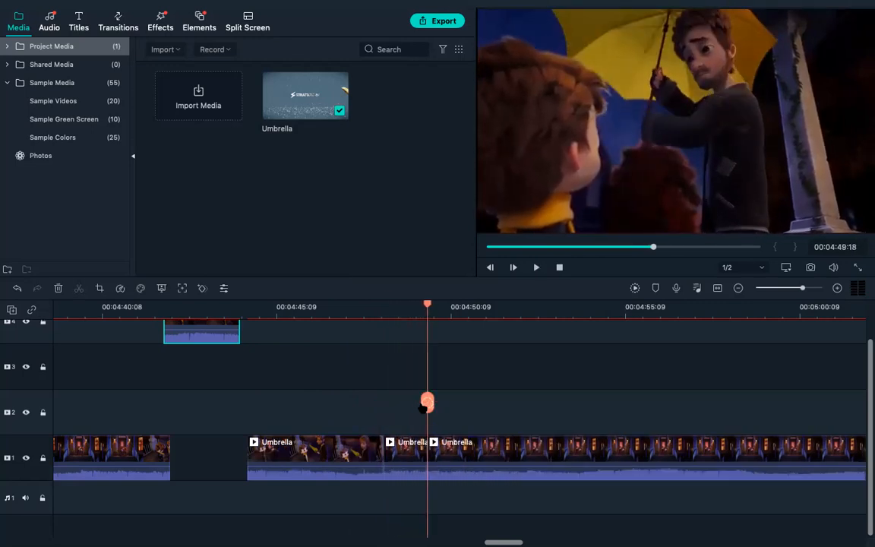
left_click_drag(407, 450, 408, 327)
- Play on to the shot of the boy in front of the door and split the Umbrella clip at 00:05:02:09
key("space")
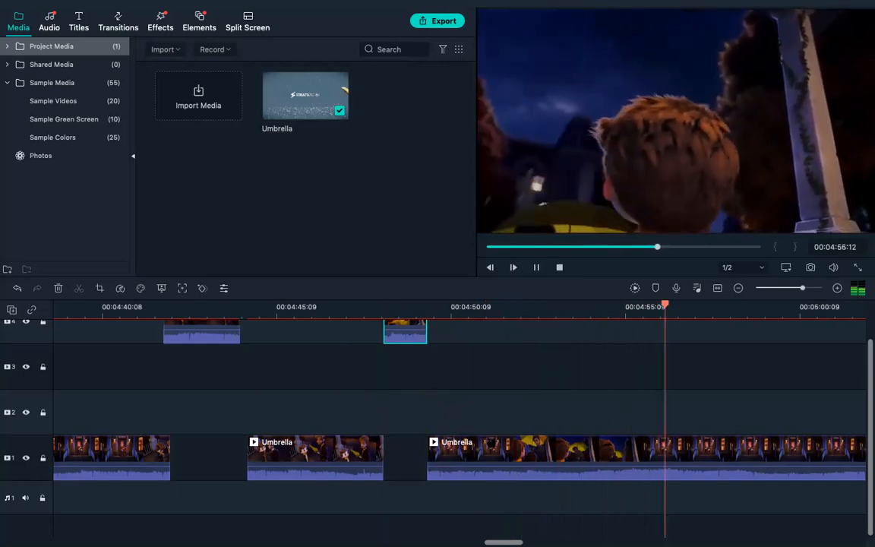
scroll(556, 417, "right", 5)
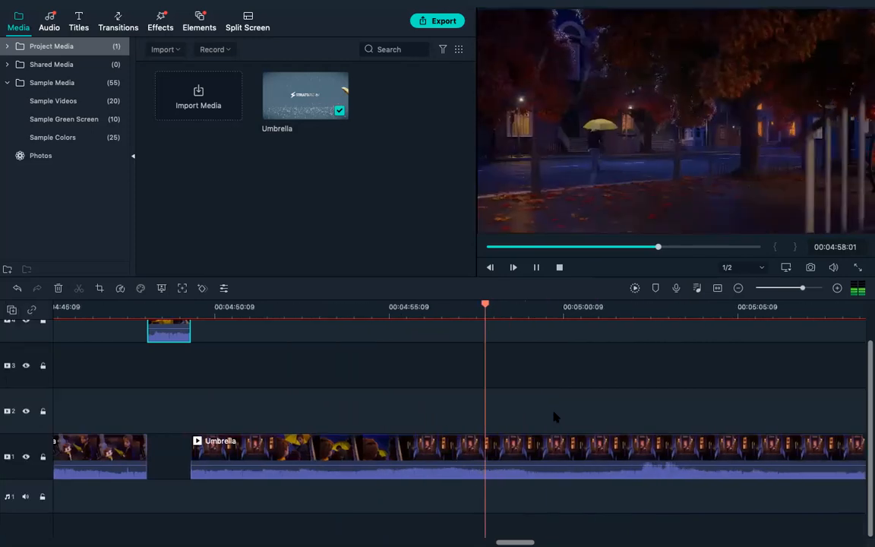
scroll(539, 399, "right", 1)
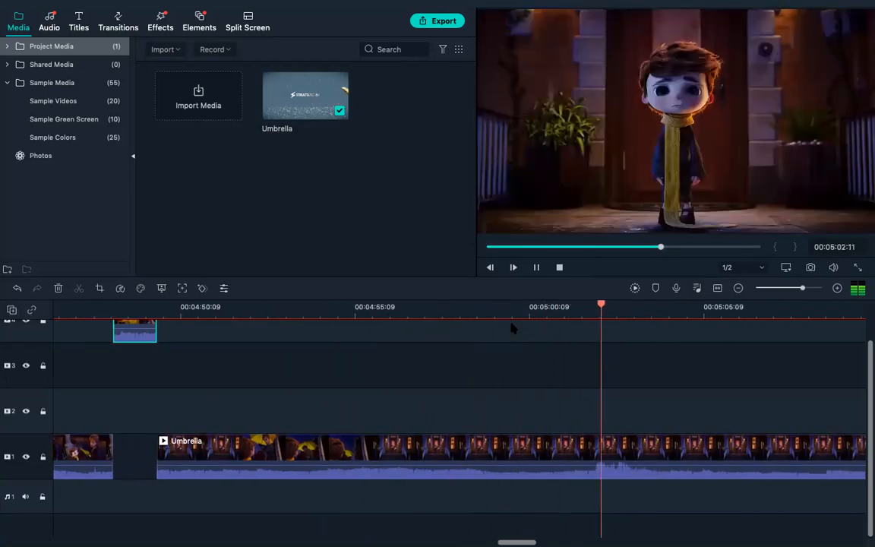
key("space")
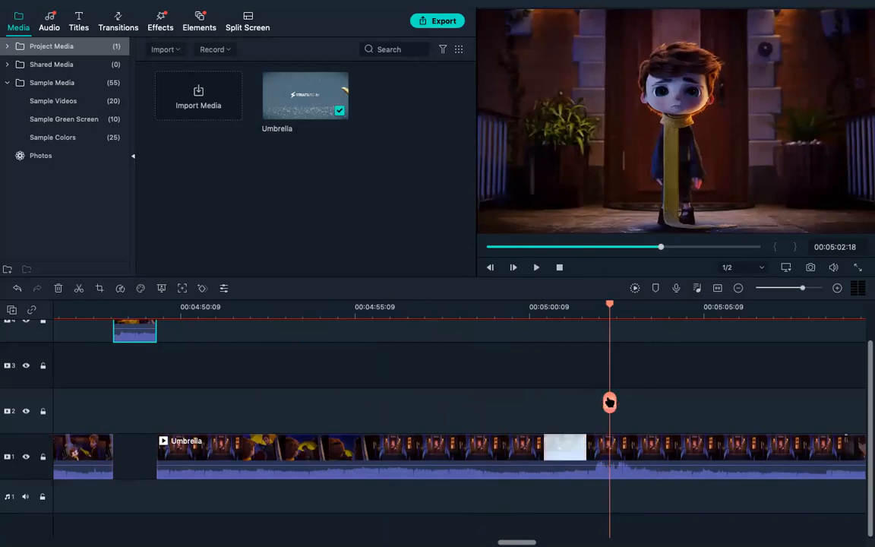
left_click_drag(610, 402, 599, 401)
key("ctrl+b")
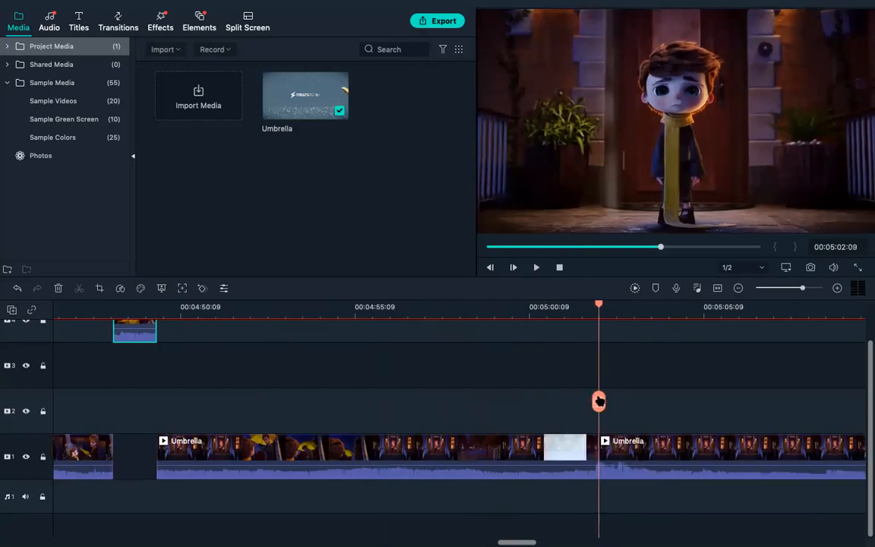
- Split the clip at 00:05:05:19 and move the cut shot of the boy at the door up to video track 3
key("space")
key("space")
key("space")
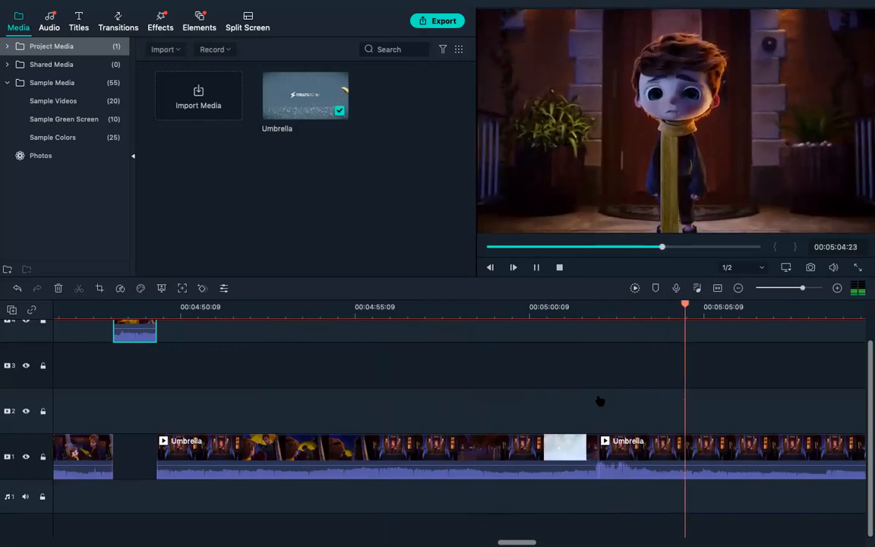
key("space")
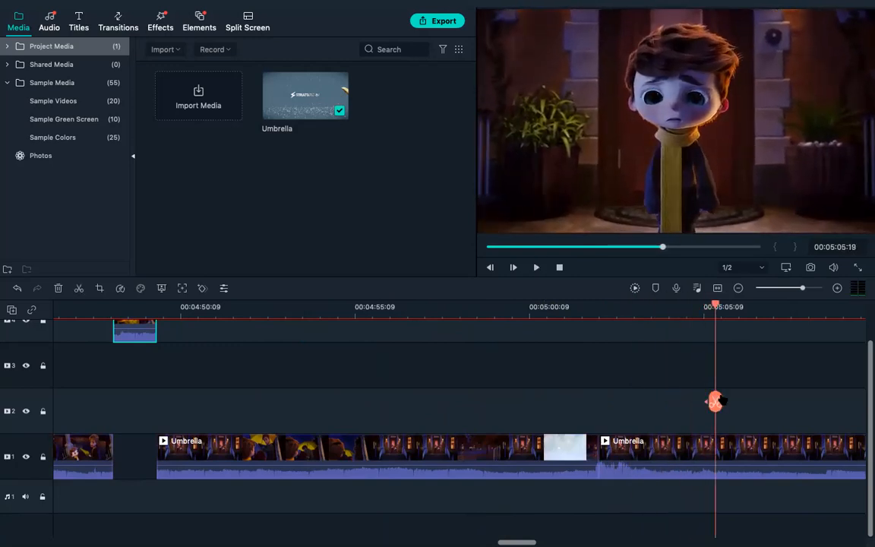
left_click(715, 401)
left_click_drag(636, 441, 637, 366)
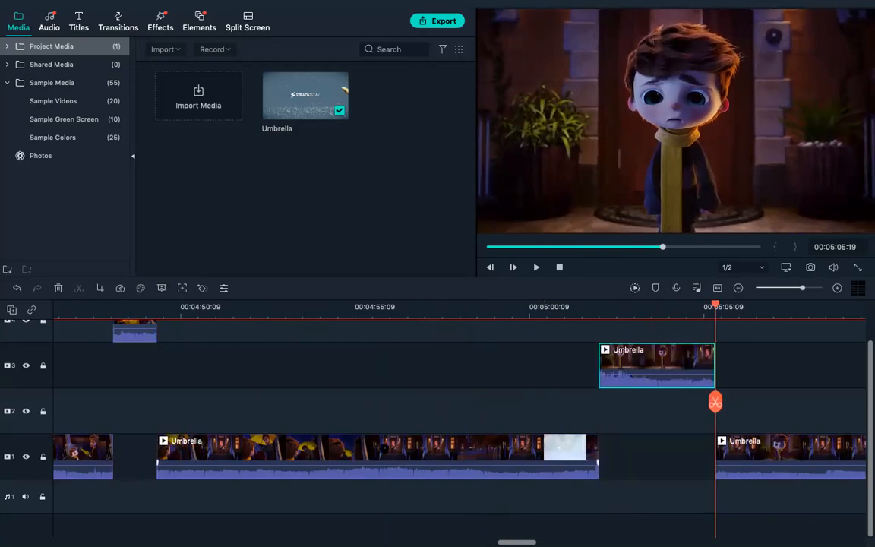
- Delete the leftover Umbrella pieces before and after the boy-at-the-door shot from video track 1
left_click(384, 448)
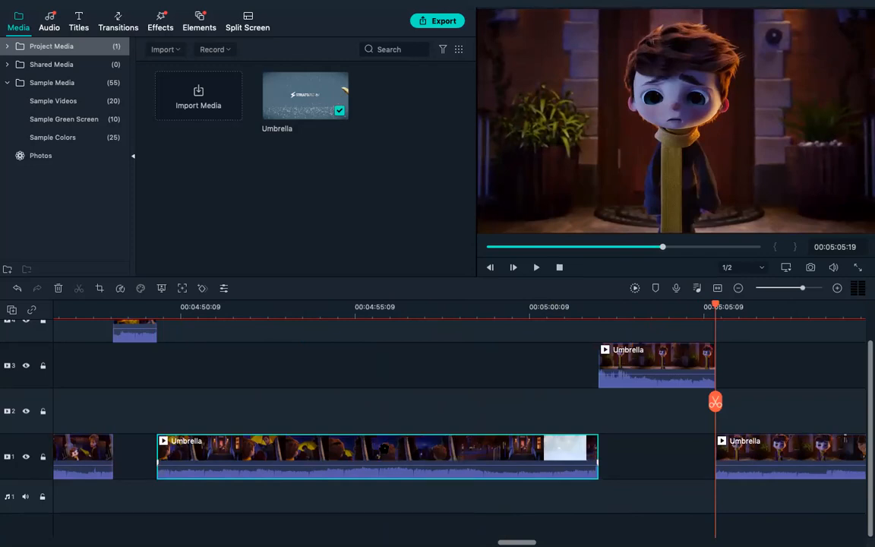
key("Delete")
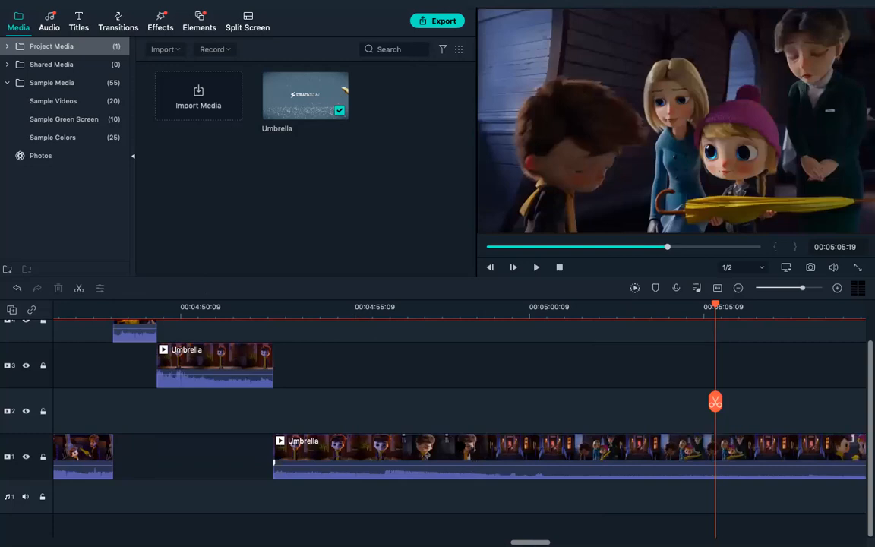
left_click(475, 461)
key("Delete")
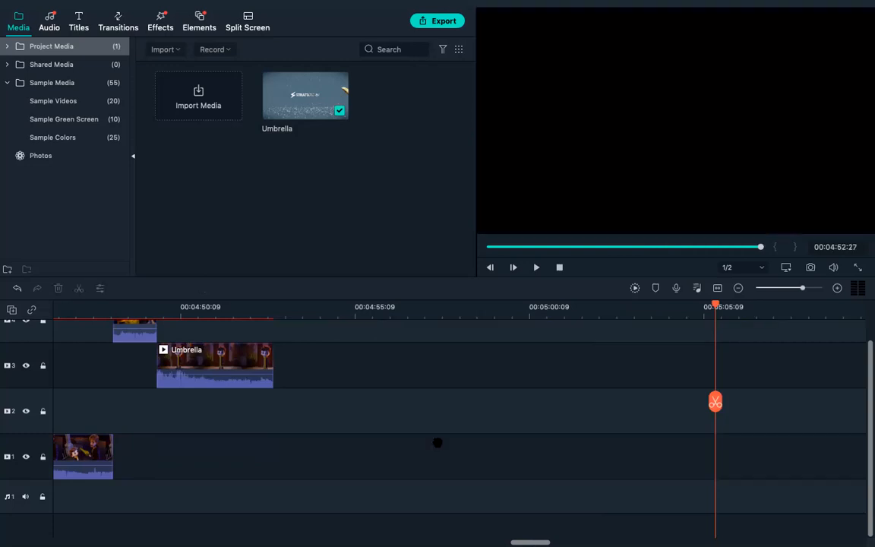
- Delete the two leftover Umbrella pieces on video track 1 between the lifted street shot and the over-the-shoulder shot
scroll(303, 441, "left", 5)
left_click(312, 453)
key("Delete")
left_click(107, 453)
key("Delete")
scroll(270, 455, "left", 5)
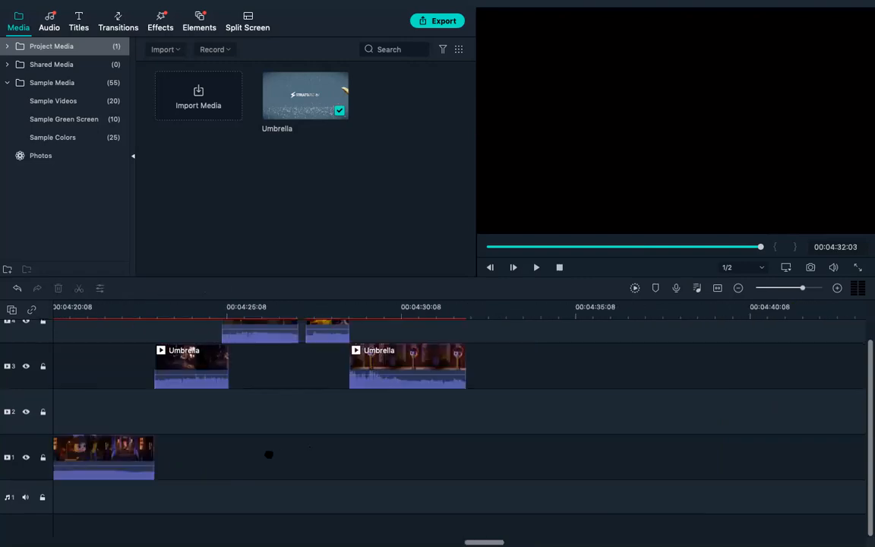
scroll(269, 454, "left", 5)
- Try deleting the long opening Umbrella piece from video track 1 and undo the deletion
left_click(322, 460)
key("Delete")
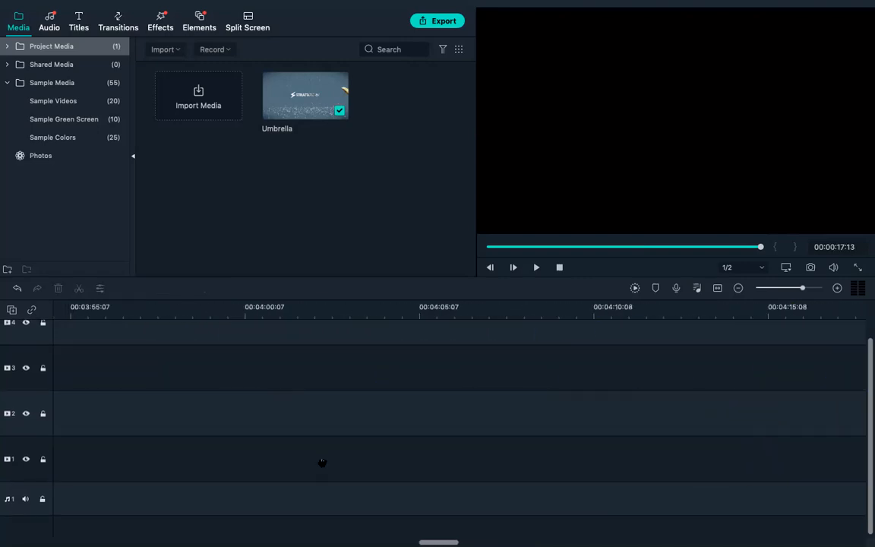
key("ctrl+z")
- Delete the long opening Umbrella piece and the last remaining leftover piece from video track 1
left_click_drag(469, 402, 505, 458)
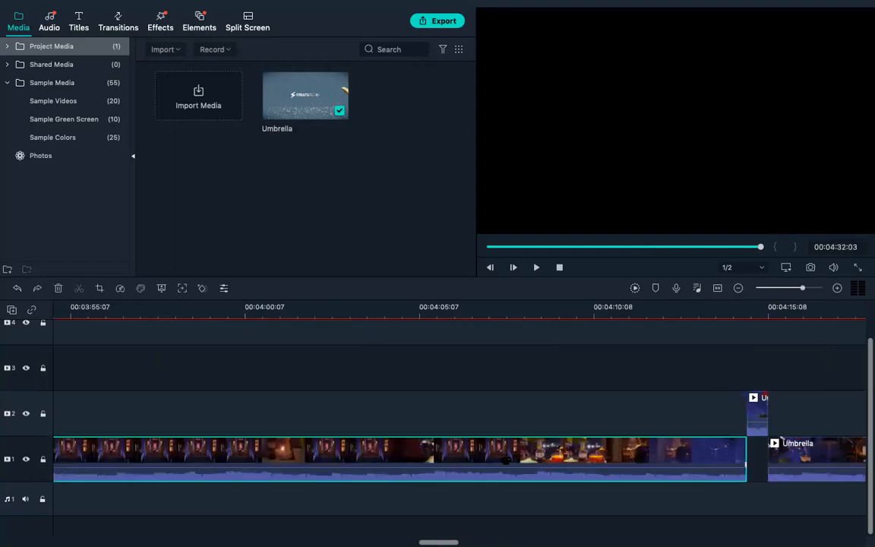
key("Delete")
scroll(506, 460, "left", 1)
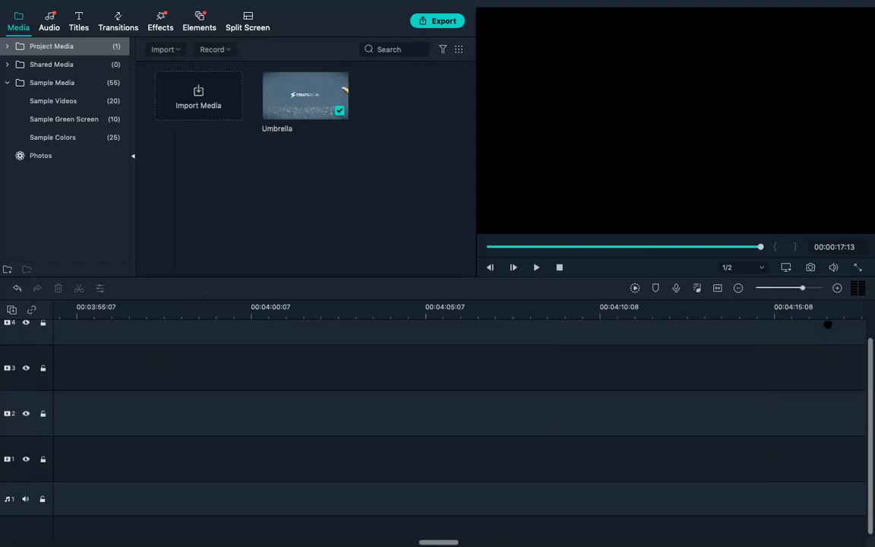
left_click_drag(832, 318, 440, 314)
left_click_drag(550, 319, 12, 325)
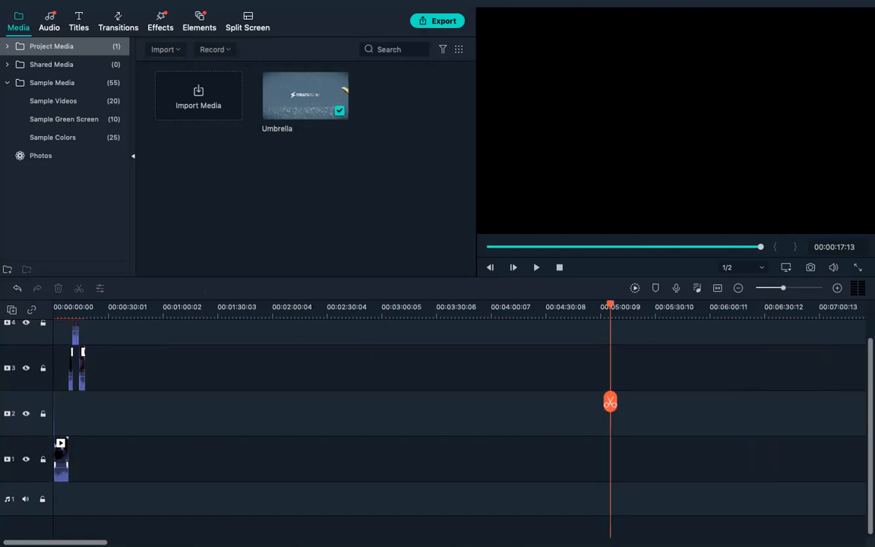
left_click(60, 454)
key("Delete")
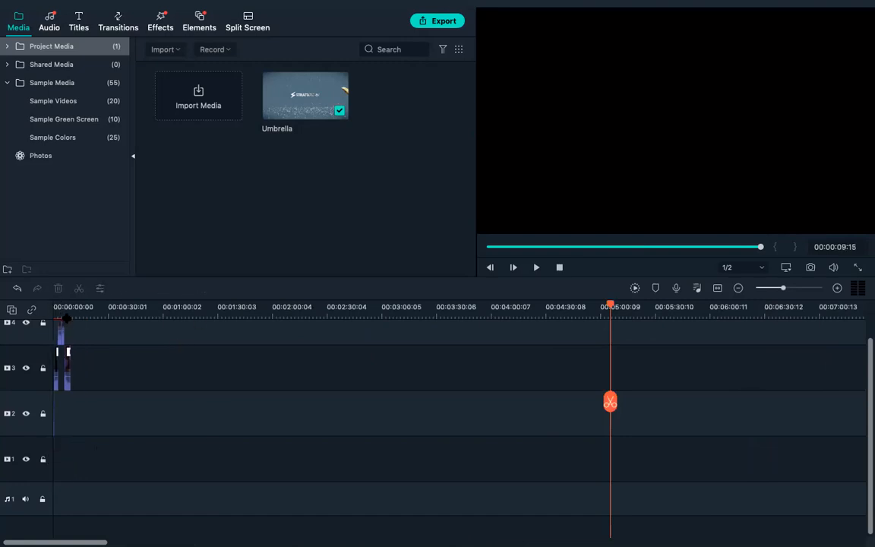
- Inspect the lifted clips at the start of the timeline up close and play the wide street shot on video track 3
scroll(698, 332, "up", 10)
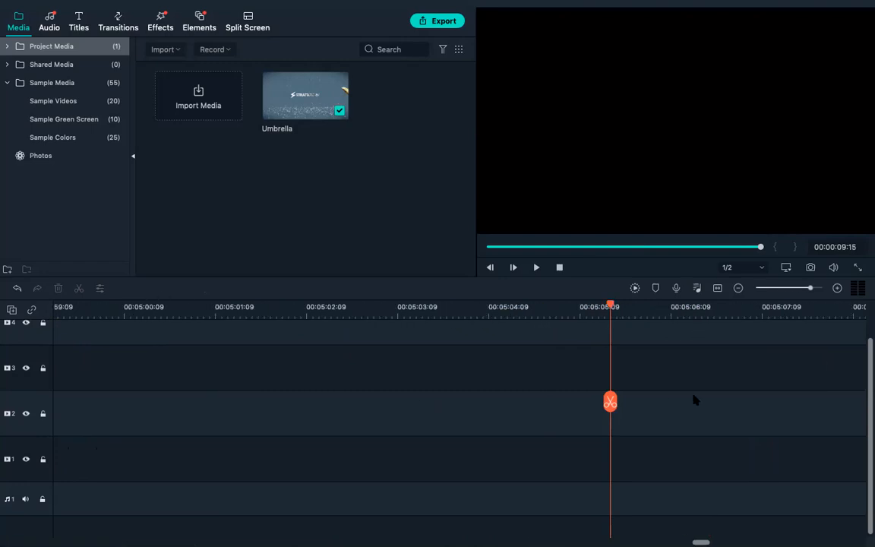
left_click_drag(700, 543, 21, 543)
scroll(224, 502, "left", 10)
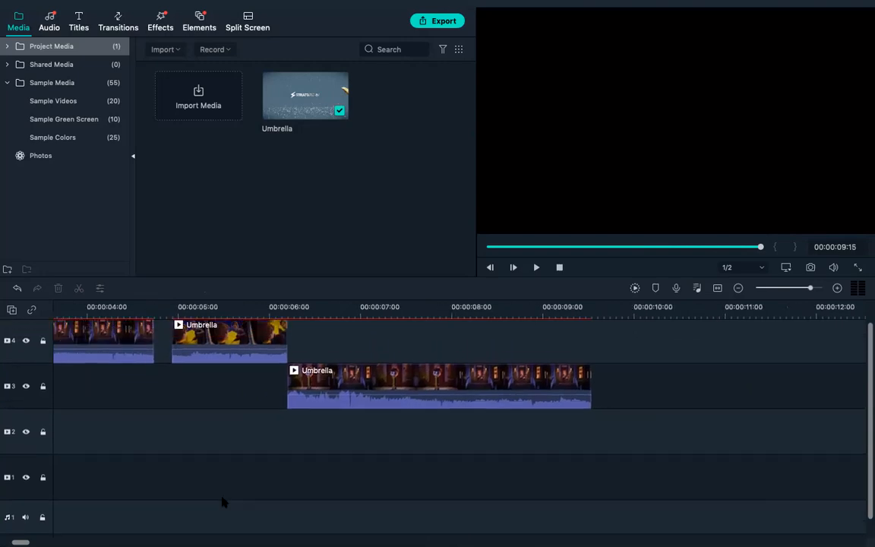
scroll(224, 501, "up", 3)
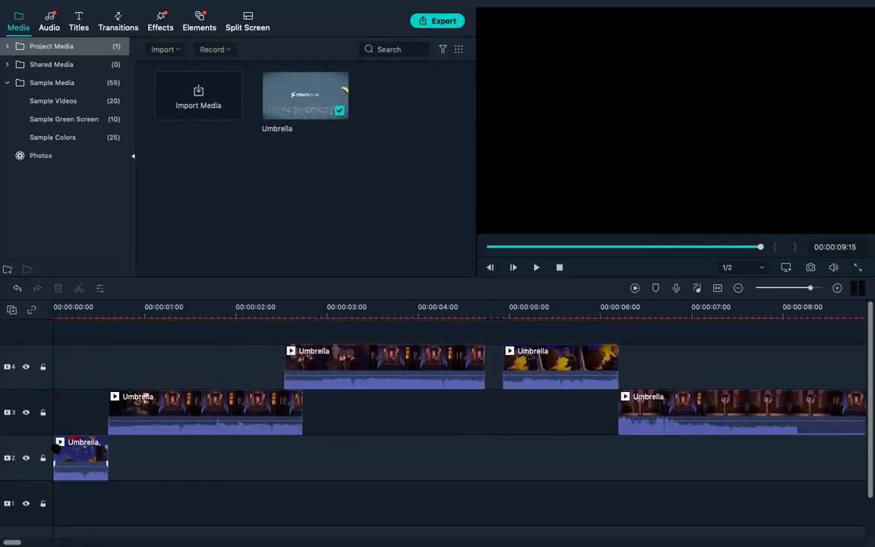
scroll(134, 463, "down", 2)
scroll(135, 465, "down", 1)
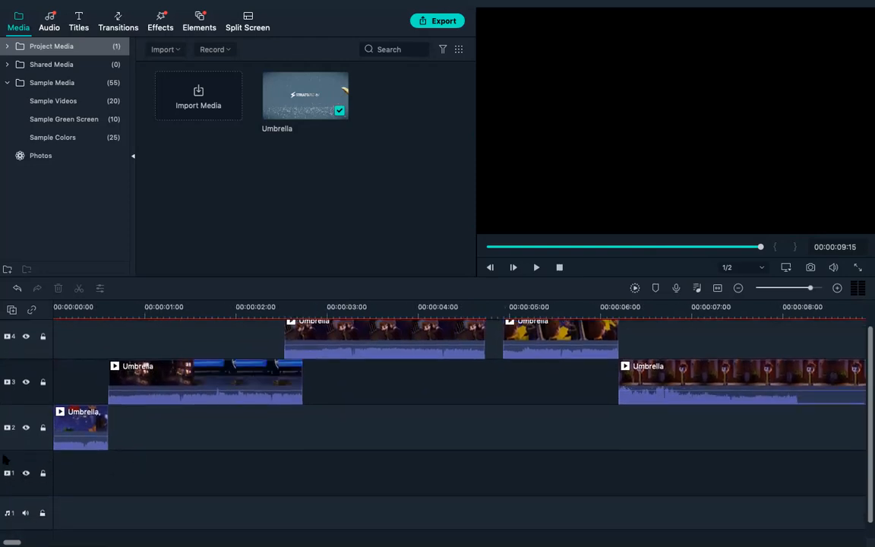
scroll(181, 357, "up", 3)
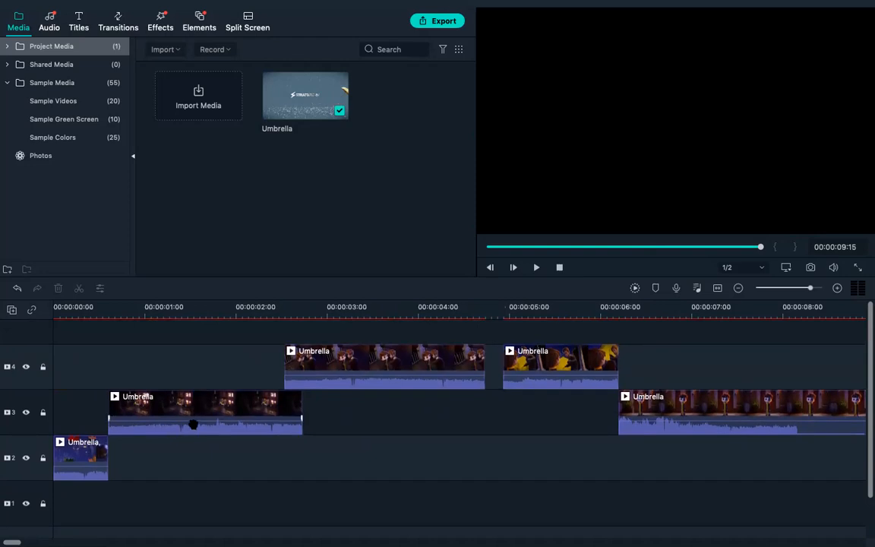
left_click(107, 308)
key("space")
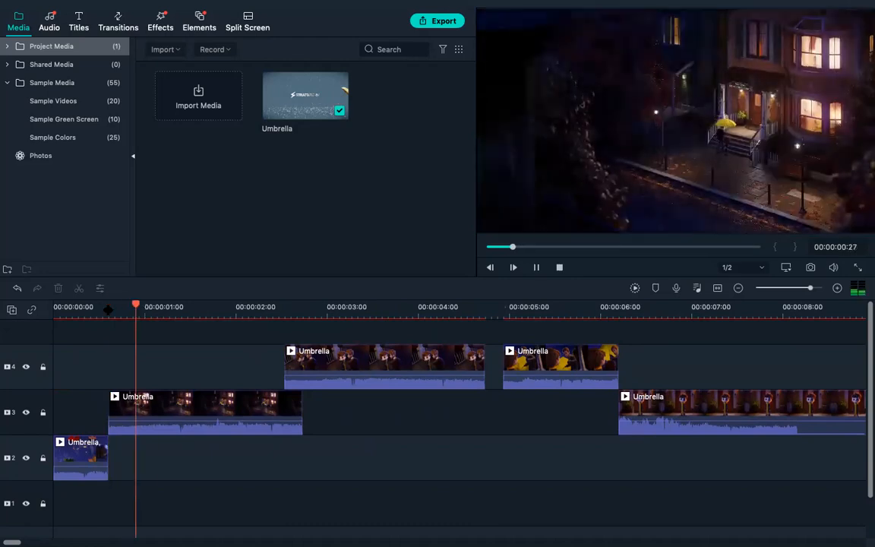
key("space")
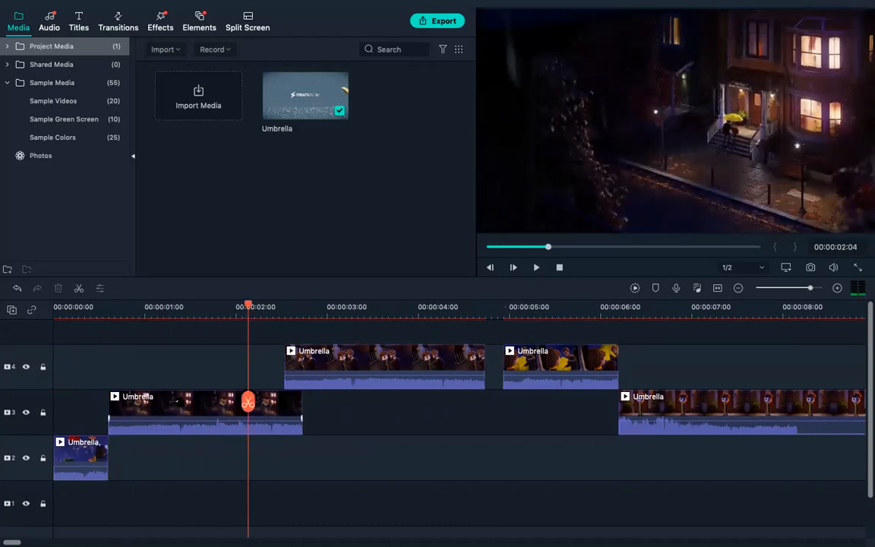
- Move the wide street shot to the start of a new video track 5 and mute its audio
left_click_drag(161, 403, 109, 326)
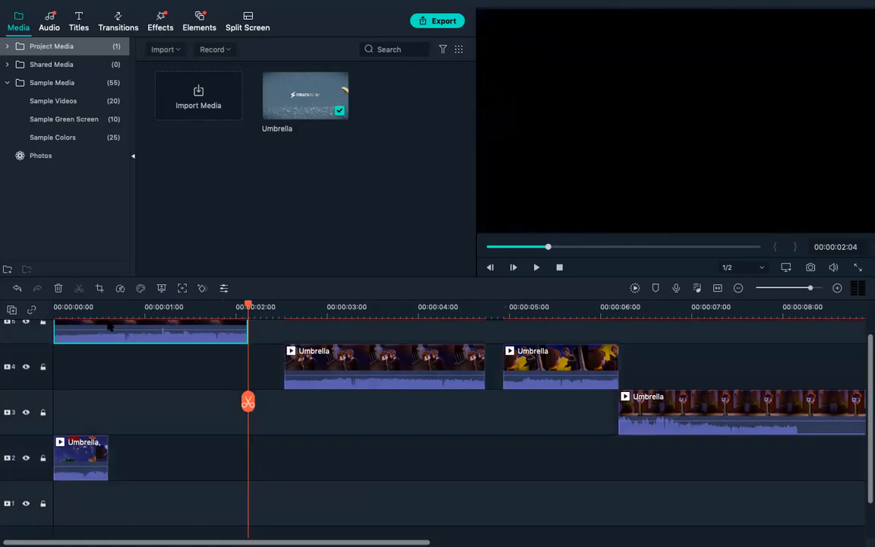
scroll(158, 419, "up", 2)
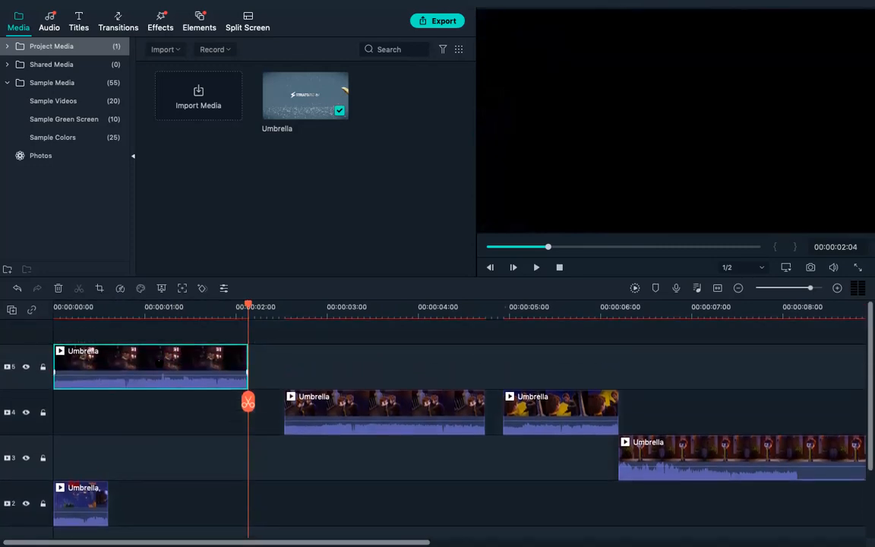
right_click(161, 371)
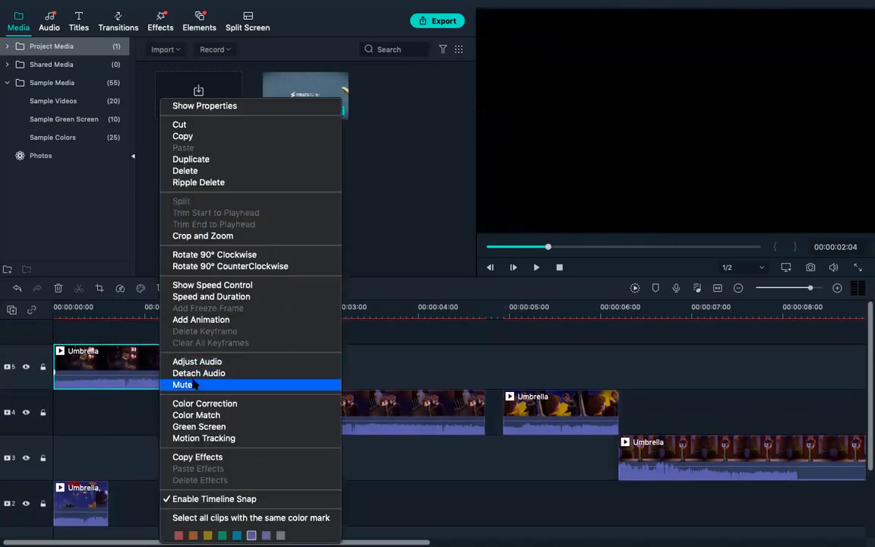
left_click(173, 385)
- Play the muted street shot from the start of the timeline
left_click_drag(248, 403, 52, 400)
key("space")
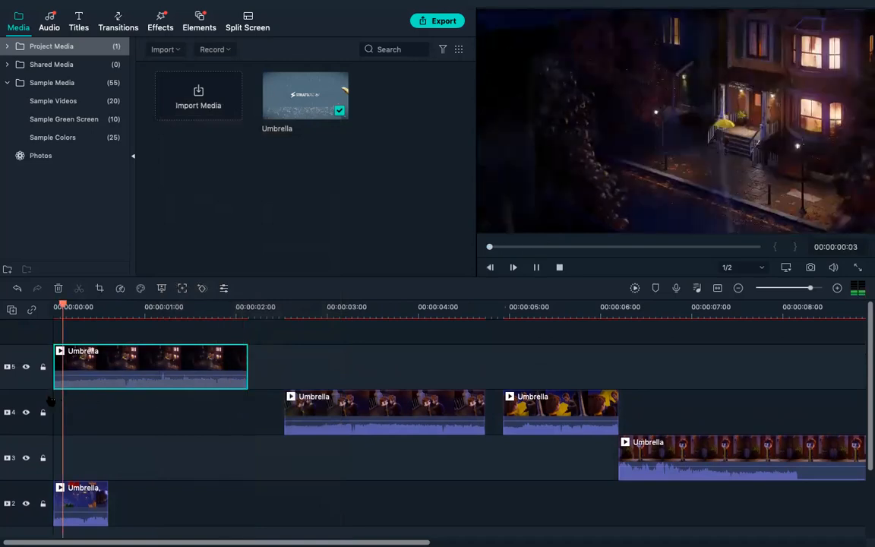
key("space")
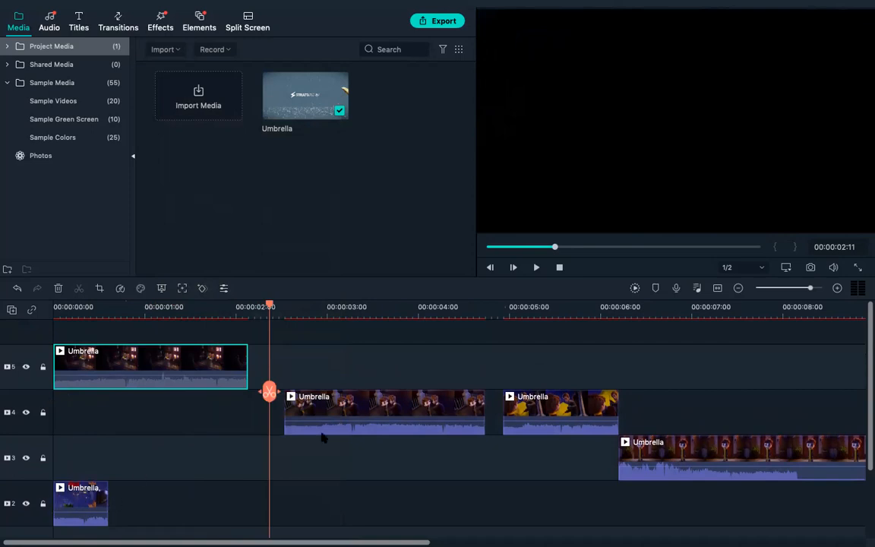
- Move the boy-at-the-door shot to a new video track 6, starting where the street shot ends, and mute its audio
left_click_drag(696, 448, 328, 343)
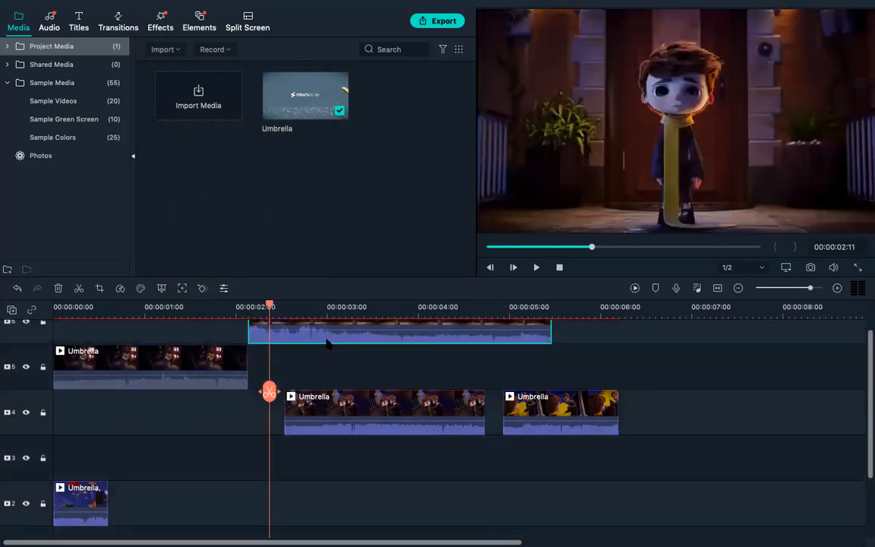
right_click(327, 343)
left_click(363, 384)
left_click_drag(269, 391, 205, 369)
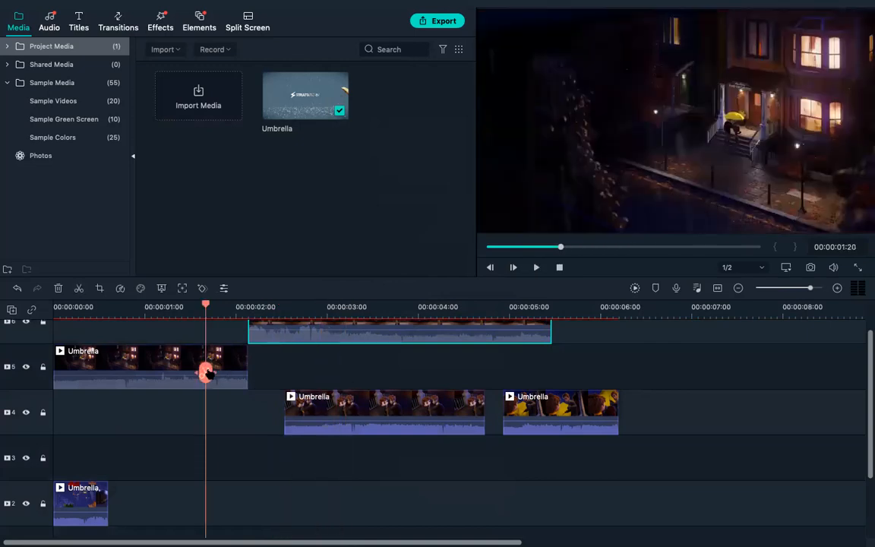
- Move the puddle-and-leaves shot from video track 2 to a new video track 7, starting at 00:00:03:04 above the boy-at-the-door shot
key("space")
key("space")
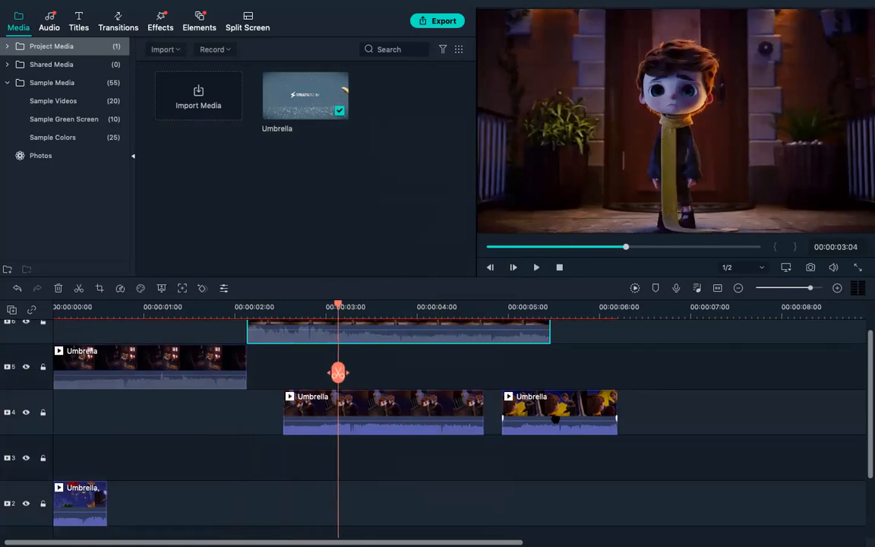
left_click_drag(86, 497, 367, 357)
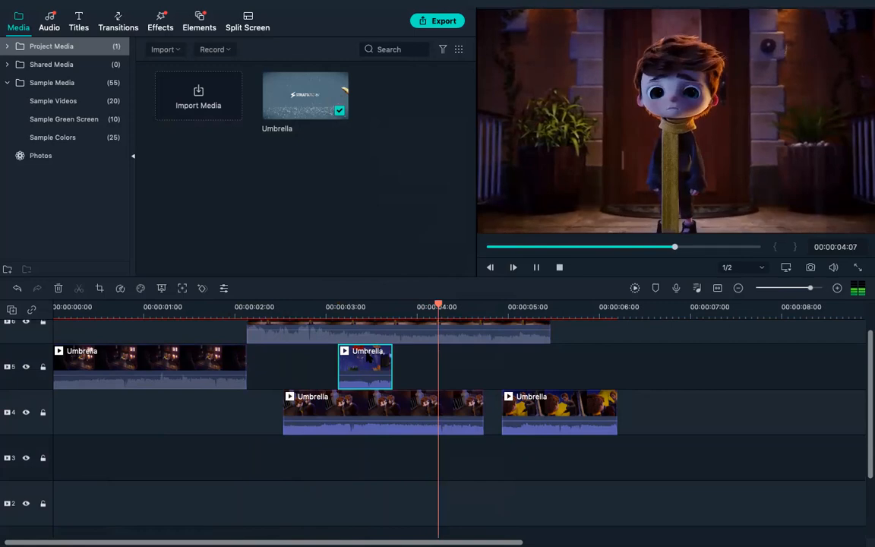
scroll(368, 357, "up", 1)
left_click_drag(368, 358, 388, 336)
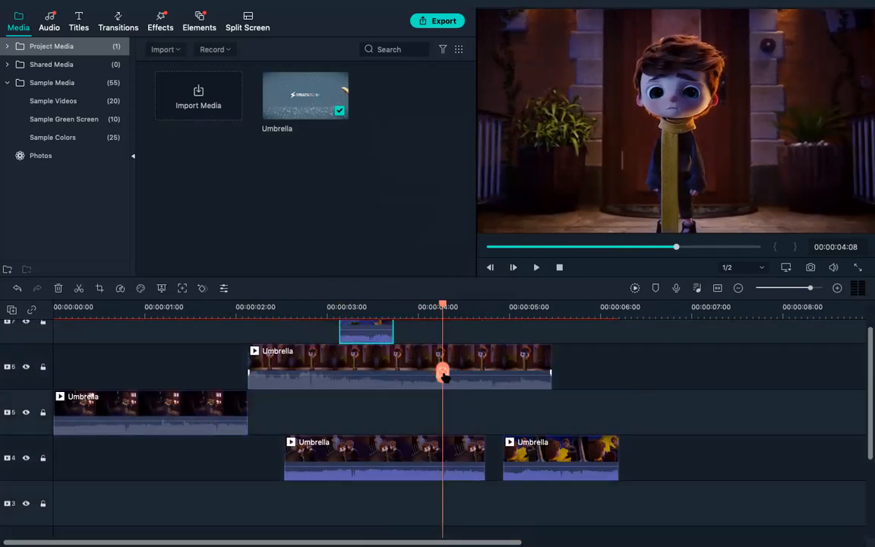
- Play the passage from the boy-at-the-door shot through the puddle shot and back to the boy
left_click(286, 339)
key("space")
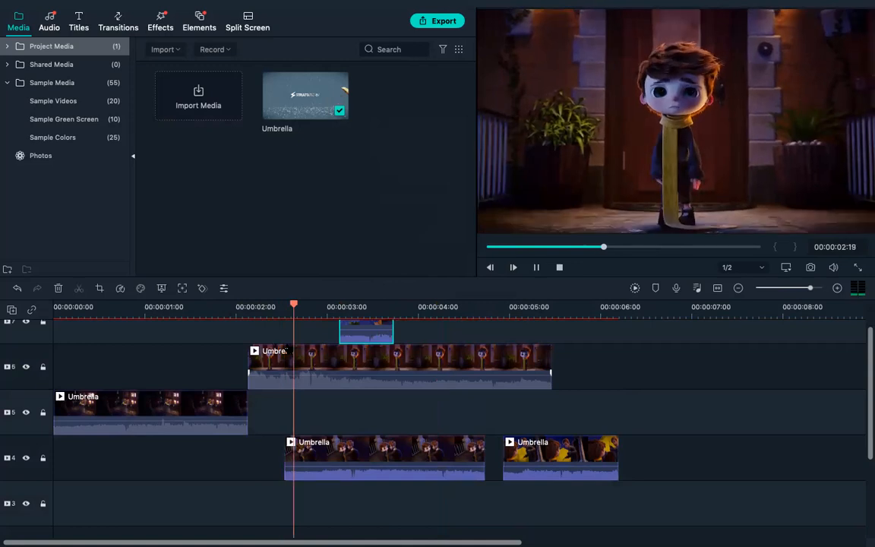
key("space")
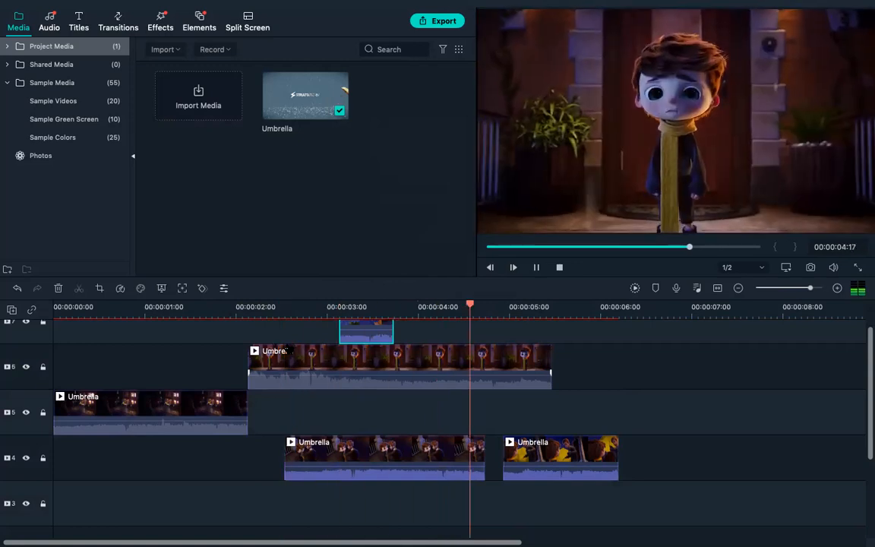
- Extend the end of the puddle shot slightly and split the clips on video tracks 6 and 4 at 00:00:04:18
scroll(473, 343, "up", 2)
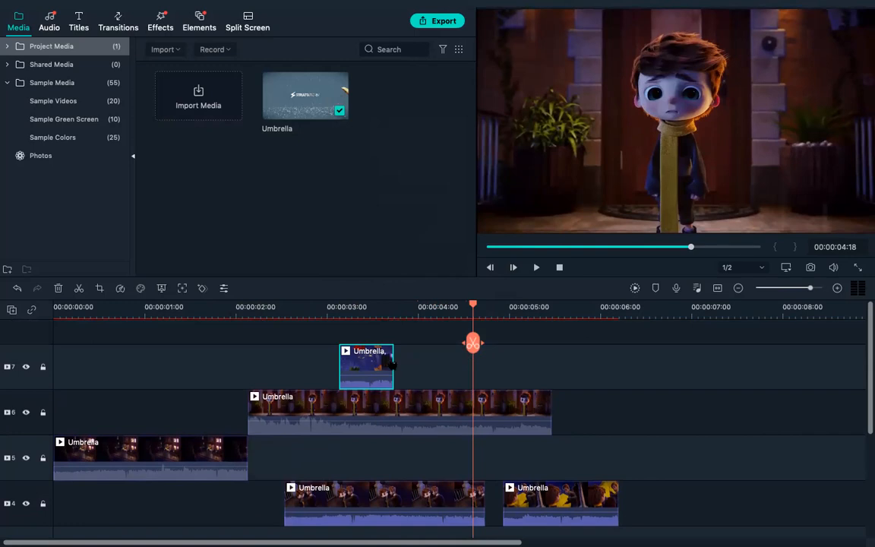
left_click_drag(393, 364, 408, 368)
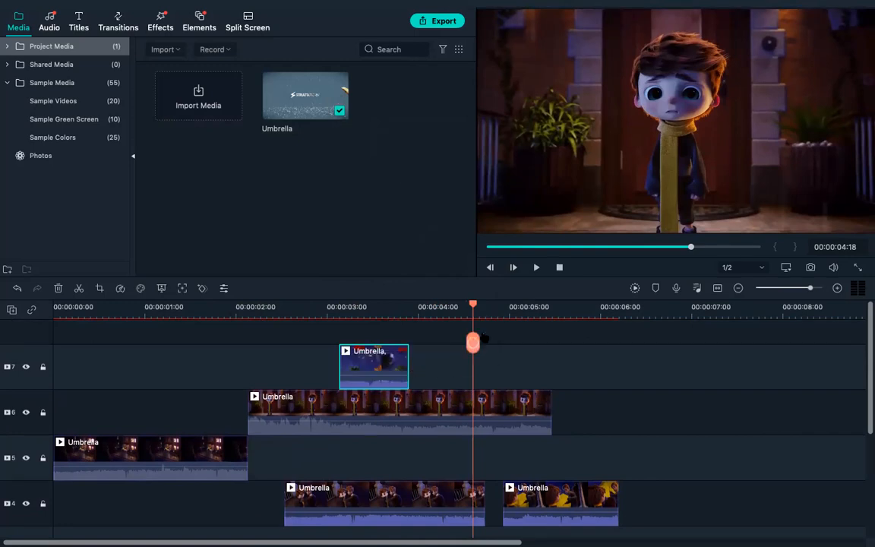
left_click(473, 342)
- Play the extended puddle shot from 00:00:03:01, just before it starts
left_click_drag(472, 342, 329, 338)
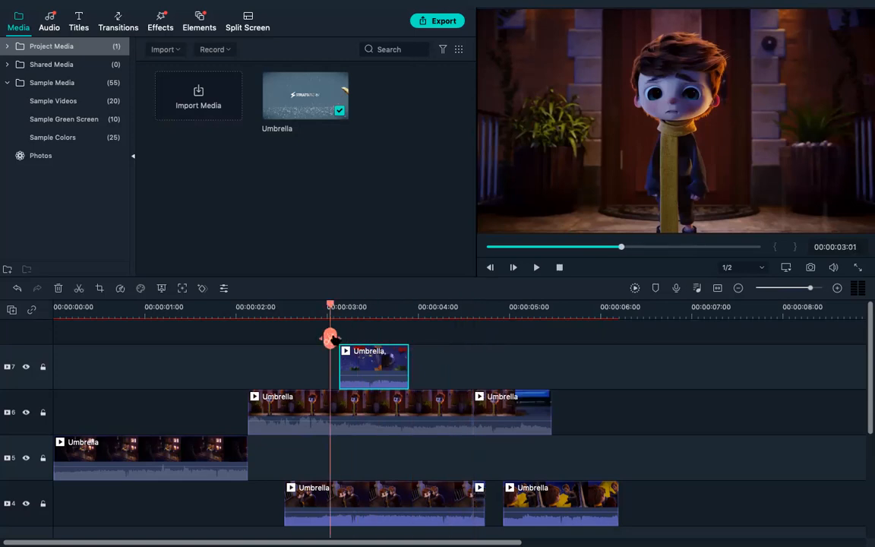
key("space")
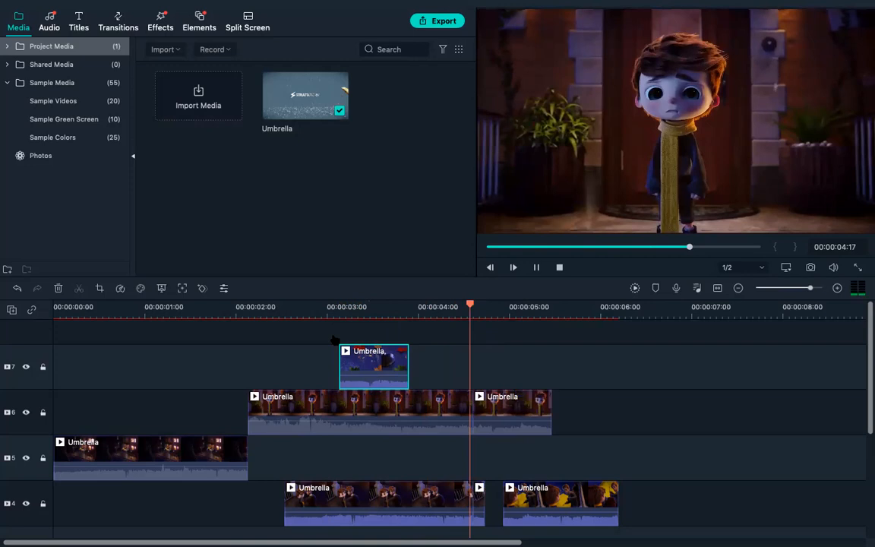
key("space")
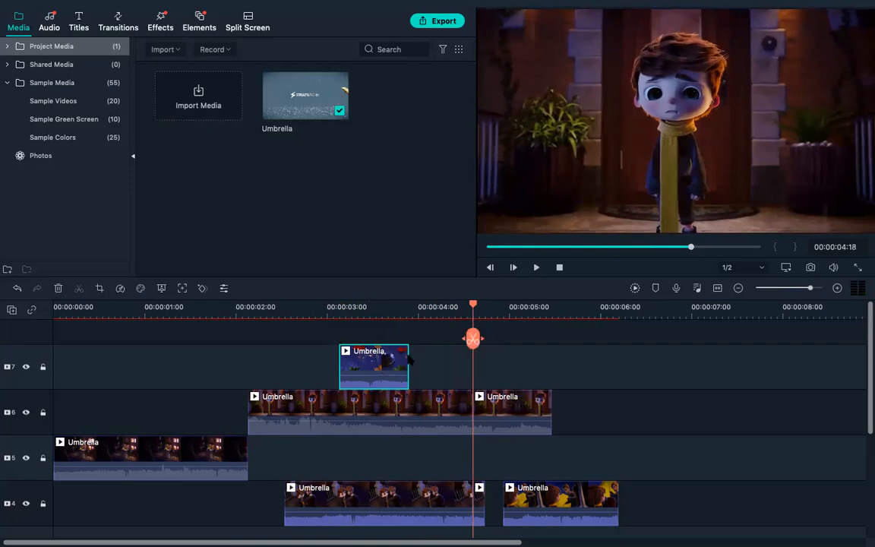
- Try slowing the puddle shot on video track 7 to 0.05X speed
right_click(380, 366)
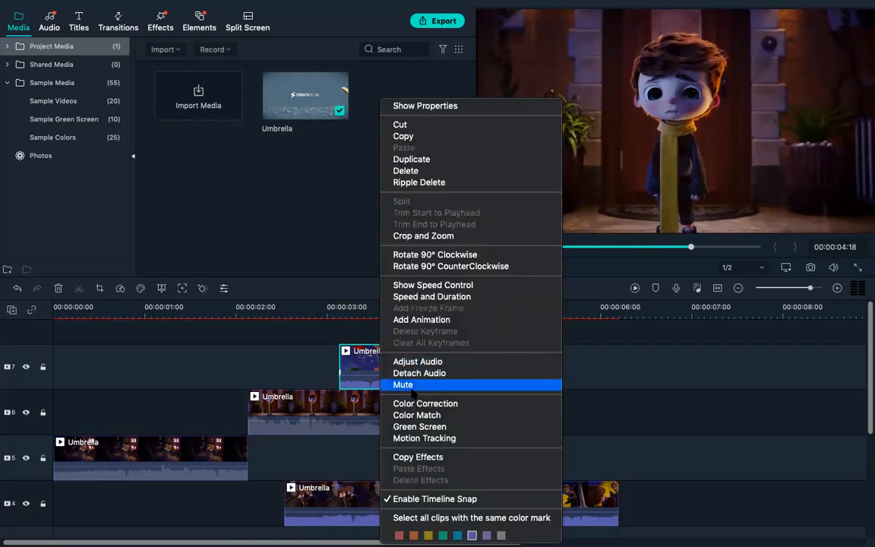
left_click(294, 343)
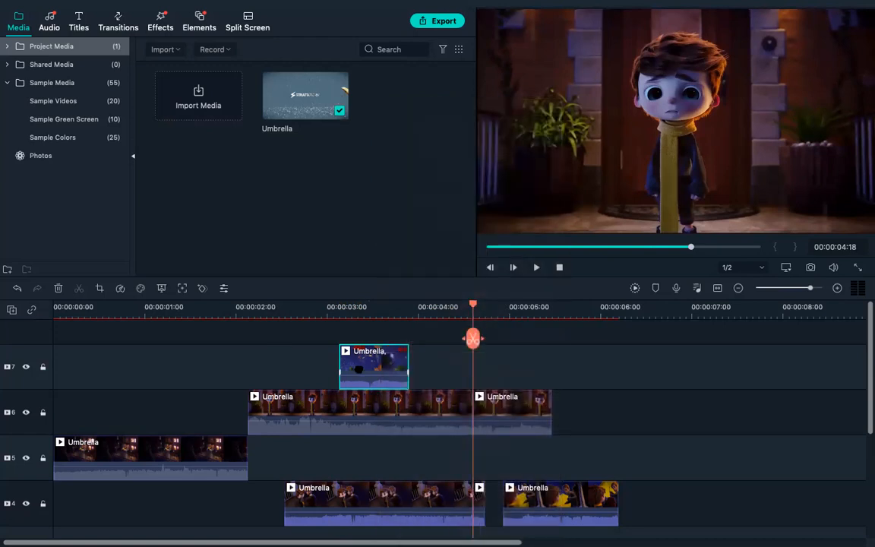
left_click(120, 289)
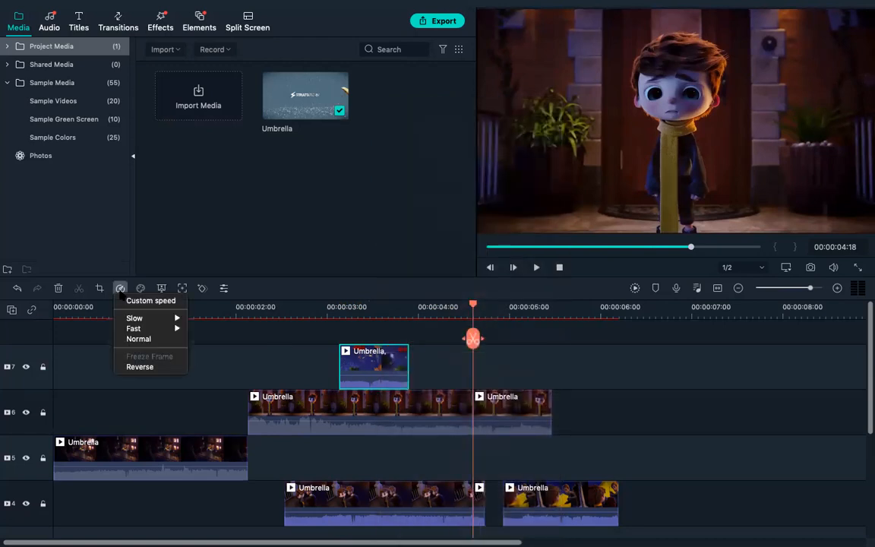
mouse_move(156, 318)
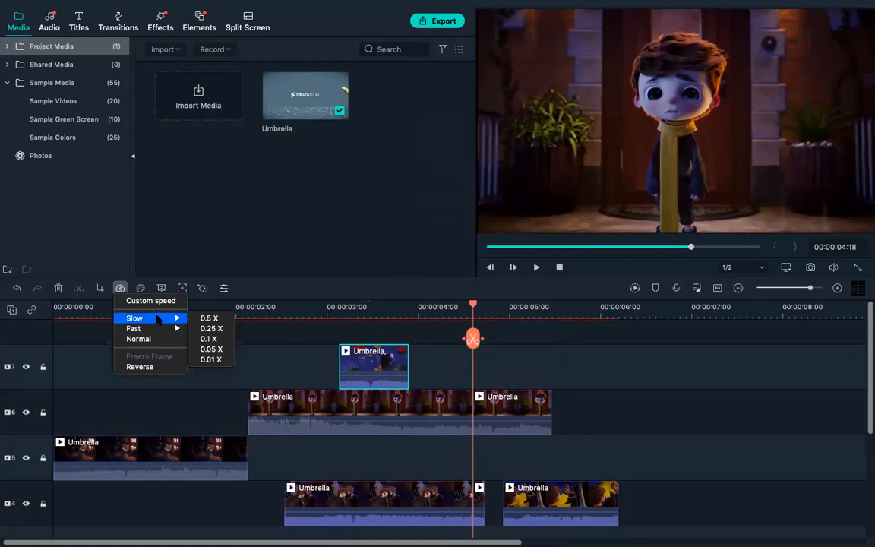
left_click(220, 349)
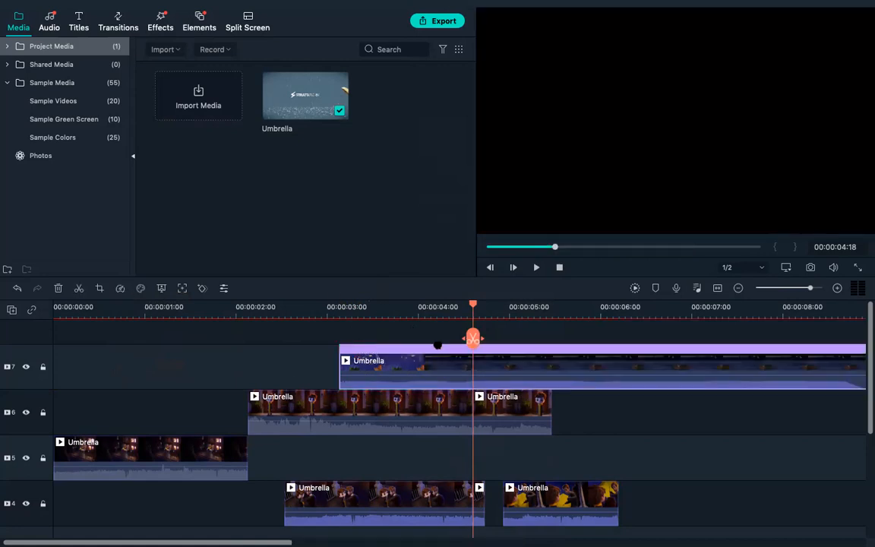
scroll(504, 368, "right", 5)
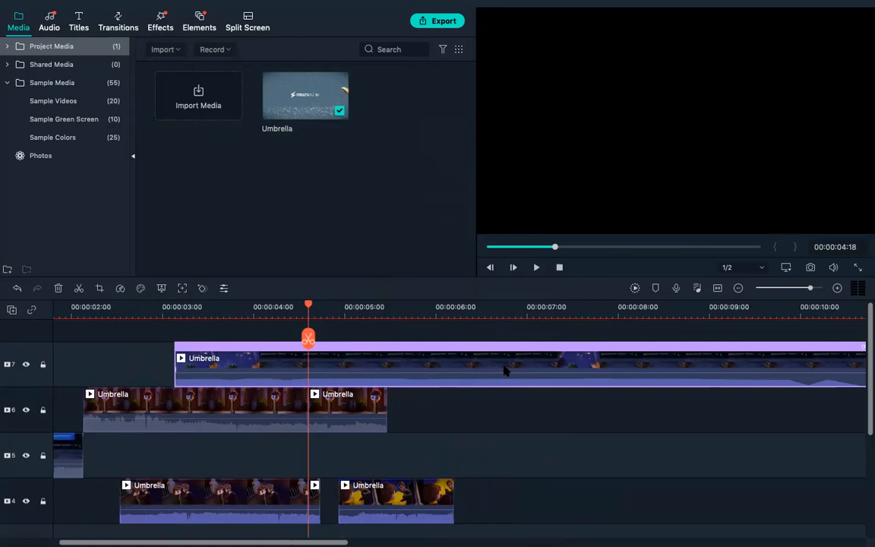
scroll(503, 368, "left", 2)
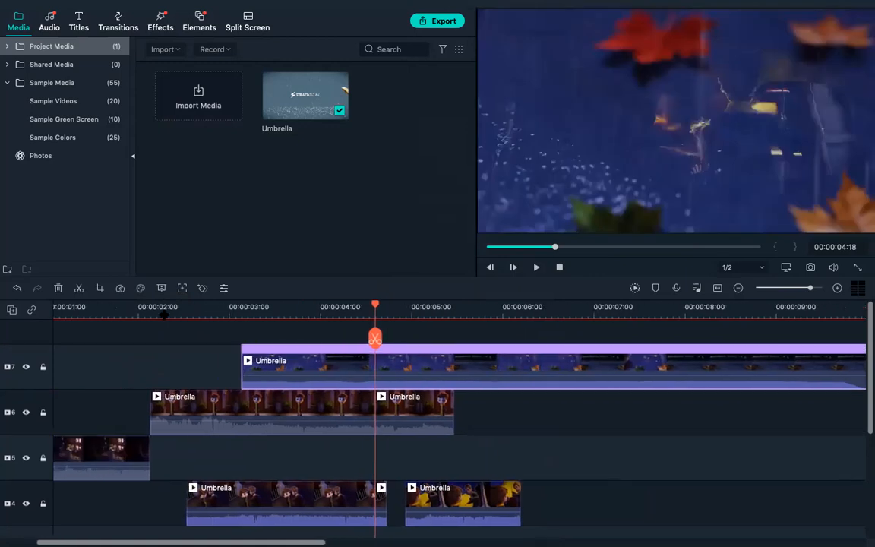
- Set the puddle shot's playback speed to 0.5X
left_click(120, 289)
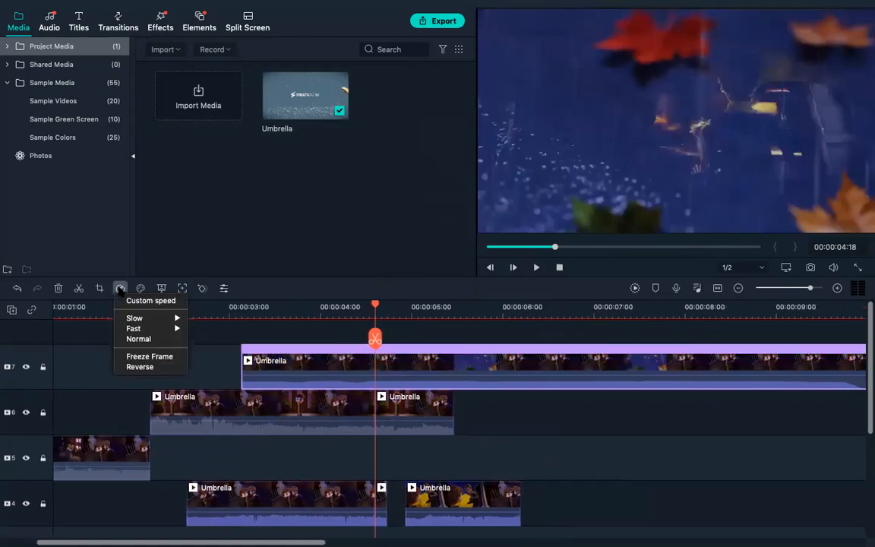
mouse_move(152, 317)
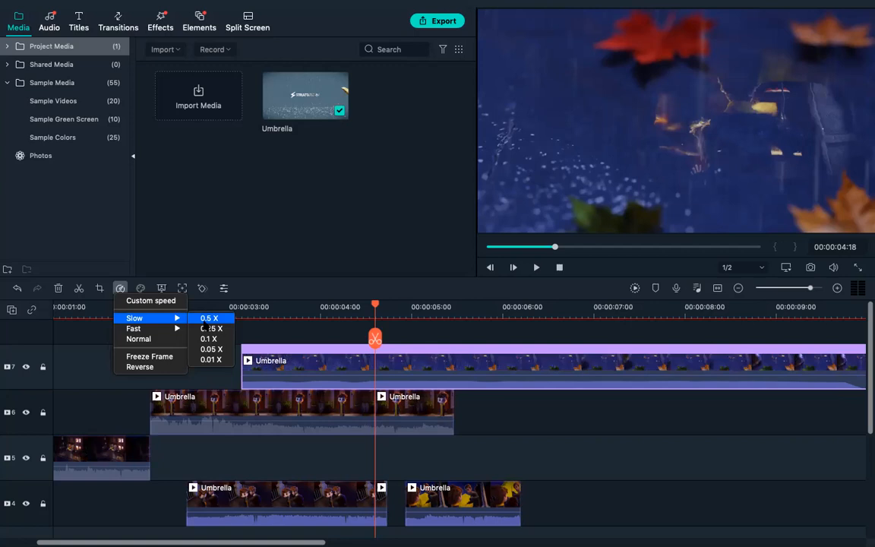
left_click(206, 327)
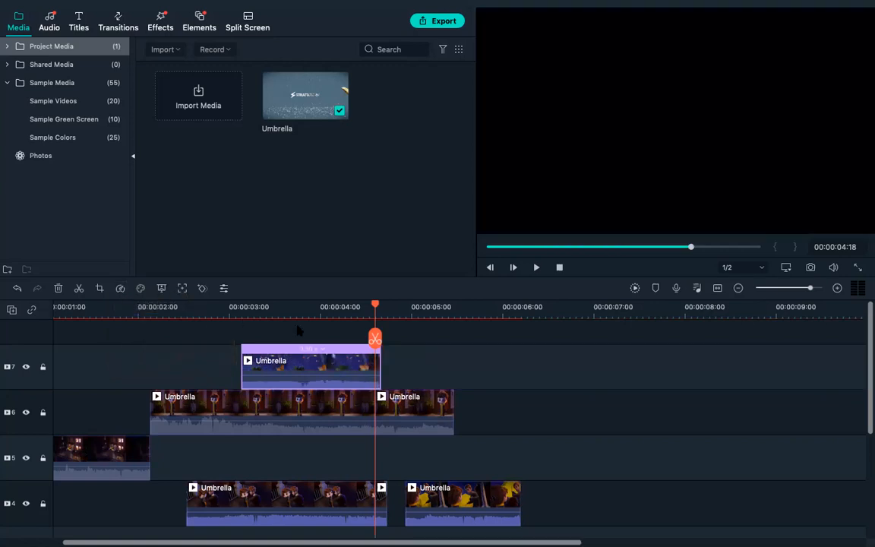
- Play the slowed puddle shot twice, including its transitions from and back to the boy-at-the-door shot
left_click(180, 337)
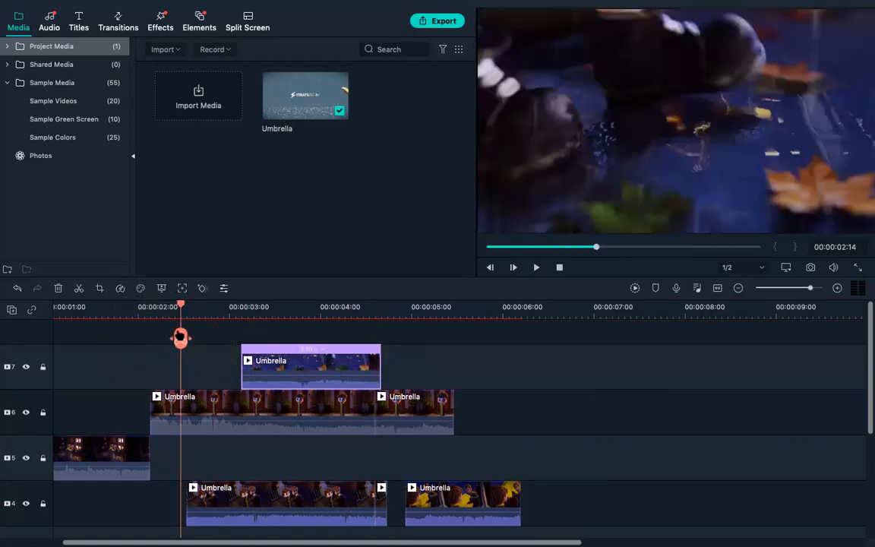
key("space")
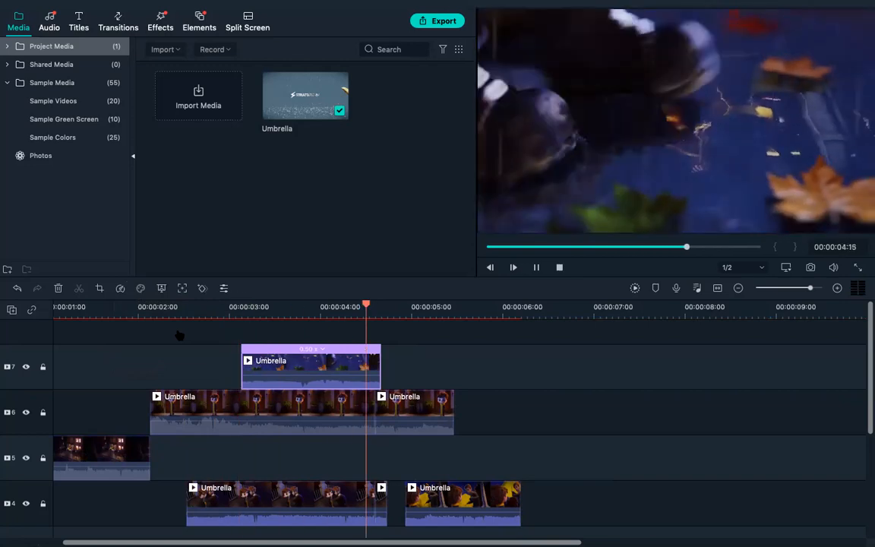
key("space")
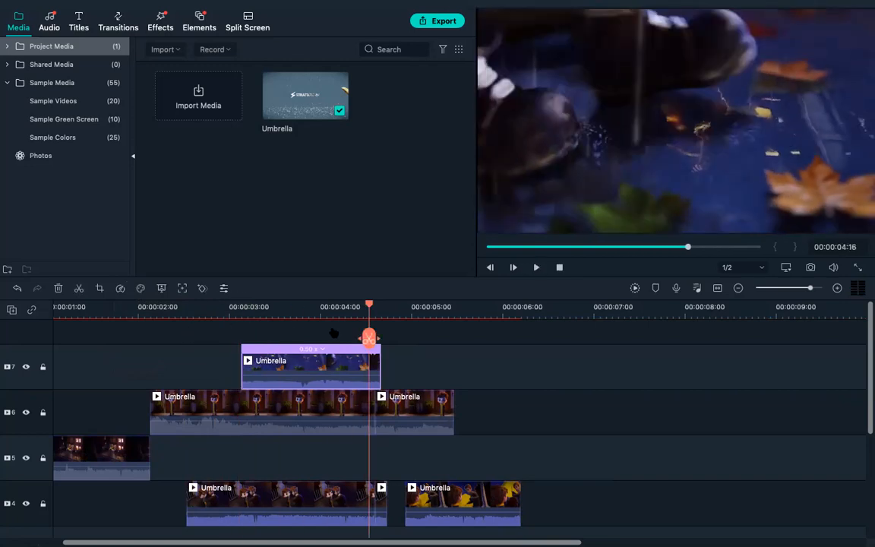
left_click_drag(319, 305, 58, 324)
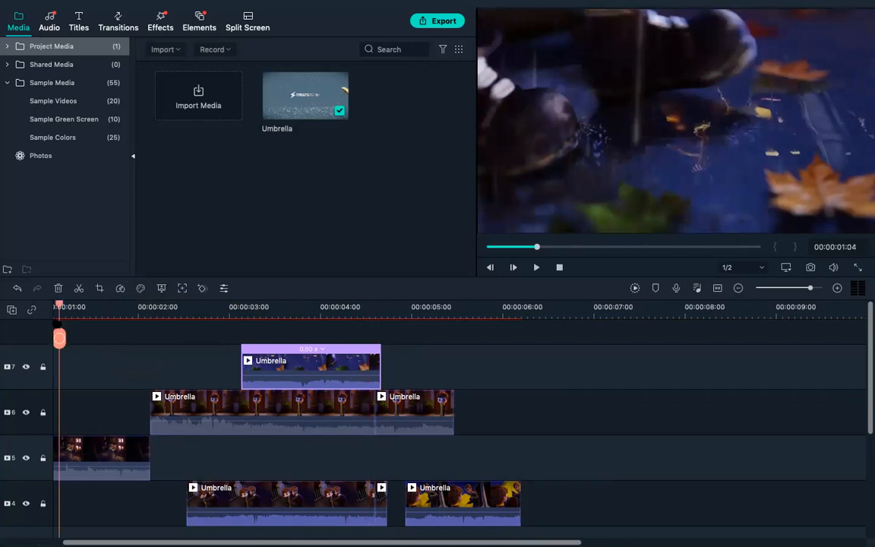
key("space")
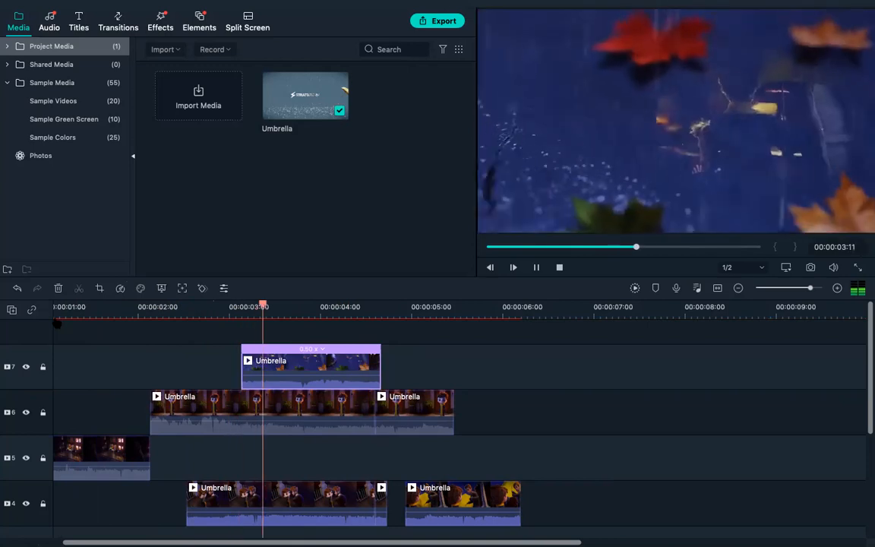
key("space")
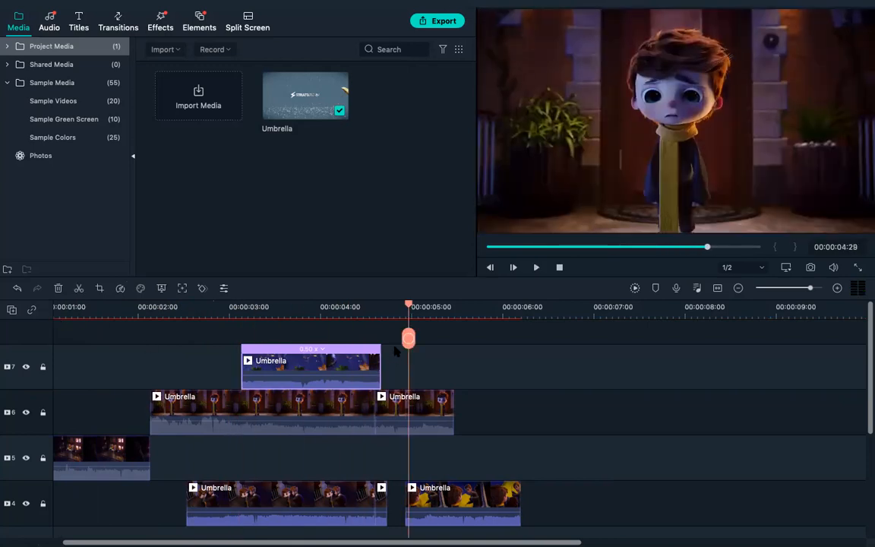
- Split the clips on video tracks 6 and 4 at 00:00:03:04, where the puddle shot starts
left_click(309, 309)
left_click_drag(308, 338, 248, 350)
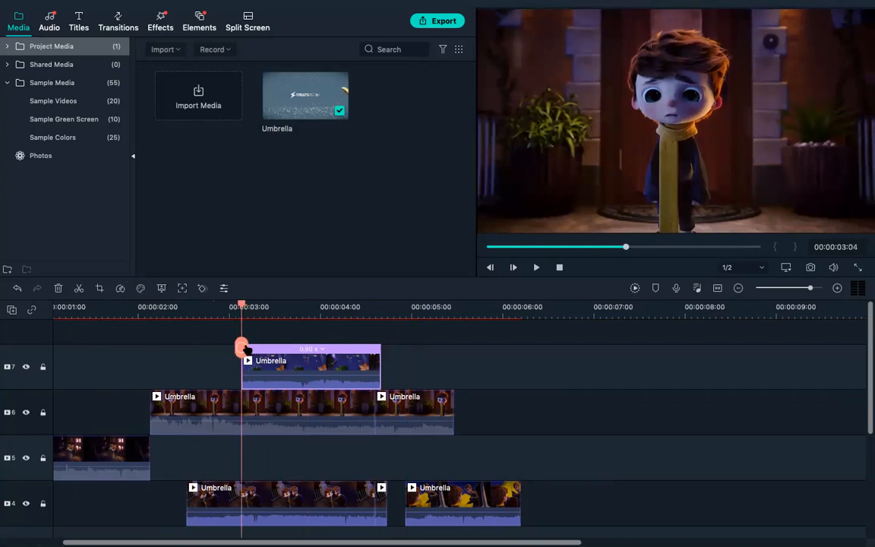
left_click(242, 347)
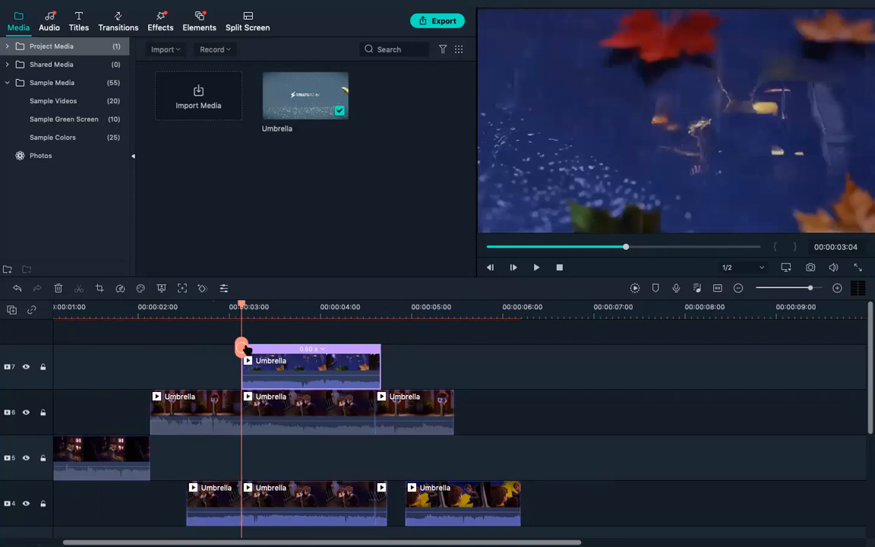
- Delete the last piece of the boy-at-the-door shot and move its middle piece to start where the puddle shot ends
left_click(307, 414)
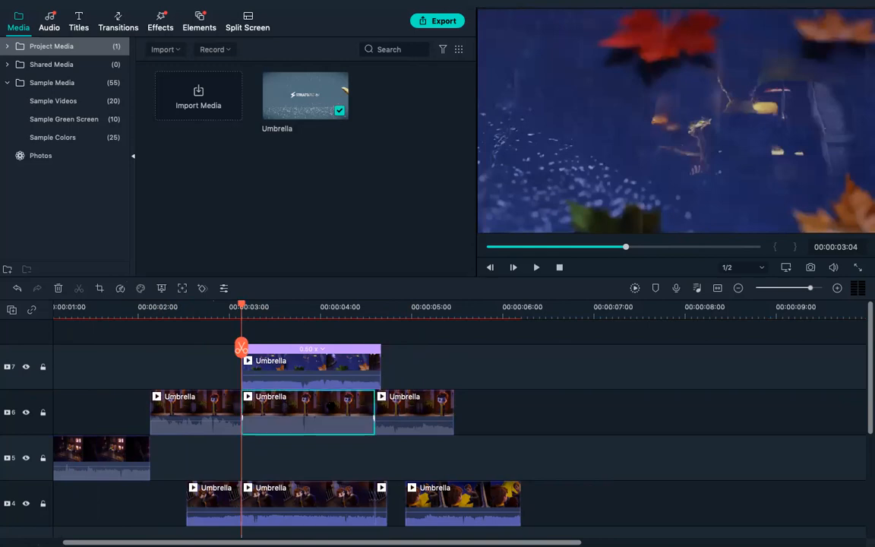
left_click(415, 414)
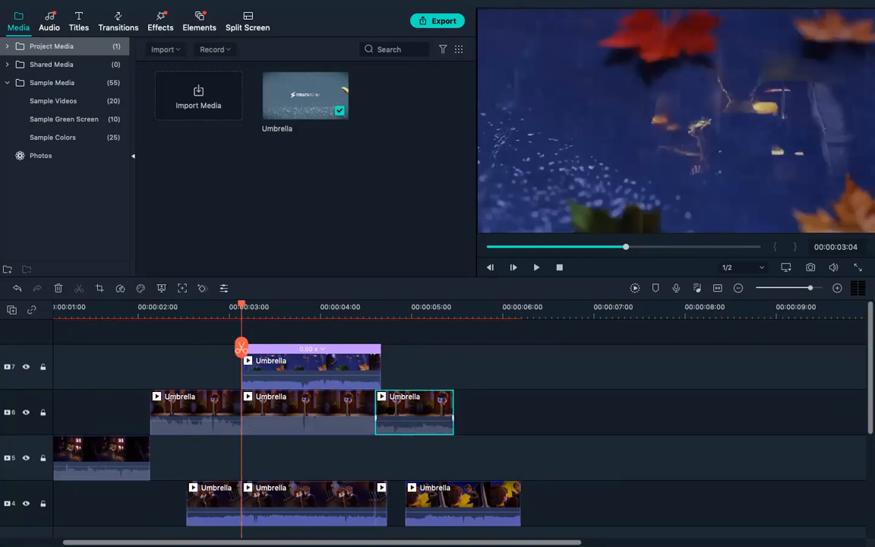
key("Delete")
left_click_drag(320, 399, 465, 411)
- Play the rearranged sequence from the street shot to the end of the second boy-at-the-door piece
left_click_drag(241, 348, 144, 348)
key("space")
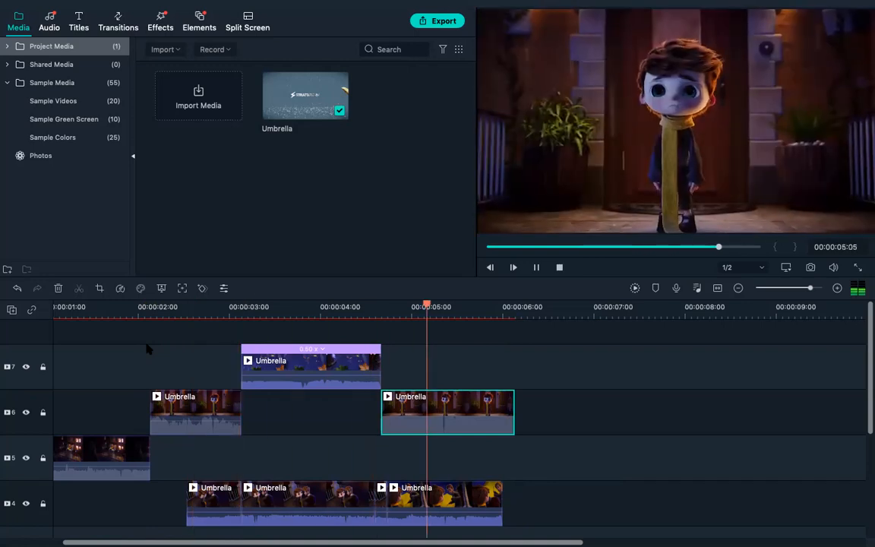
key("space")
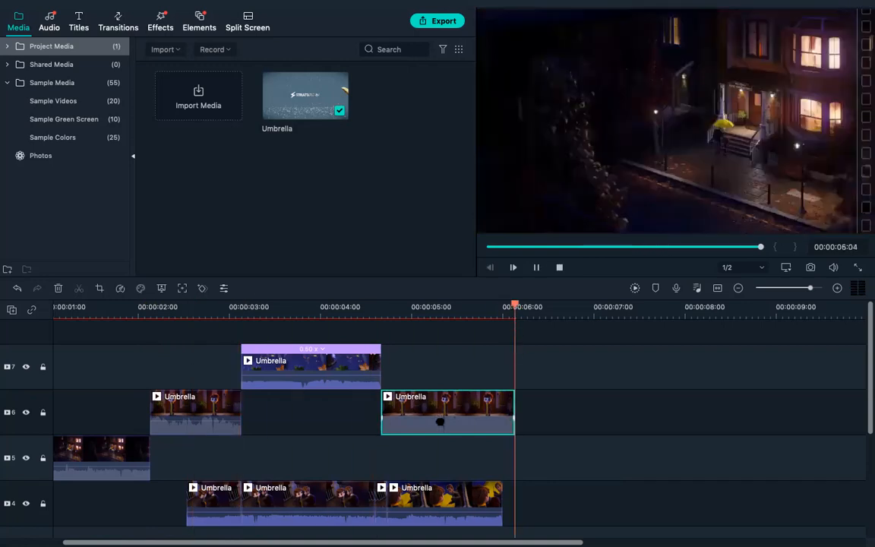
- Shift the second boy-at-the-door piece earlier to overlap the puddle shot's end and extend its end to about 00:00:06:17
left_click(439, 420)
left_click_drag(525, 401, 493, 401)
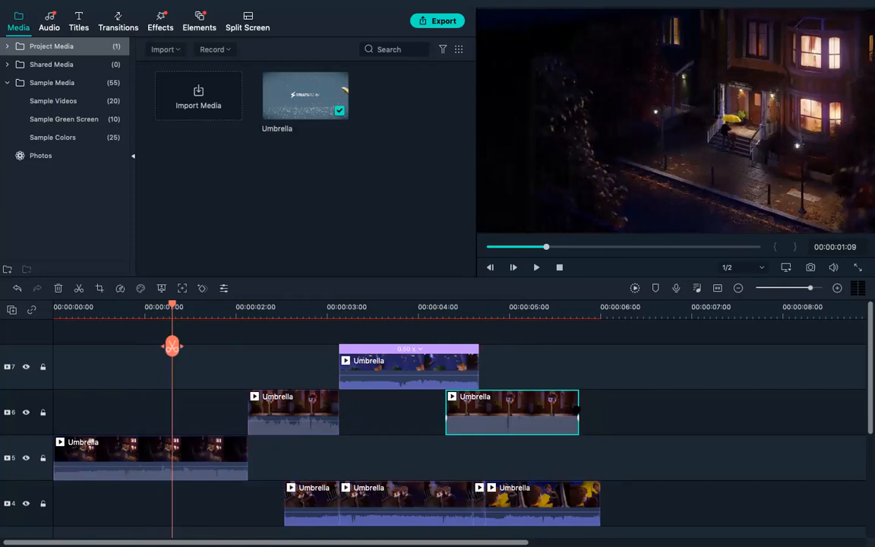
mouse_move(579, 412)
left_mouse_down()
mouse_move(656, 411)
mouse_move(568, 416)
left_mouse_up()
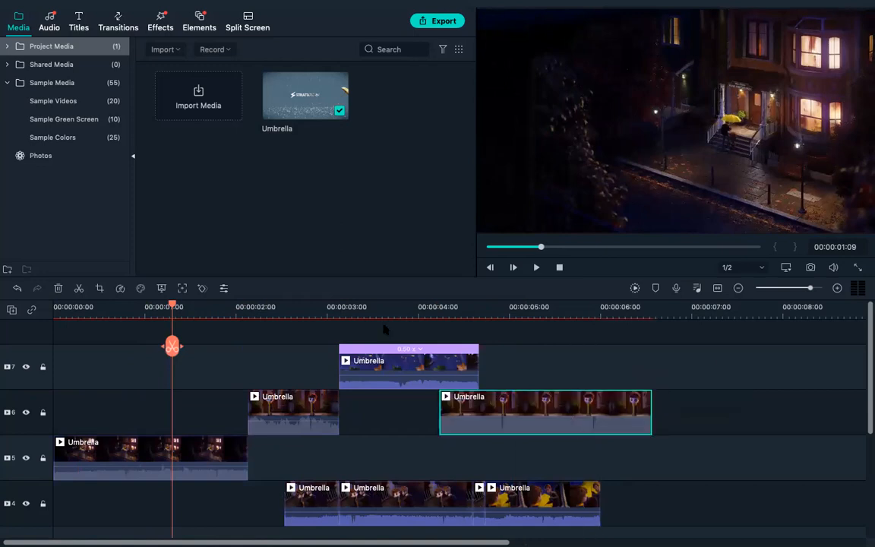
left_click(436, 318)
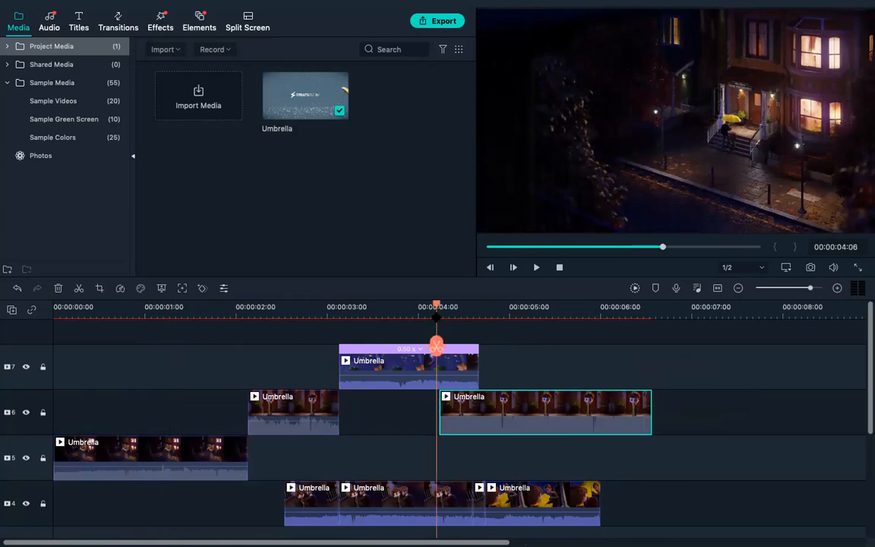
- Trim the end of the opening street shot on track 5 back to about 00:00:00:20
key("space")
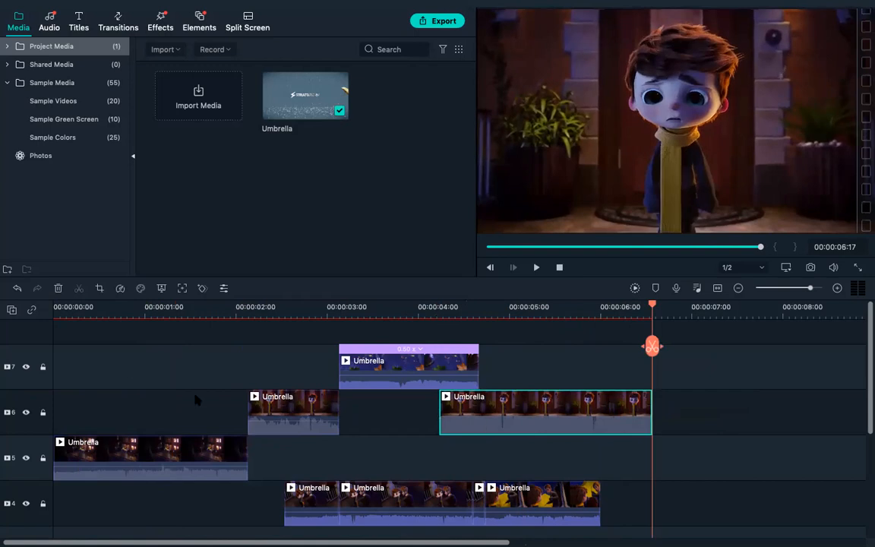
left_click(148, 456)
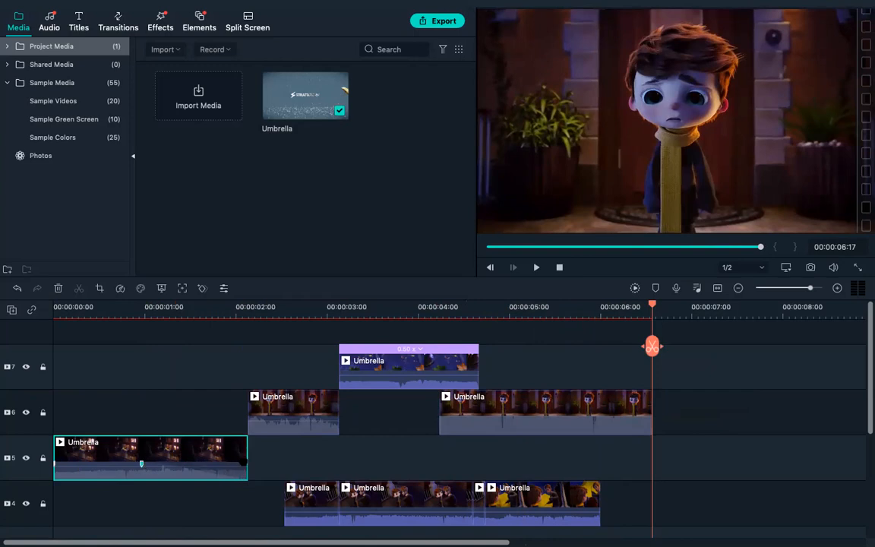
key("super+z")
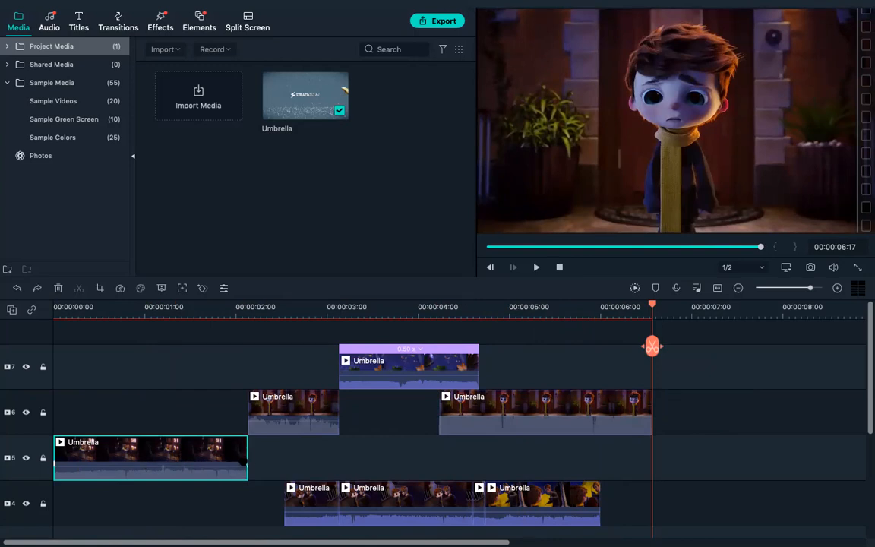
left_click_drag(247, 456, 114, 456)
- Spread out the man-and-boy pieces and the yellow umbrella shot, placing the short man-and-boy piece right after the second boy-at-the-door piece on track 6
left_click_drag(251, 503, 666, 425)
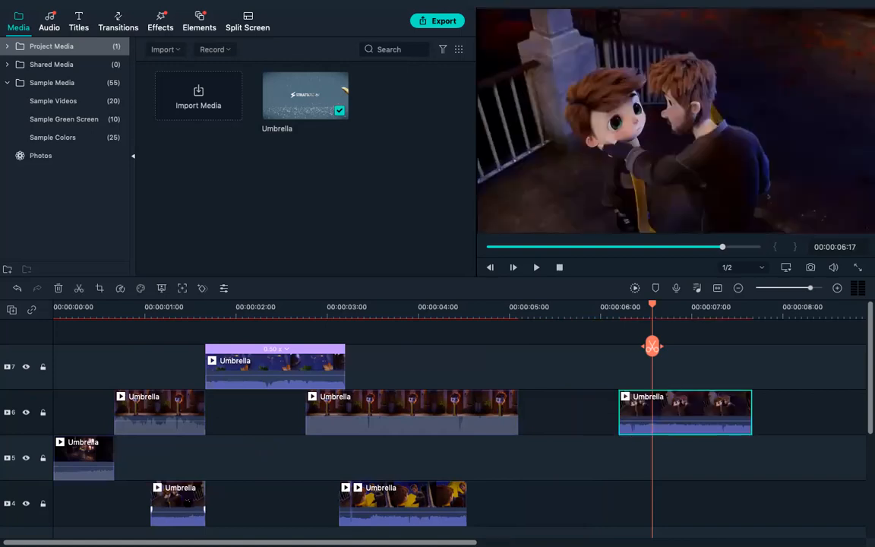
left_click_drag(178, 503, 701, 457)
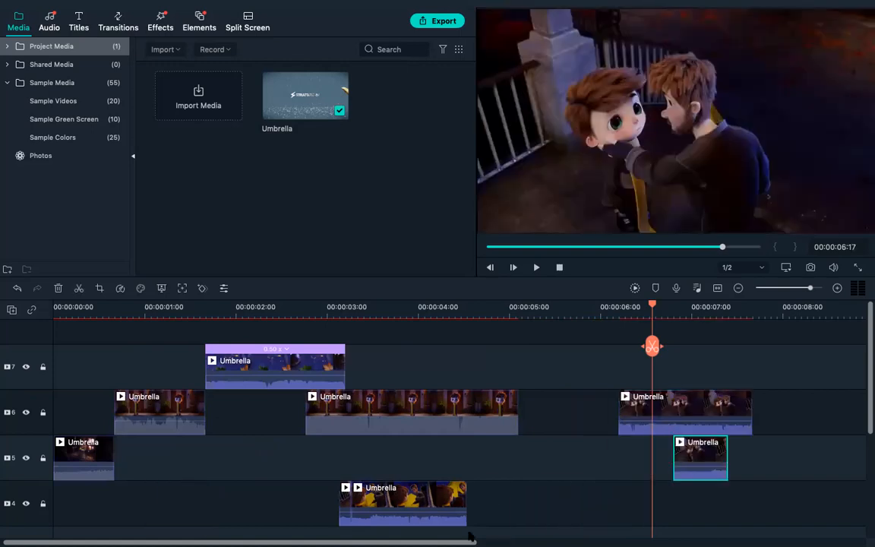
left_click_drag(411, 502, 766, 505)
left_click_drag(701, 457, 546, 412)
- Compare the man-and-boy pieces in playback, moving the tiny track 4 piece between the two larger ones
left_click_drag(654, 351, 490, 338)
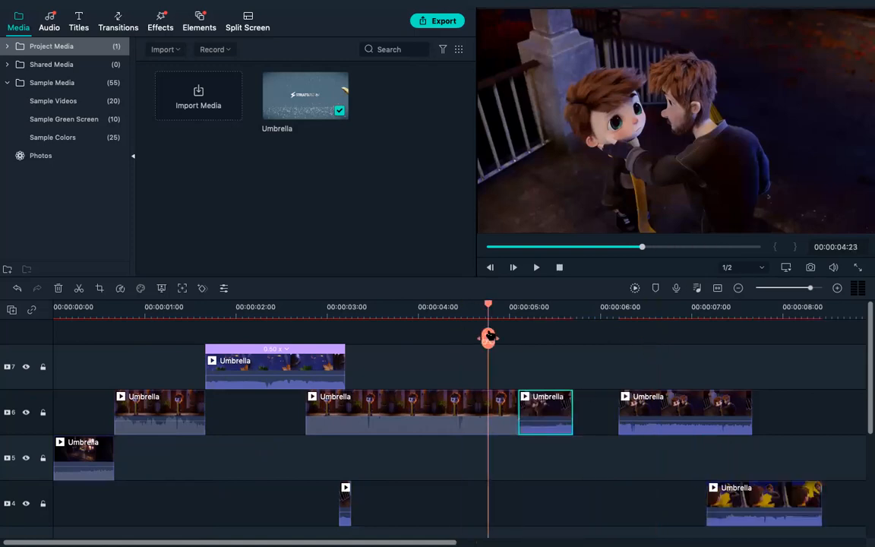
key("space")
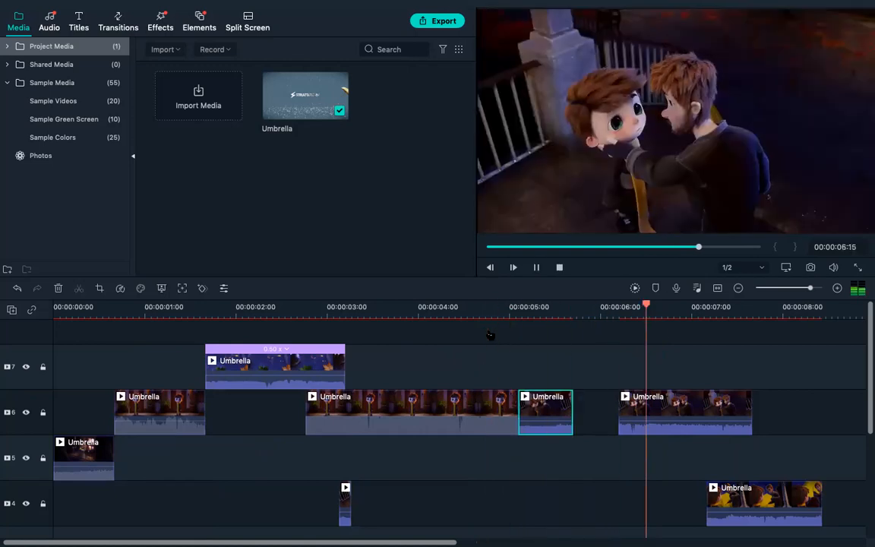
key("space")
left_click_drag(345, 503, 604, 503)
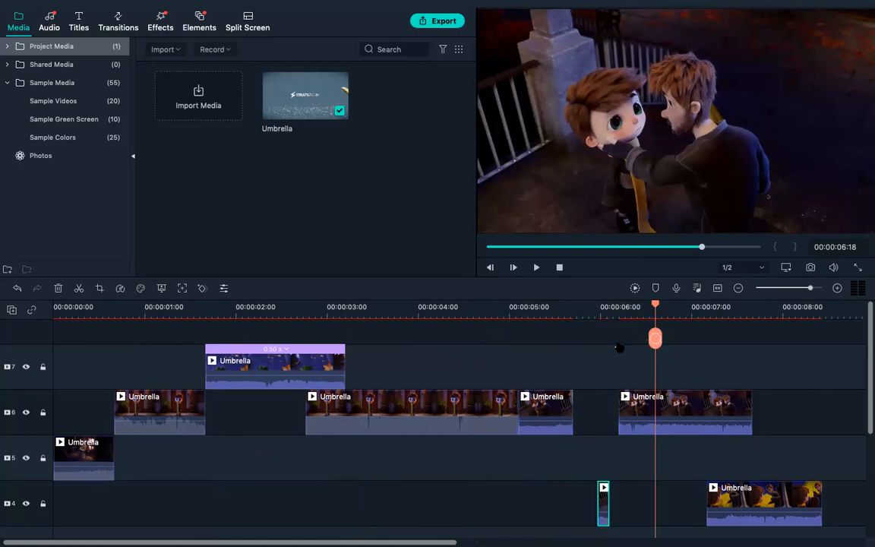
left_click(572, 340)
key("space")
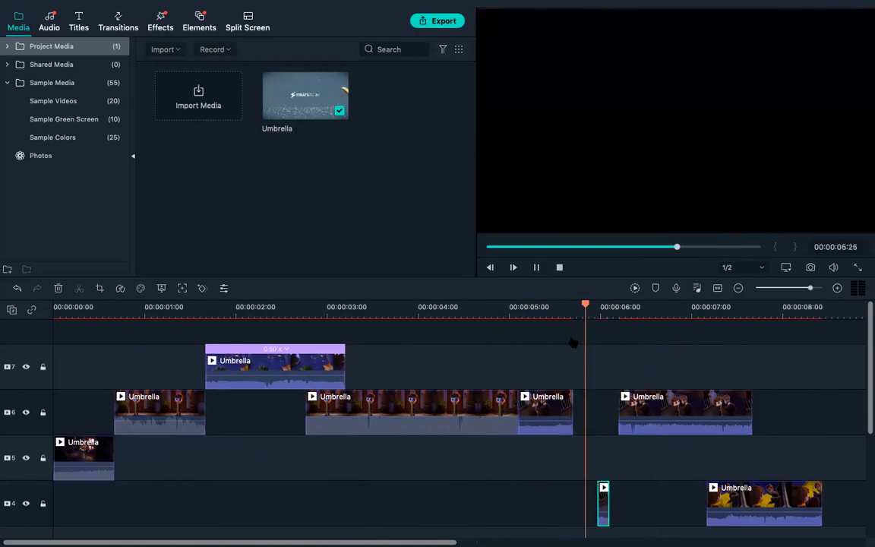
key("space")
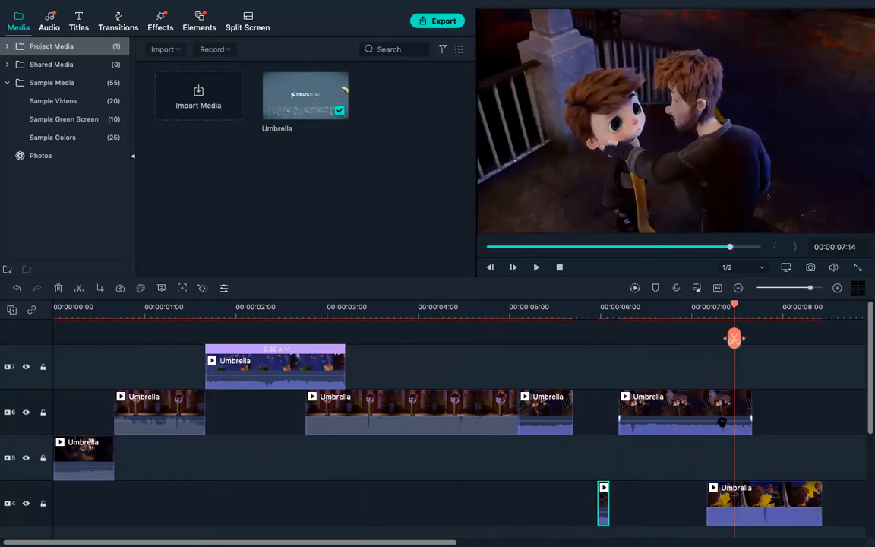
- Ripple delete the two short man-and-boy pieces and move the long piece to start where the second boy-at-the-door piece ends
left_click(547, 417)
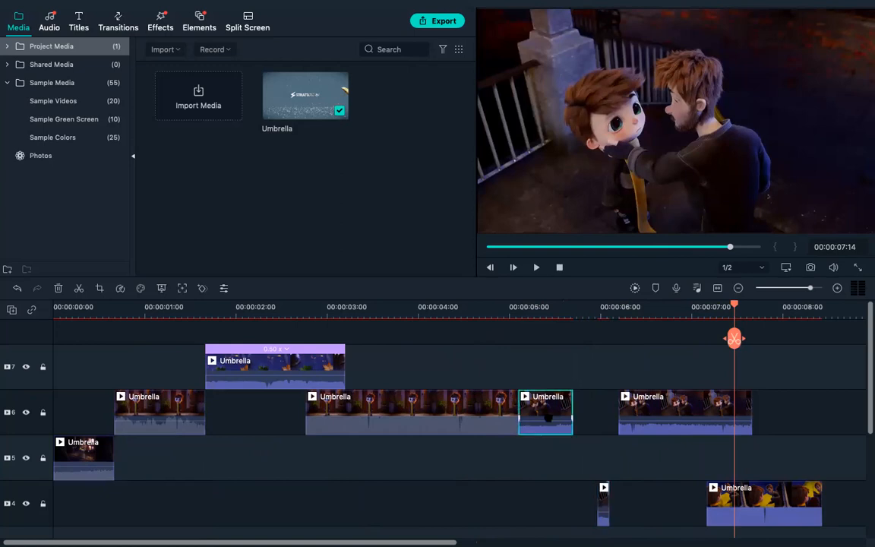
key("shift+Delete")
left_click(549, 502)
key("shift+Delete")
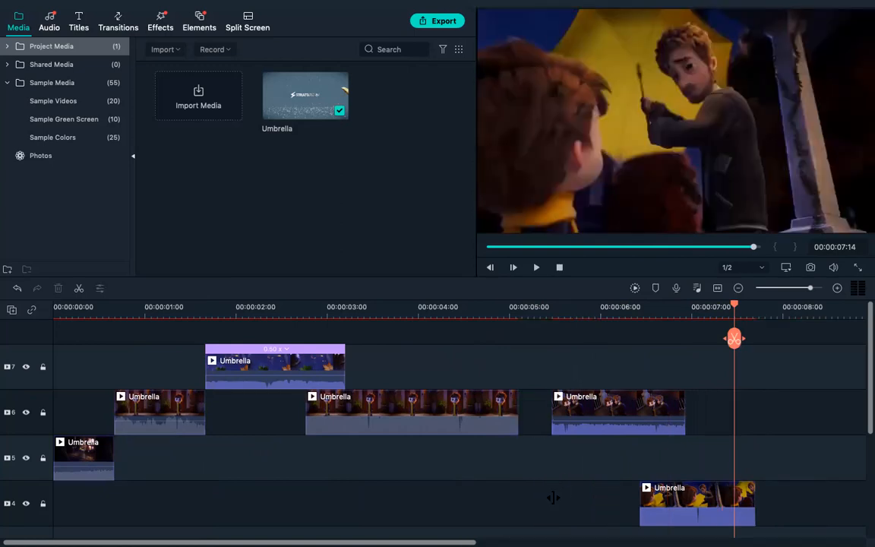
left_click_drag(582, 410, 547, 410)
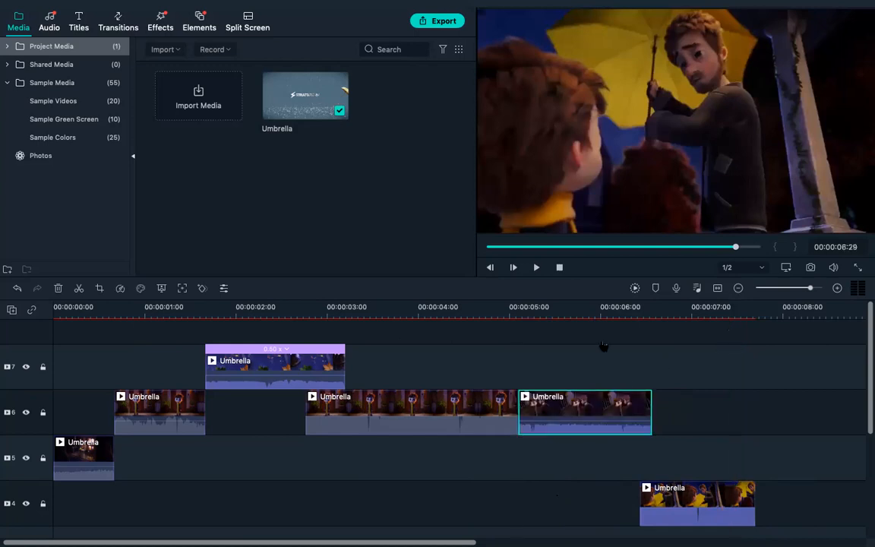
- Listen to the joined shots, and mute the man-and-boy, puddle and yellow umbrella clips
left_click(503, 339)
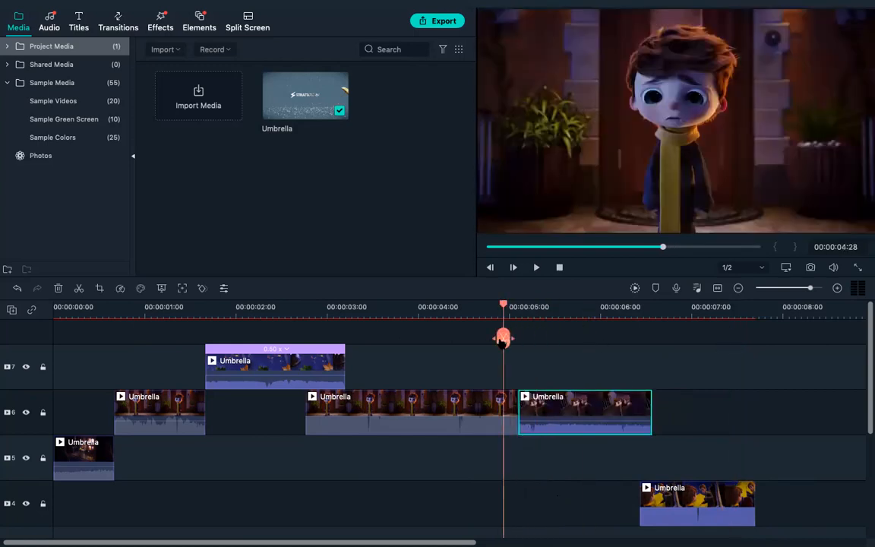
key("space")
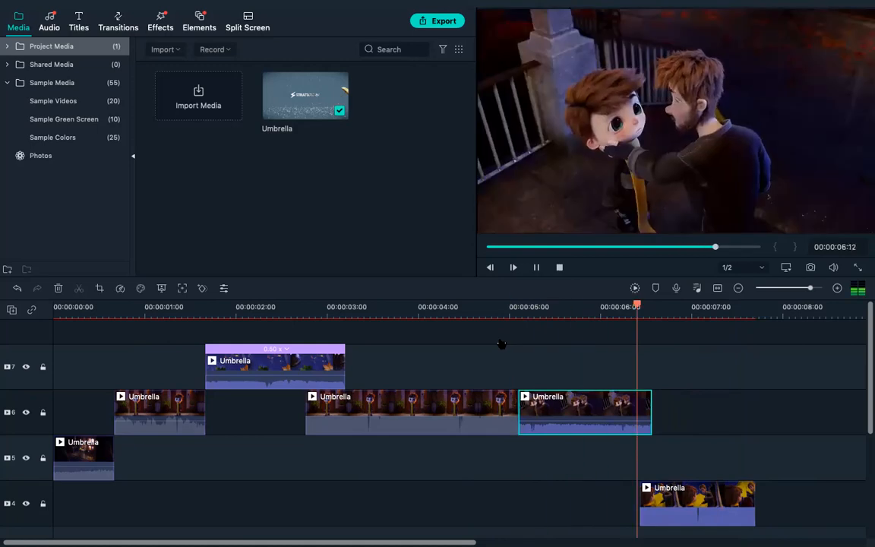
key("space")
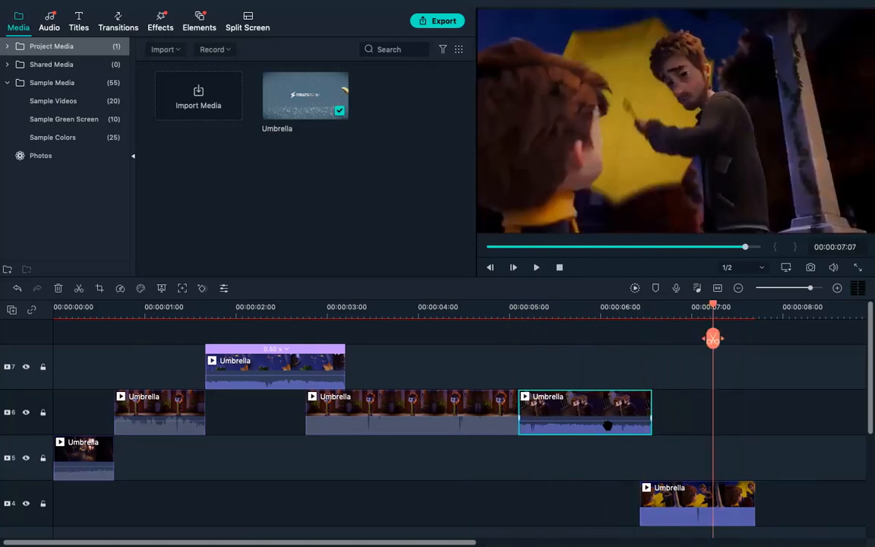
right_click(549, 388)
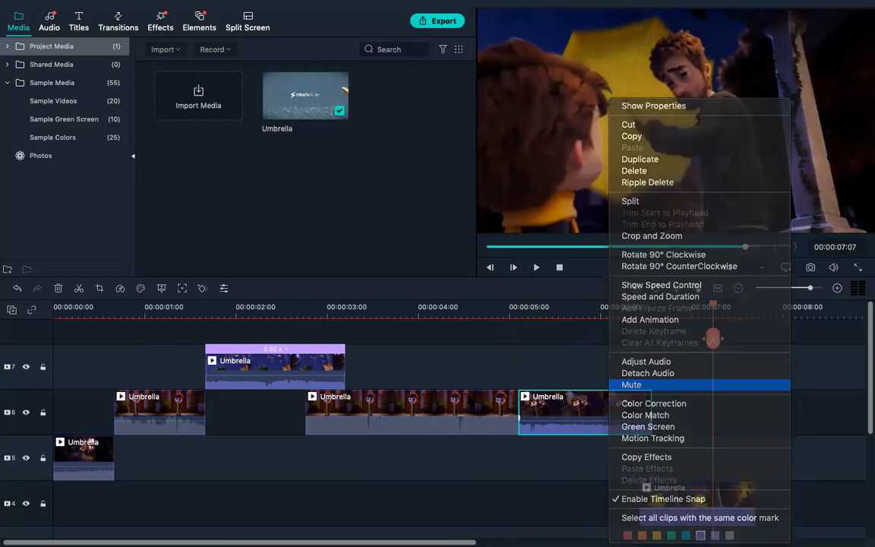
left_click(645, 385)
right_click(254, 384)
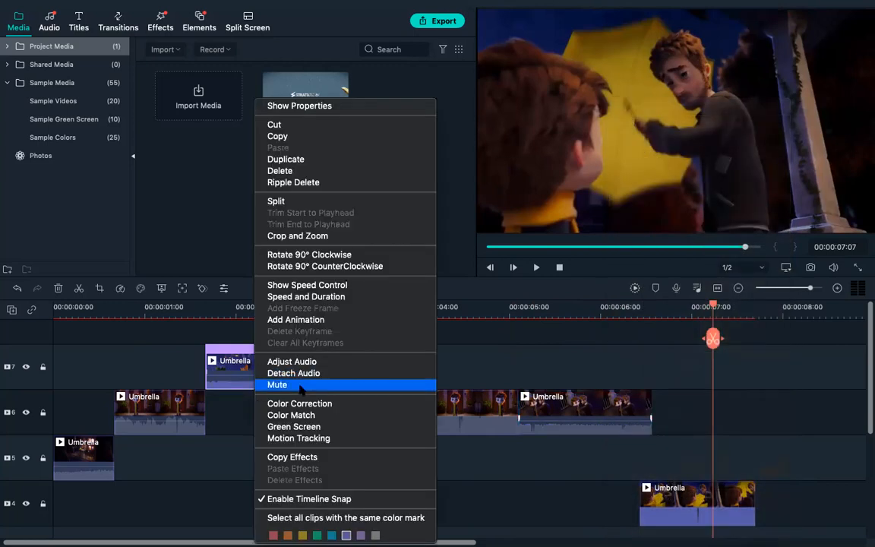
left_click(581, 383)
right_click(704, 509)
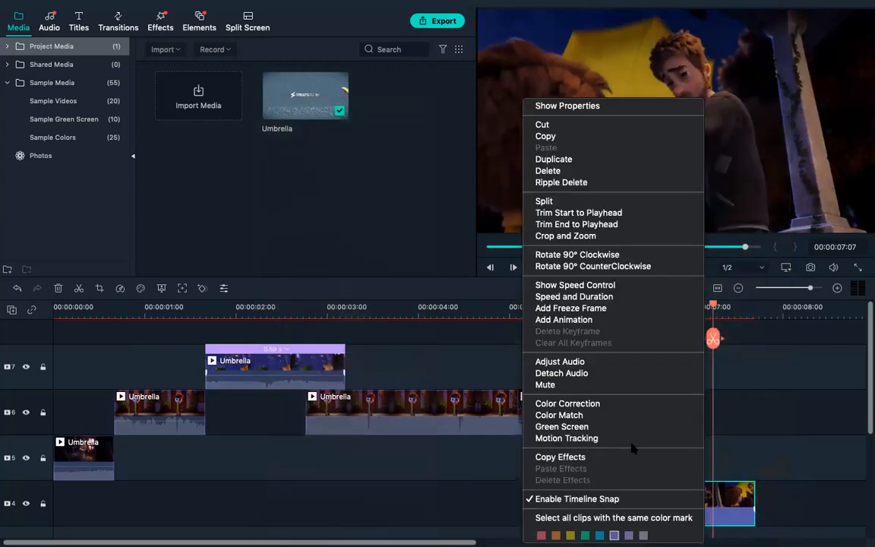
left_click(590, 387)
- Move the yellow umbrella shot onto track 6 directly after the man-and-boy shot and play the whole sequence from the start
left_click_drag(672, 522, 685, 432)
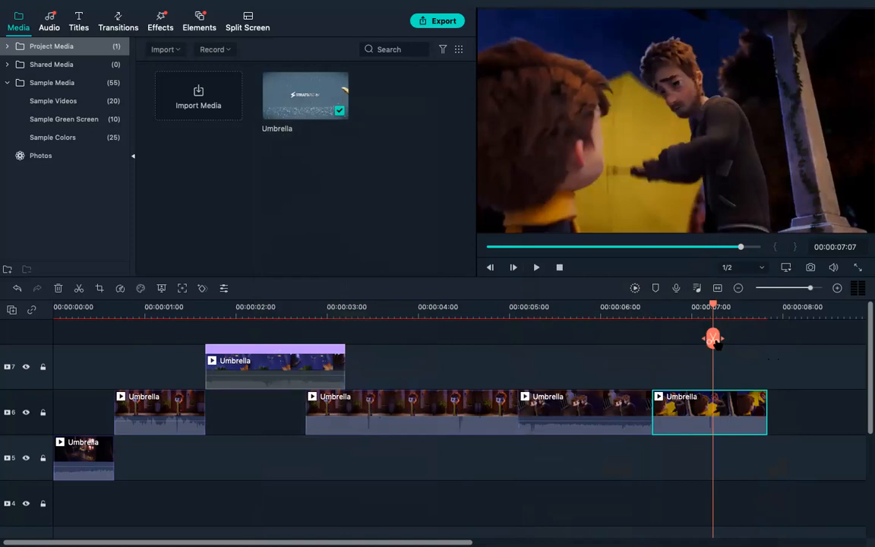
left_click_drag(715, 339, 54, 334)
key("space")
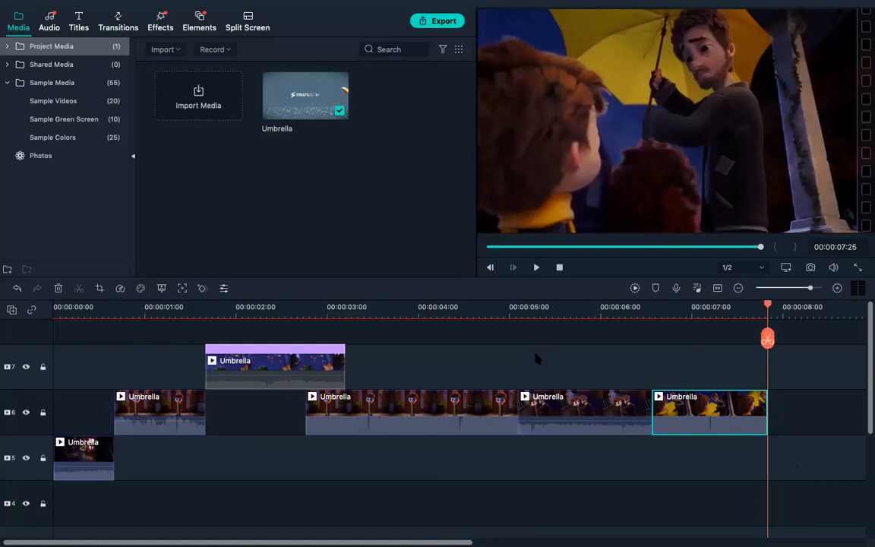
scroll(537, 358, "right", 3)
scroll(537, 358, "right", 3)
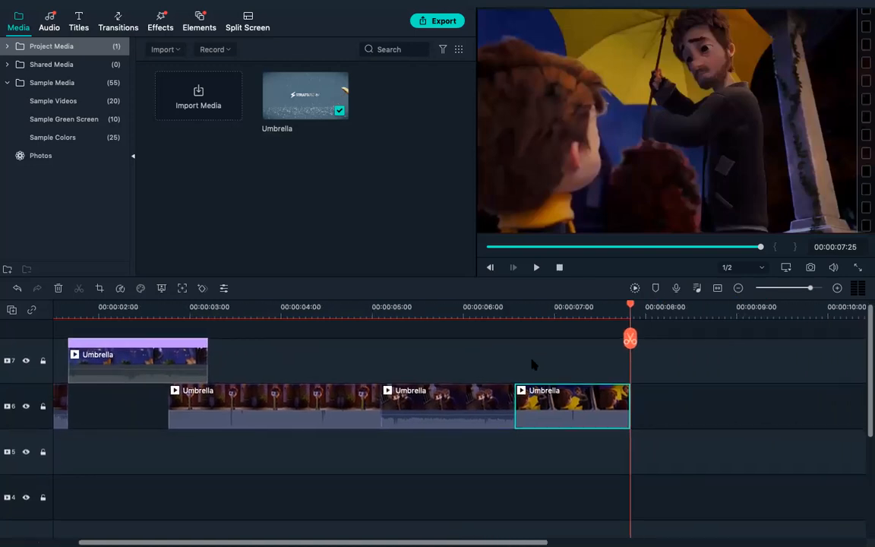
left_click_drag(801, 319, 664, 318)
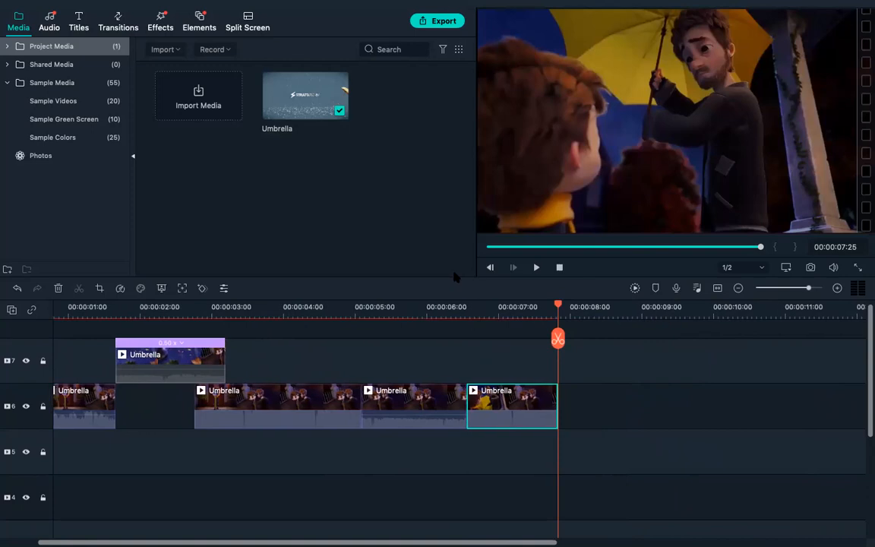
mouse_move(293, 6)
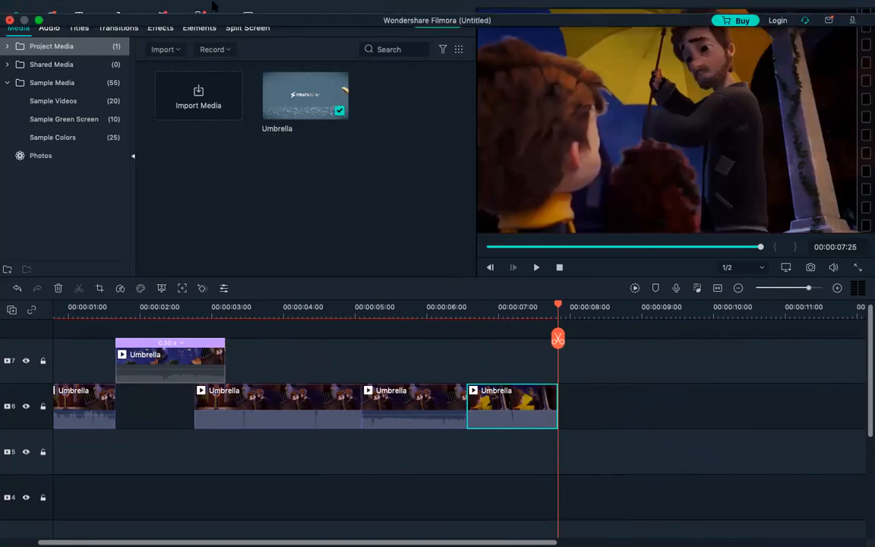
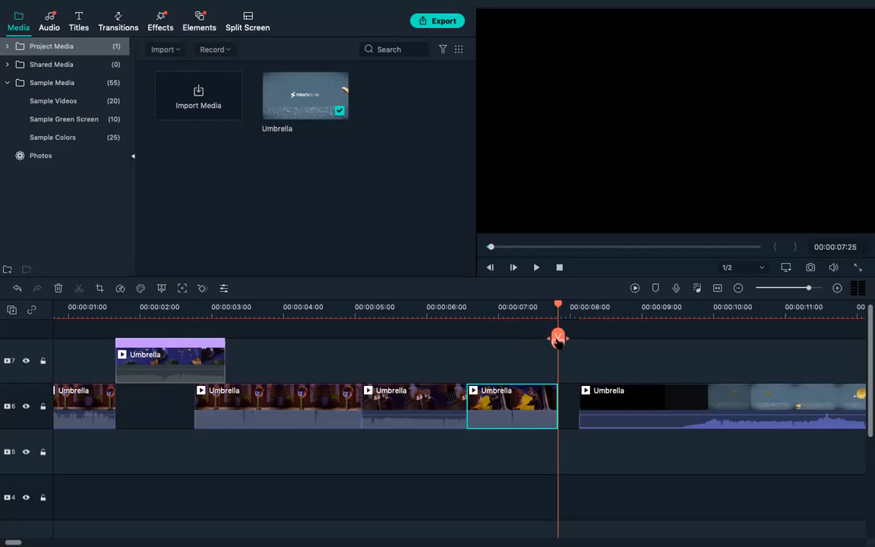
- Play back the sequence from the first boy-at-the-door piece, replay its opening, and return the playhead to 00:00:00:00
left_click_drag(558, 340, 64, 339)
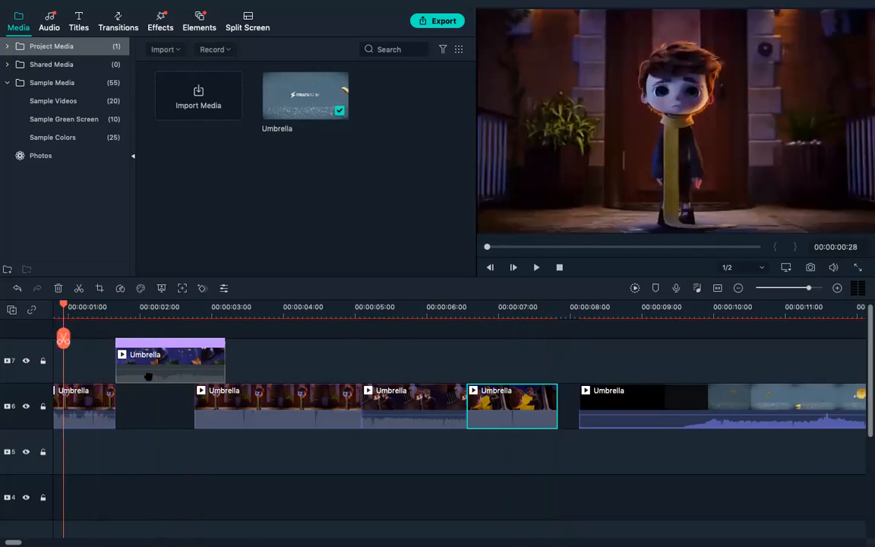
key("space")
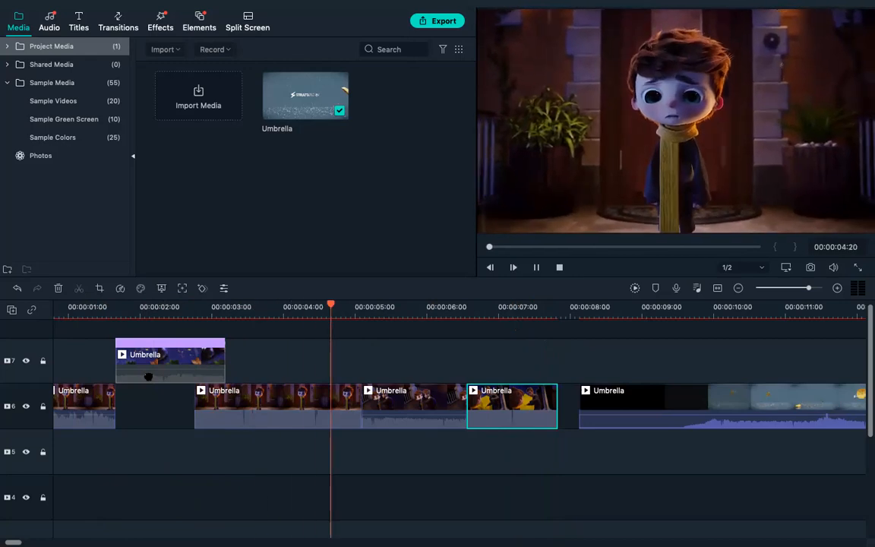
key("space")
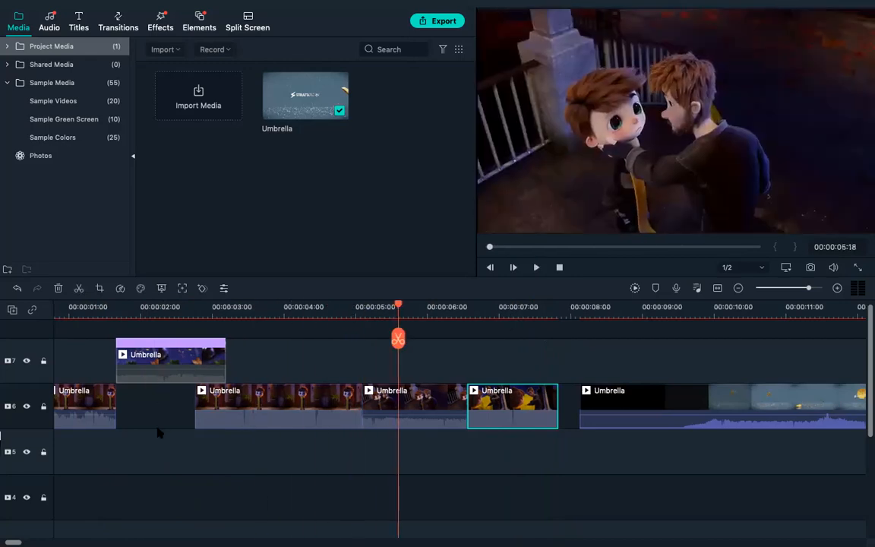
scroll(158, 433, "left", 2)
left_click_drag(456, 339, 8, 351)
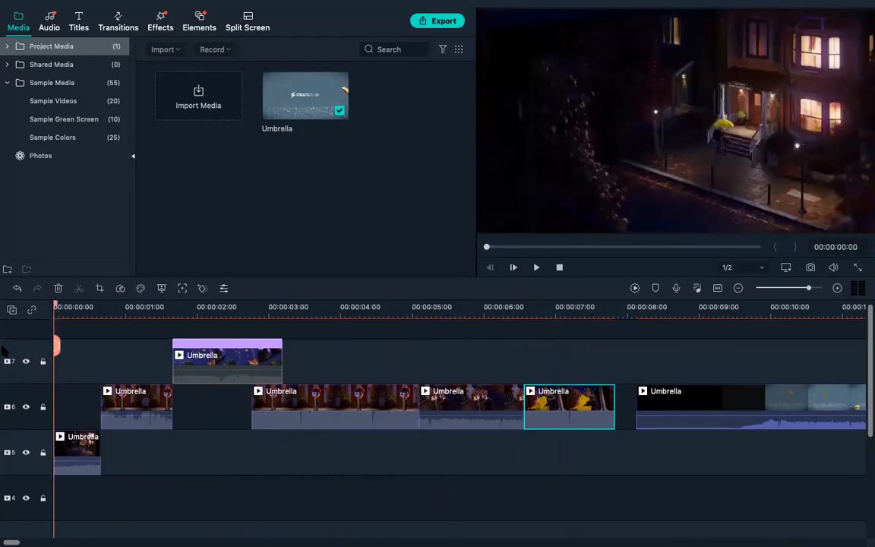
key("space")
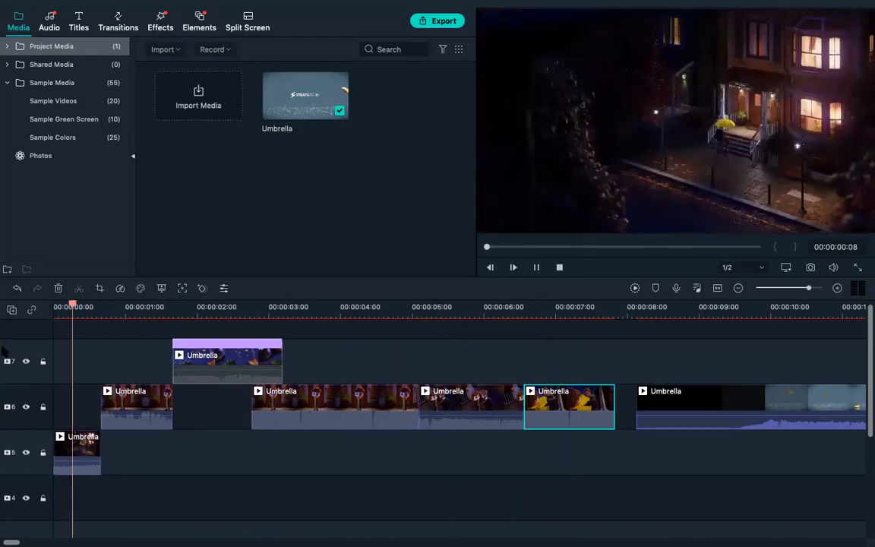
left_click_drag(137, 345, 55, 347)
- Apply a Pan and Zoom to the opening street shot on track 5, with an End frame of about 1844 x 1037
left_click(76, 452)
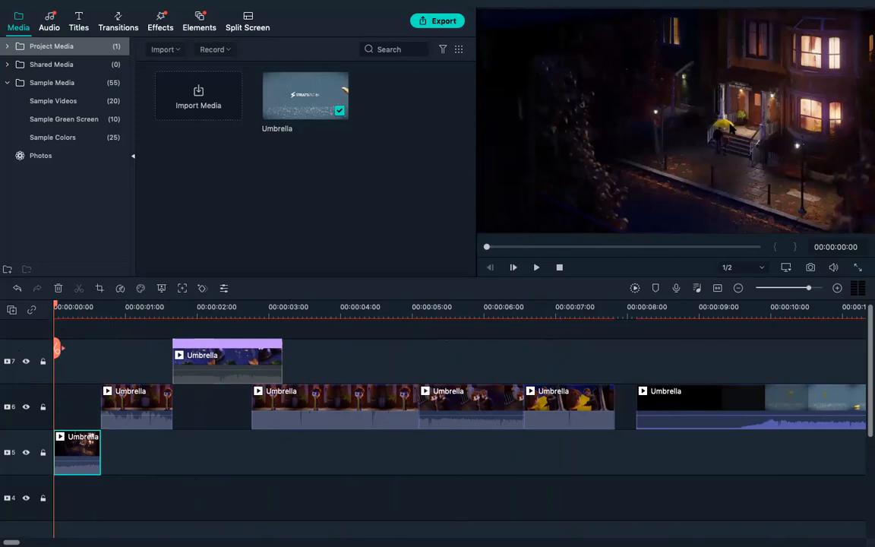
right_click(76, 464)
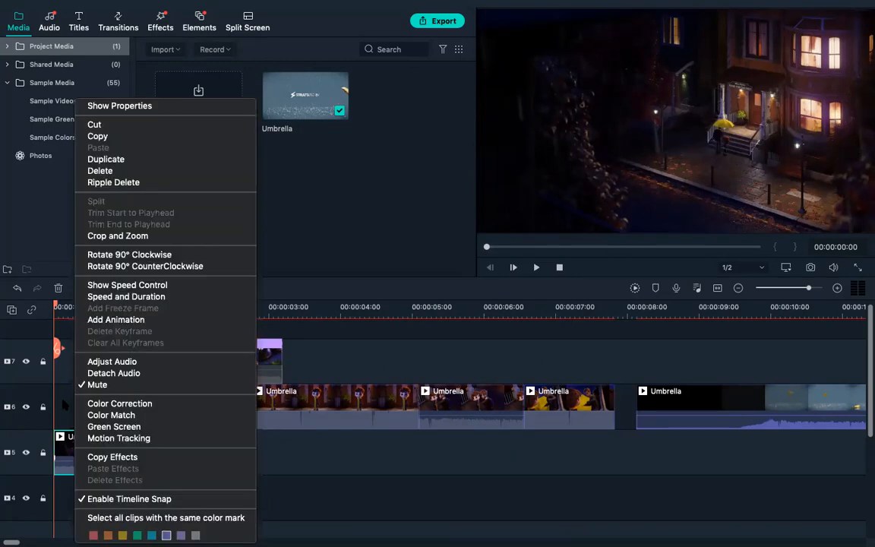
left_click(55, 352)
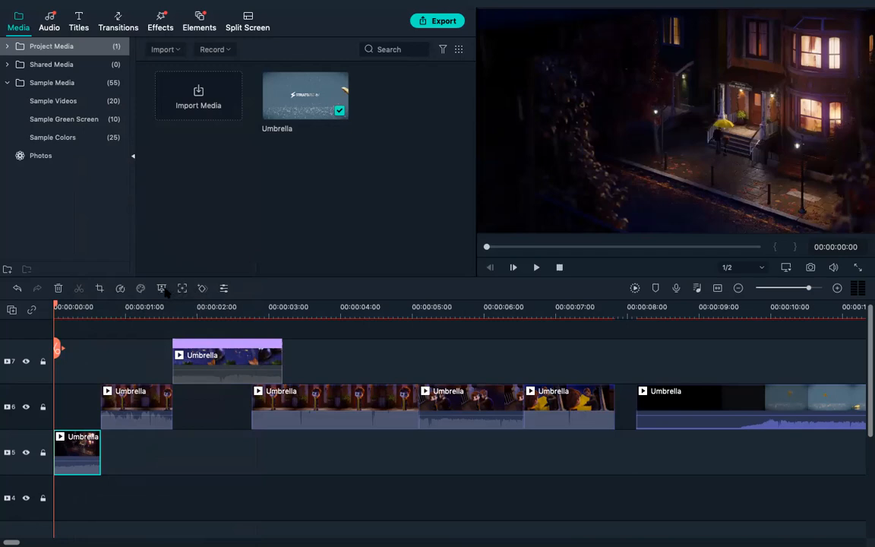
left_click(99, 289)
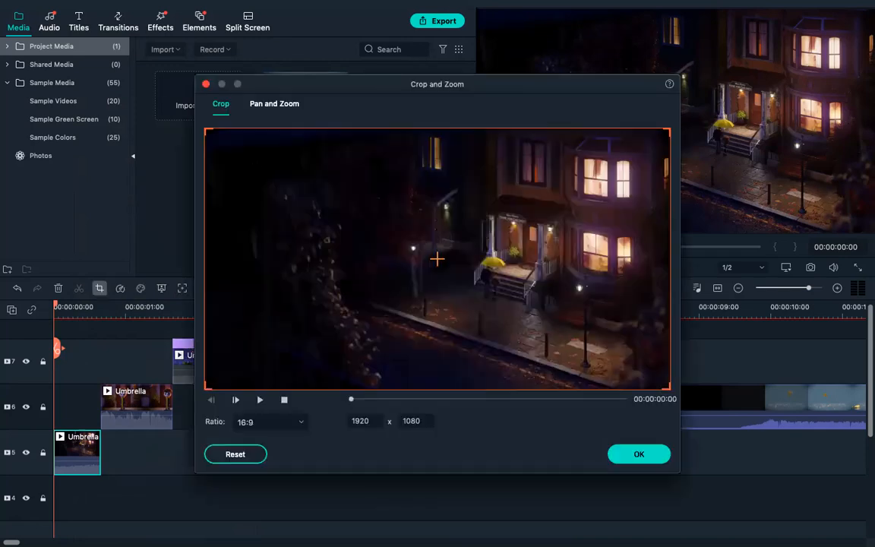
left_click(274, 110)
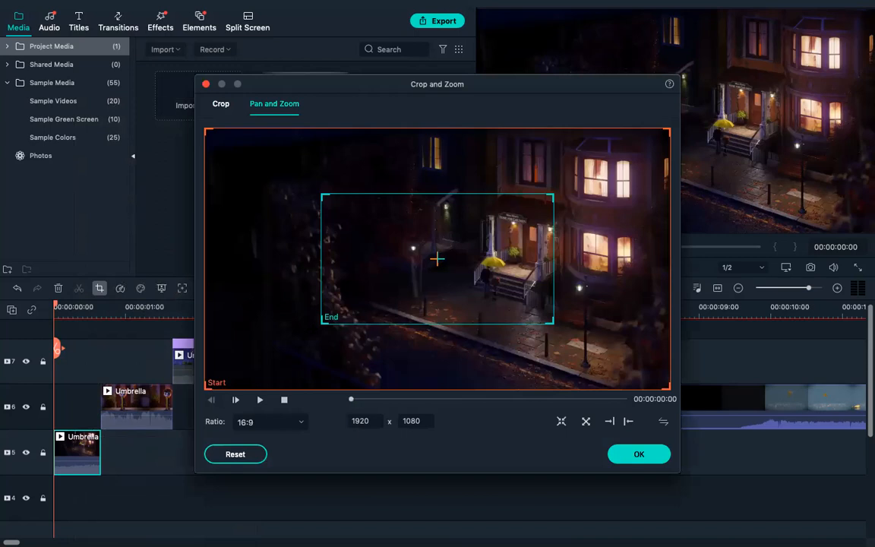
left_click_drag(322, 323, 213, 386)
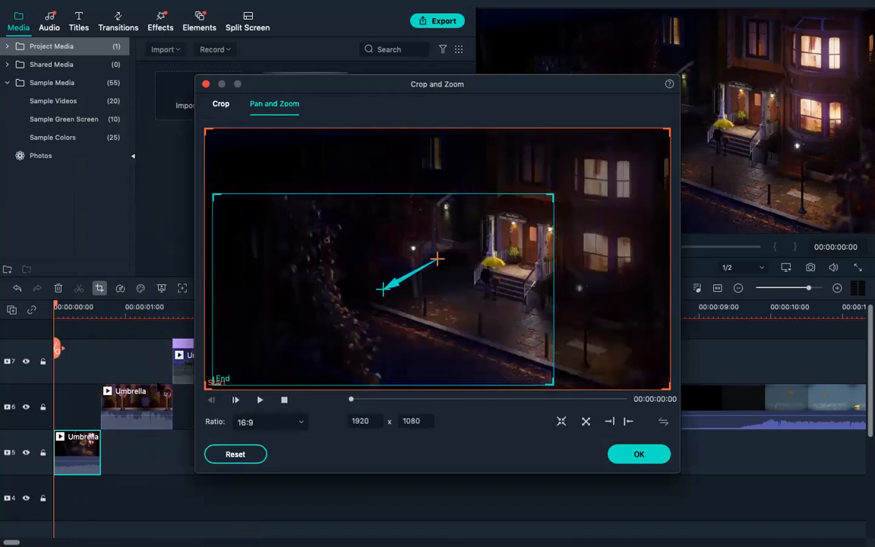
left_click_drag(553, 194, 659, 135)
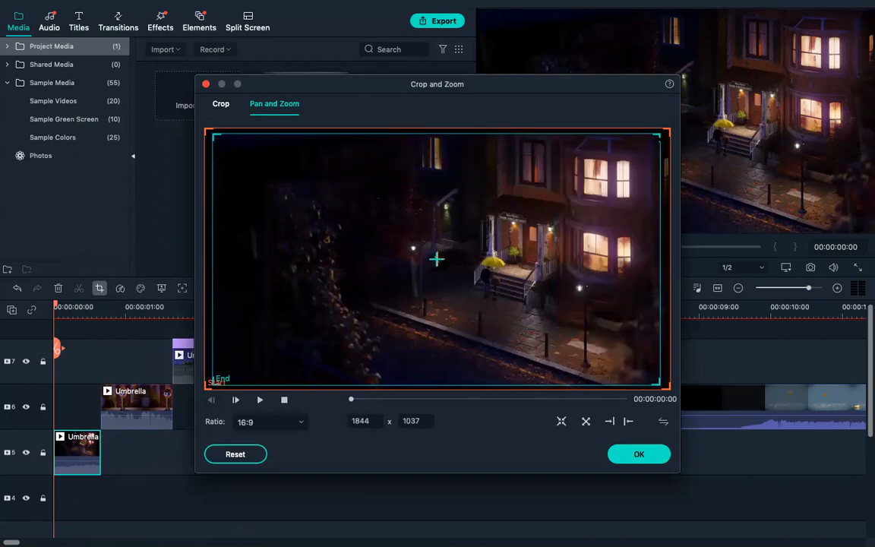
left_click(638, 456)
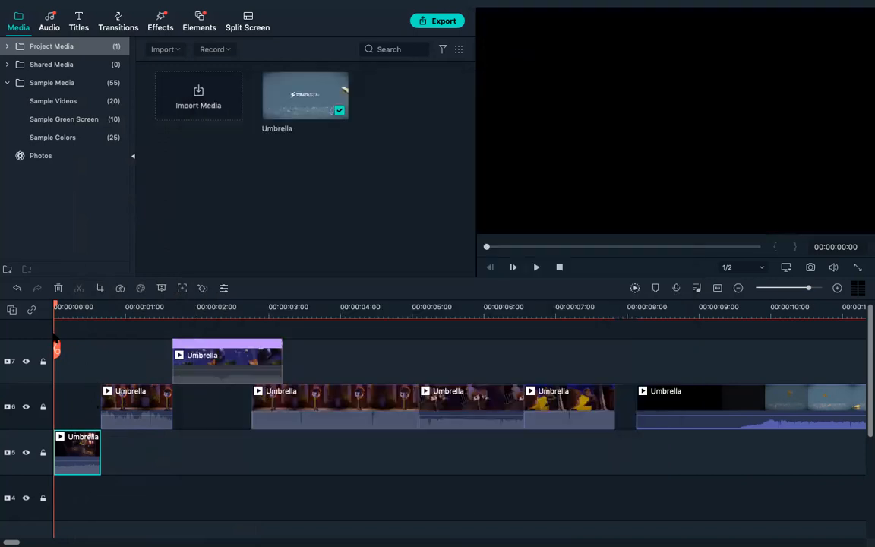
- Change the street shot's pan and zoom to a centred 1774 x 998 Start frame and a 1920 x 1080 End frame, and preview it
left_click_drag(56, 350, 25, 344)
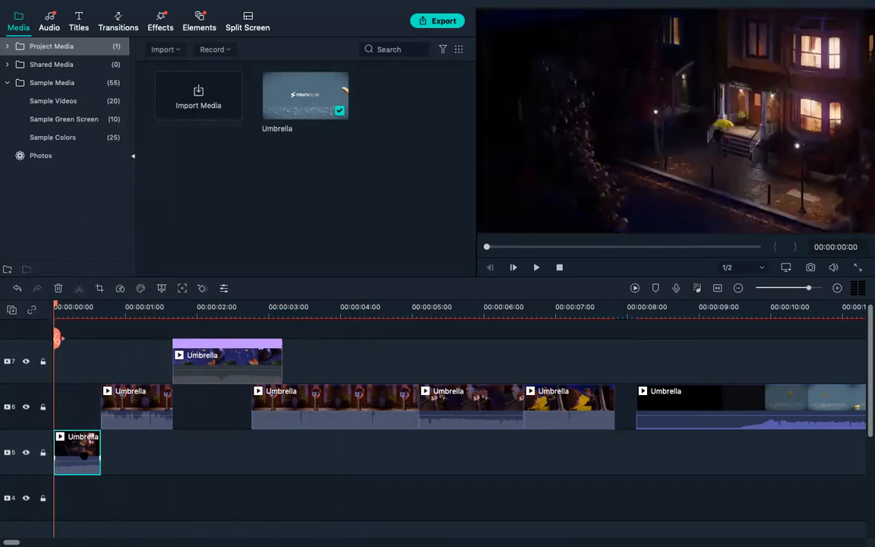
left_click(100, 288)
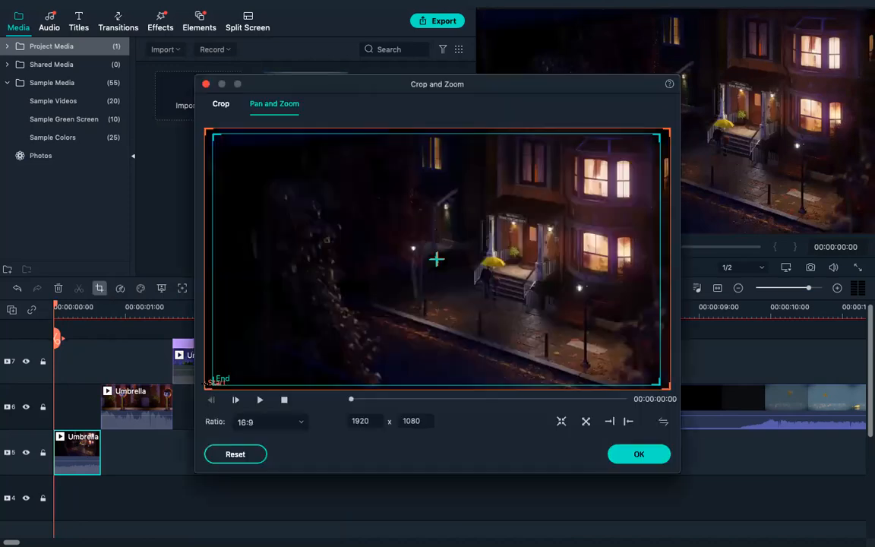
left_click_drag(205, 388, 240, 370)
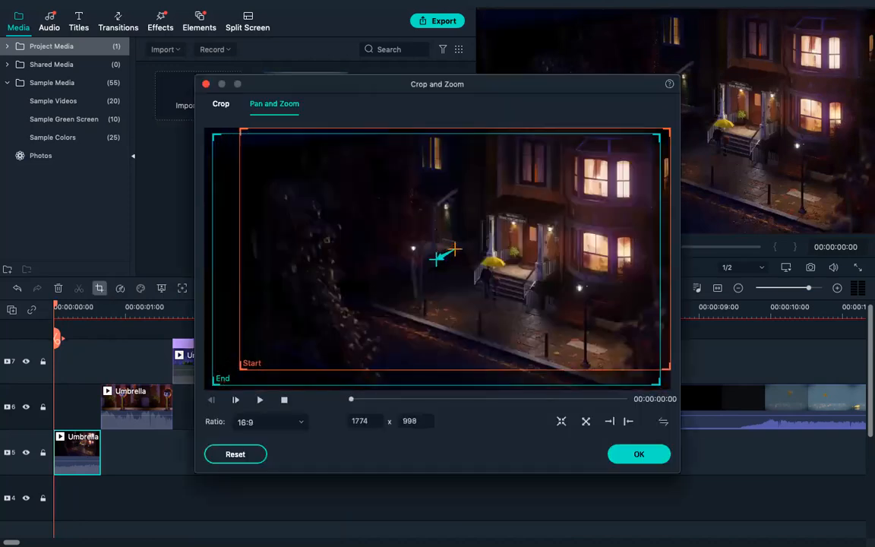
mouse_move(666, 129)
left_mouse_down()
mouse_move(632, 136)
mouse_move(647, 138)
left_mouse_up()
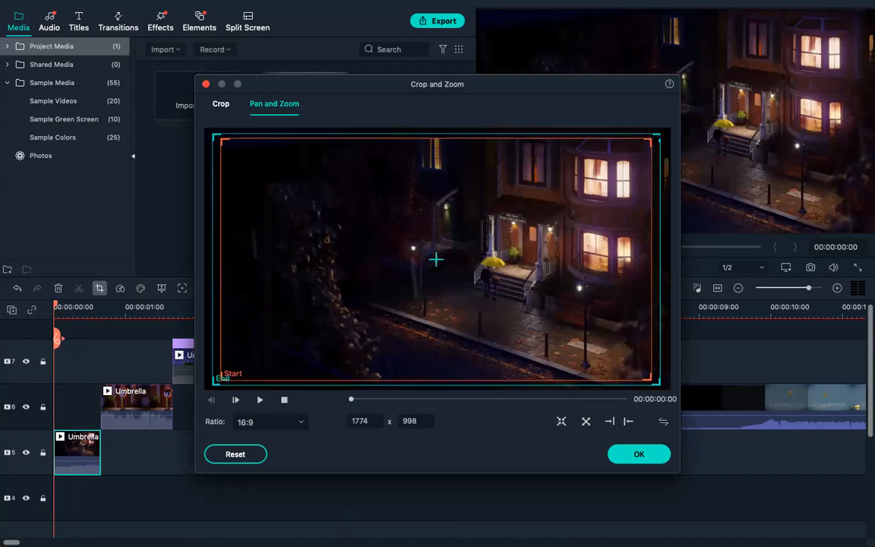
left_click_drag(659, 136, 675, 155)
left_click_drag(215, 381, 204, 390)
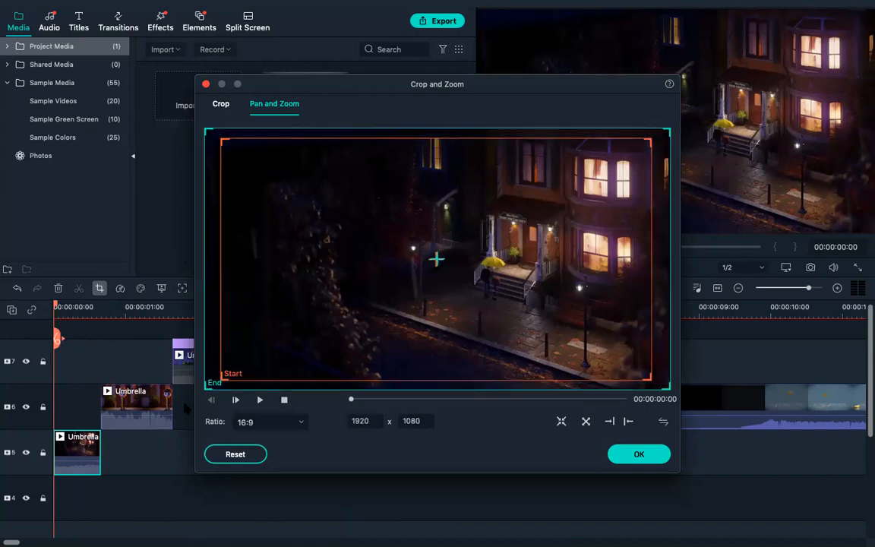
left_click(639, 454)
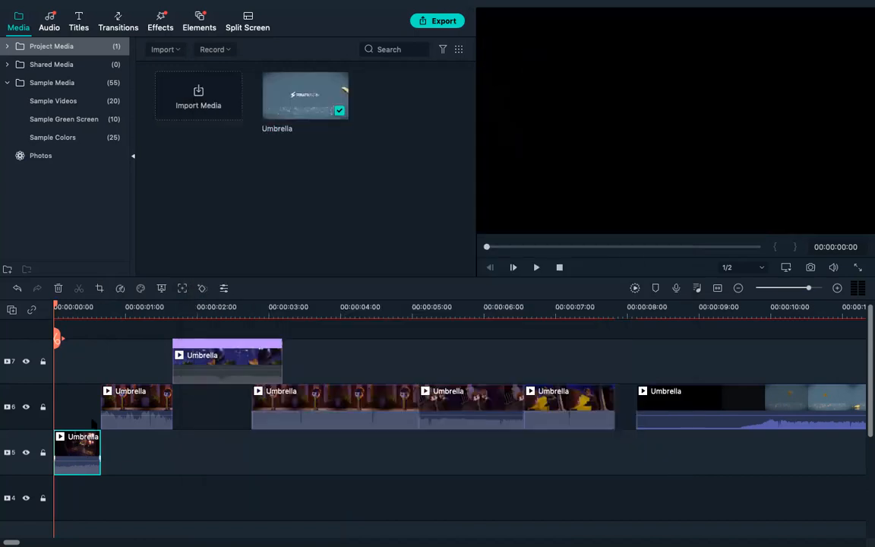
key("space")
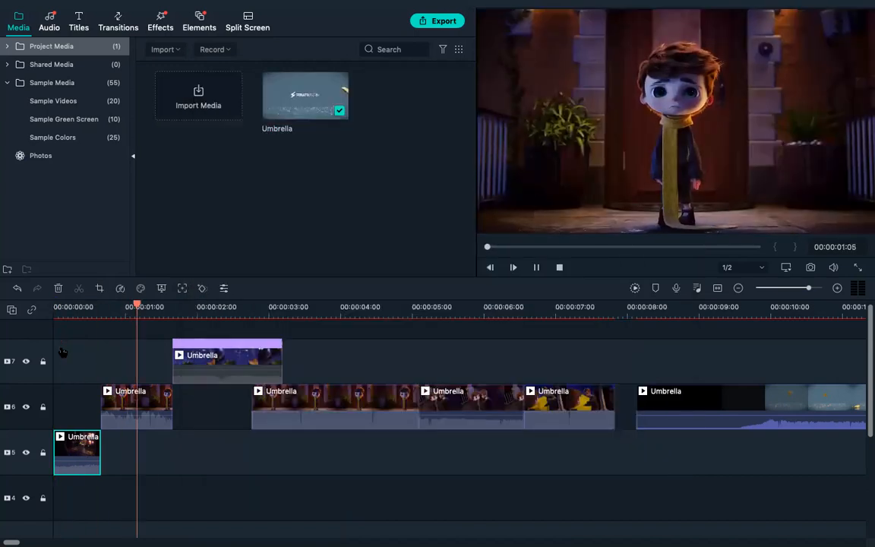
left_click(190, 336)
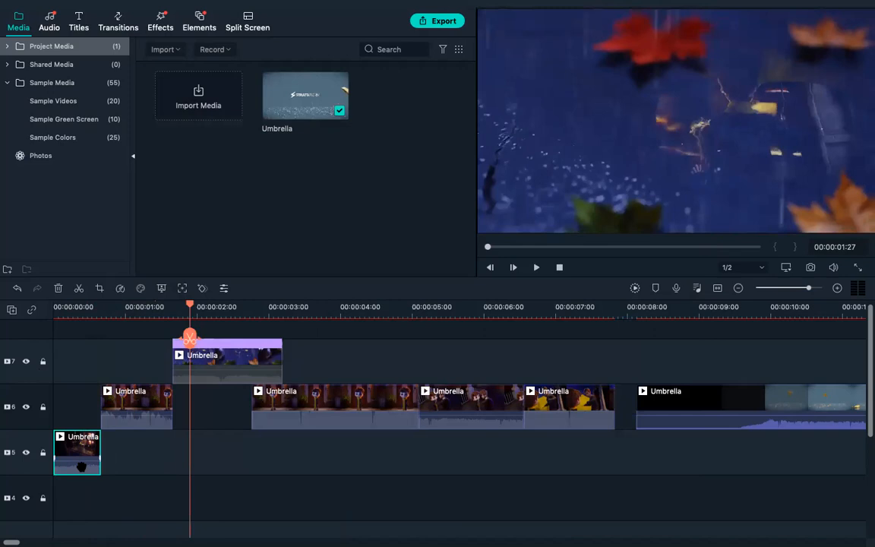
- Enlarge the street shot's Pan and Zoom Start frame to about 1876 x 1055 and apply it
left_click(99, 289)
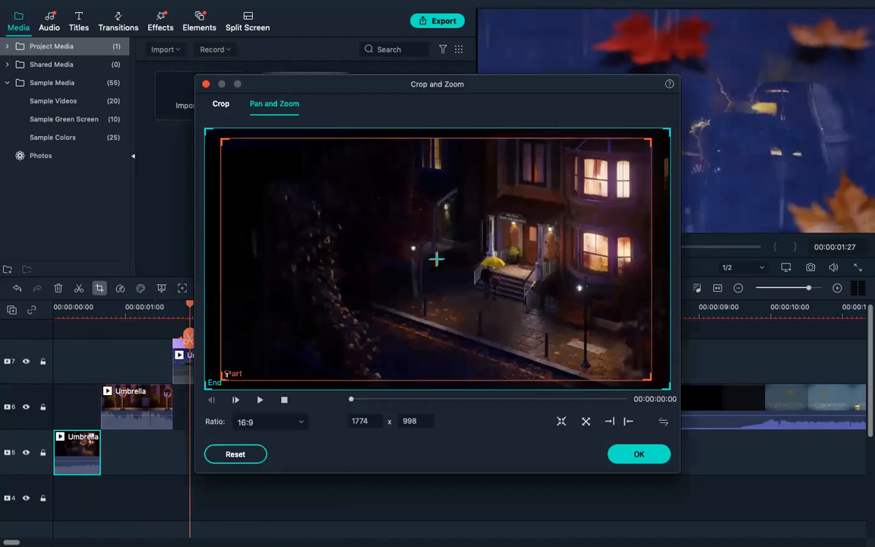
left_click_drag(222, 378, 210, 386)
left_click_drag(648, 140, 682, 129)
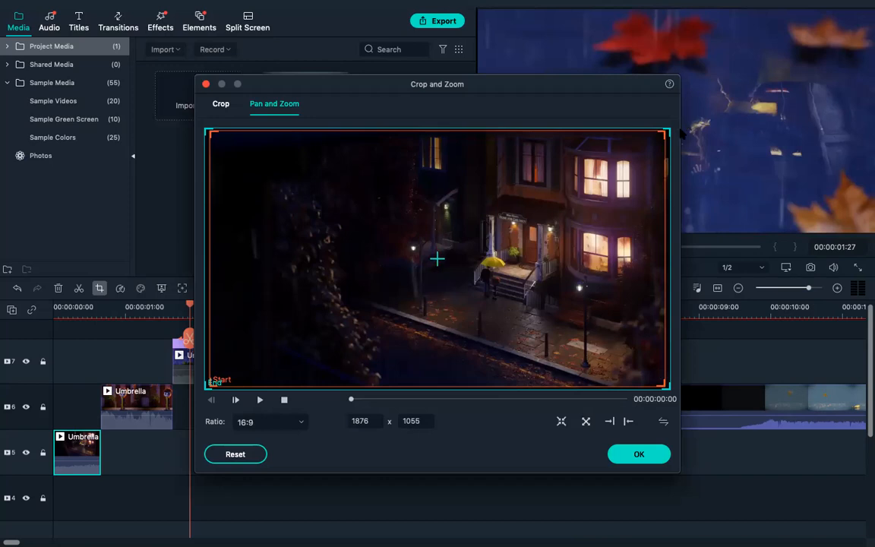
left_click(639, 454)
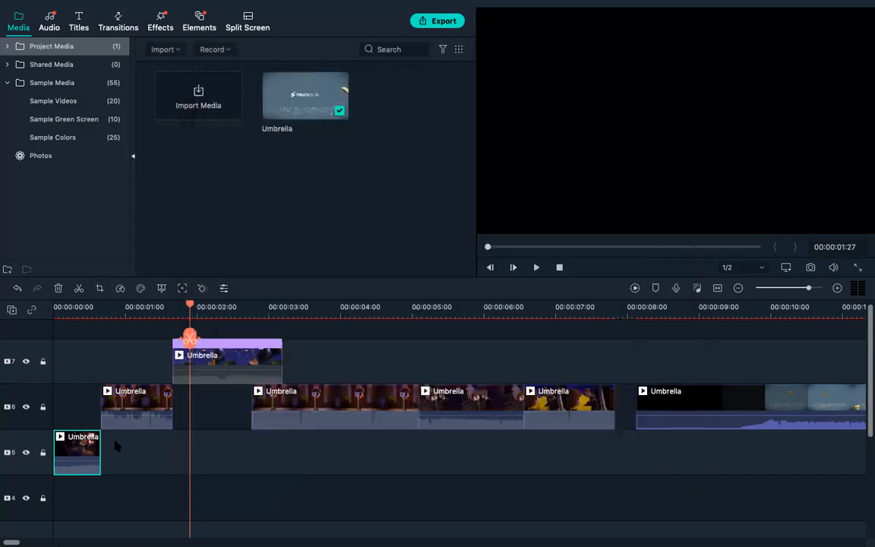
- Play the sequence from the start and park the playhead at the end of the yellow umbrella shot
left_click_drag(188, 335, 55, 335)
key("space")
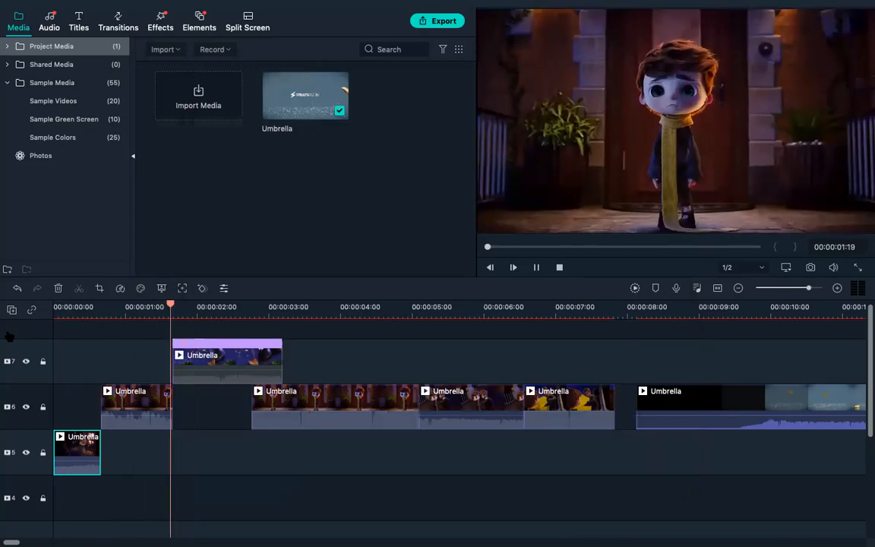
key("space")
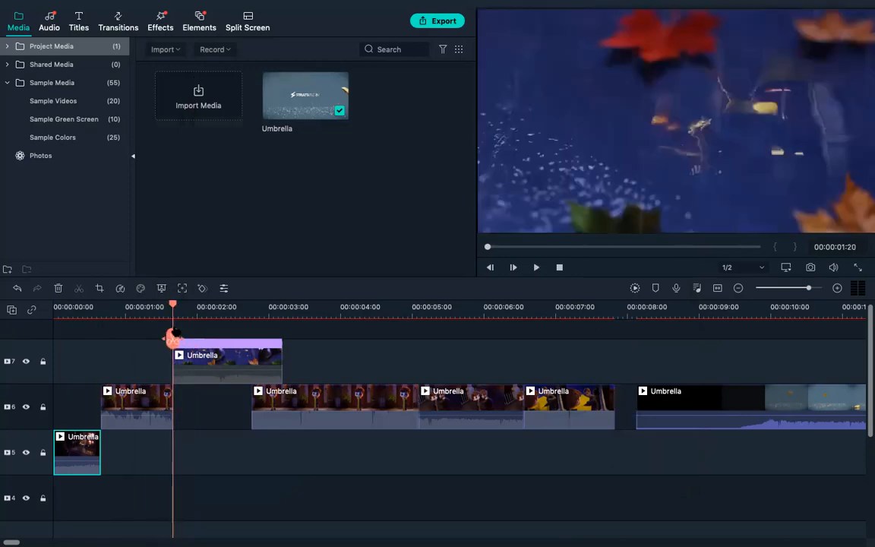
key("space")
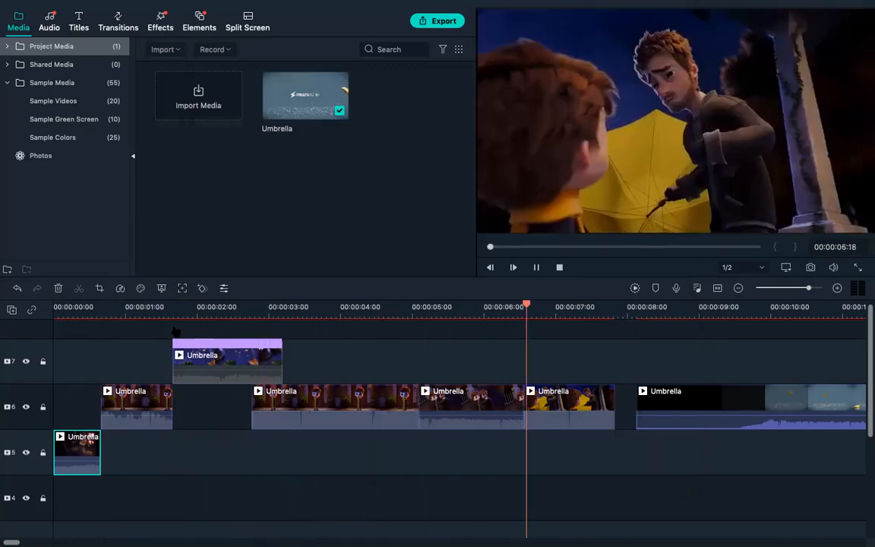
key("space")
scroll(500, 492, "right", 5)
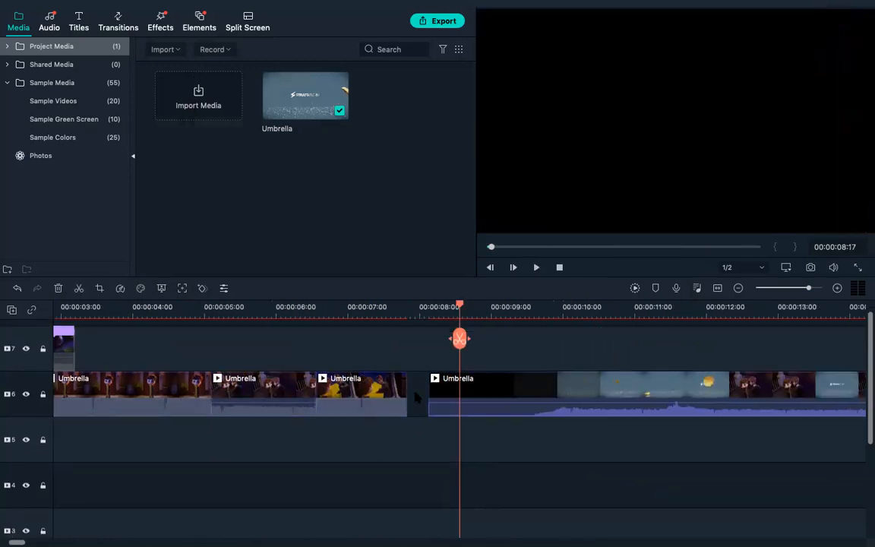
left_click_drag(459, 340, 406, 344)
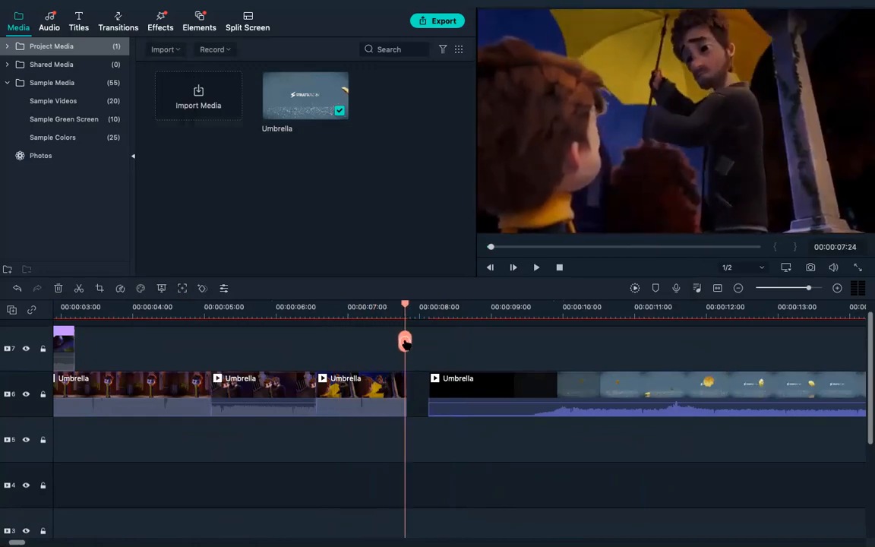
- Look through the remaining Umbrella footage on track 6 and play the shot of the boy at the rainy window
scroll(575, 383, "right", 5)
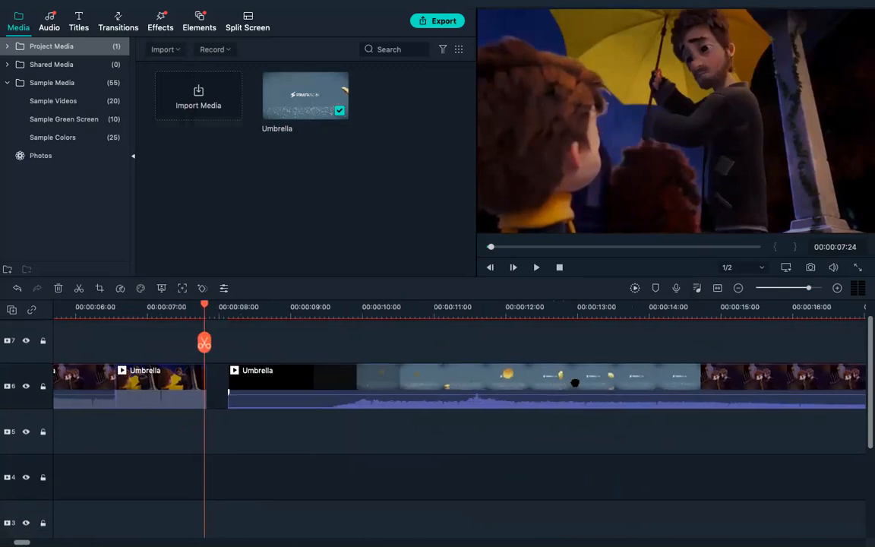
scroll(575, 382, "right", 5)
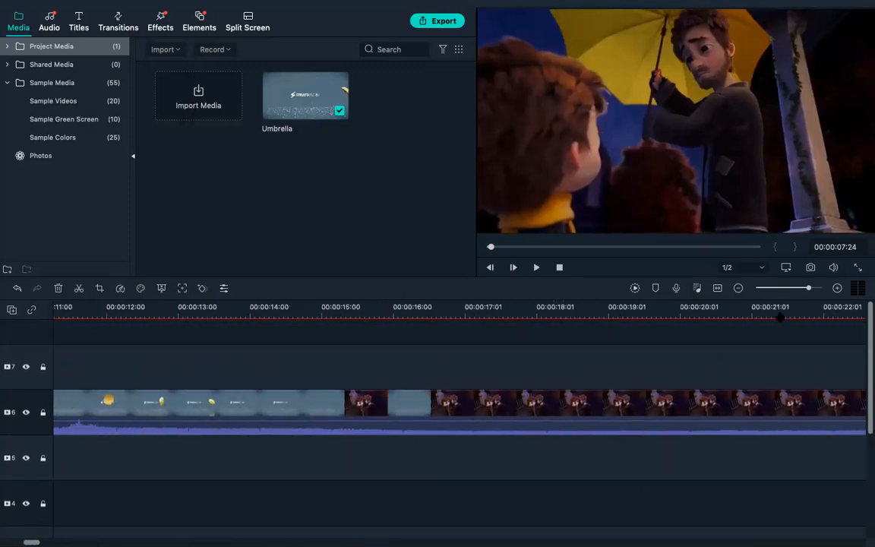
scroll(479, 320, "down", 5)
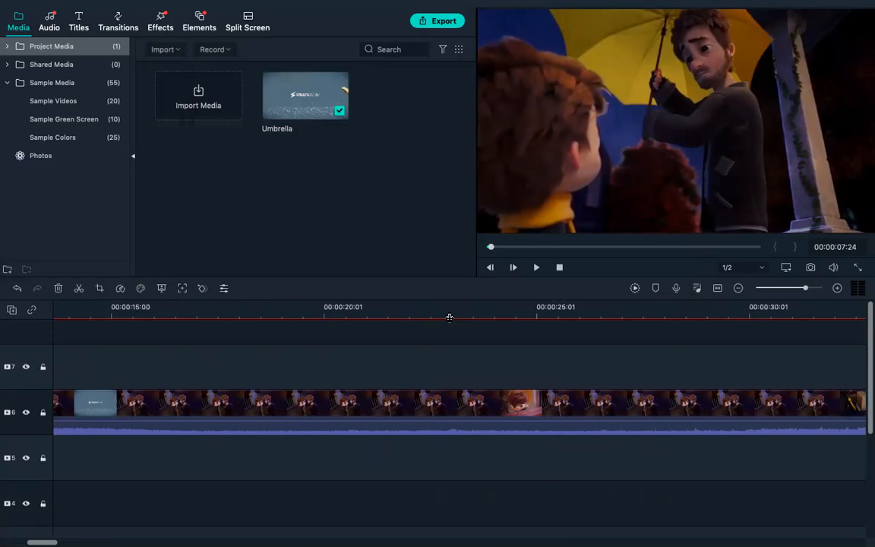
left_click(463, 314)
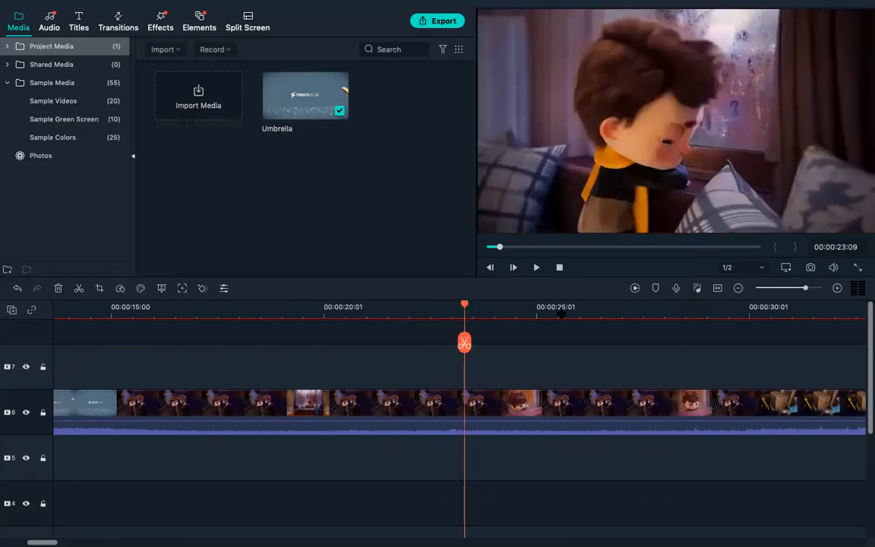
left_click(561, 313)
key("space")
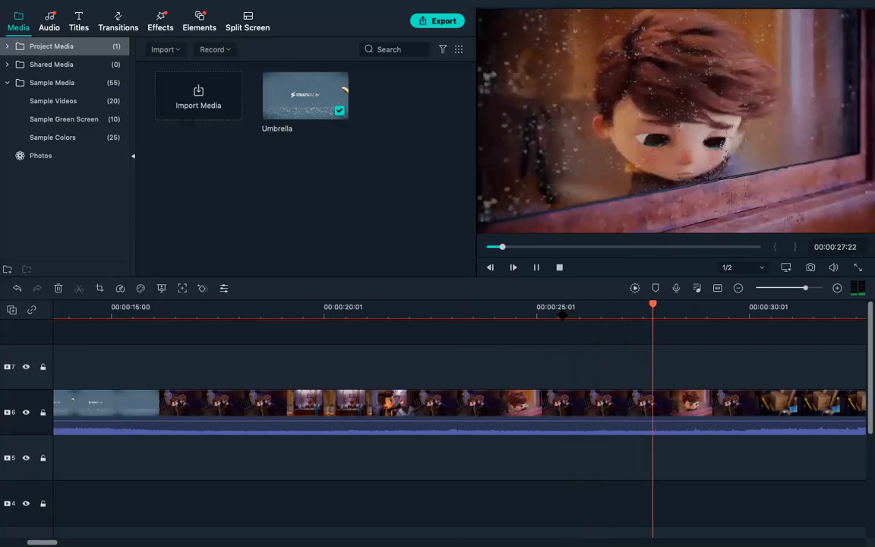
key("space")
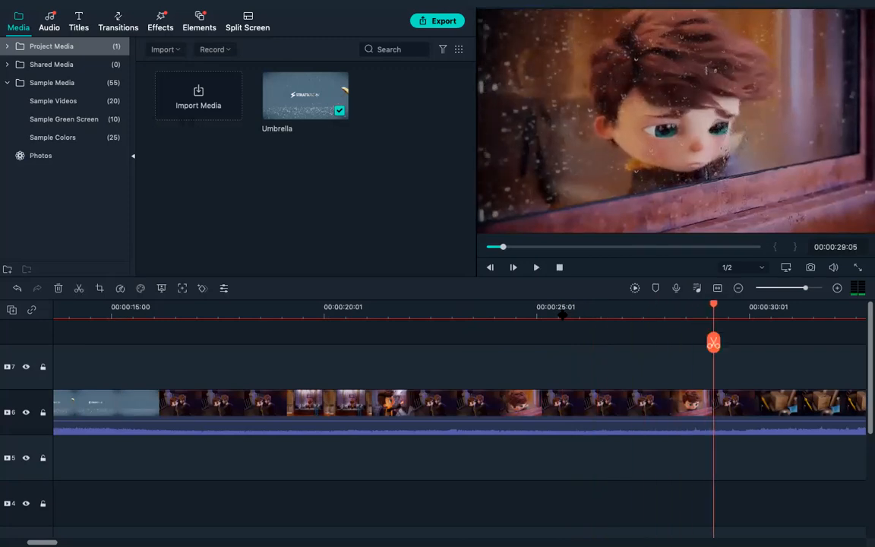
- Play the toy box and driving woman shots and move the playhead back to 00:00:30:00 at the toy box shot
scroll(456, 418, "right", 3)
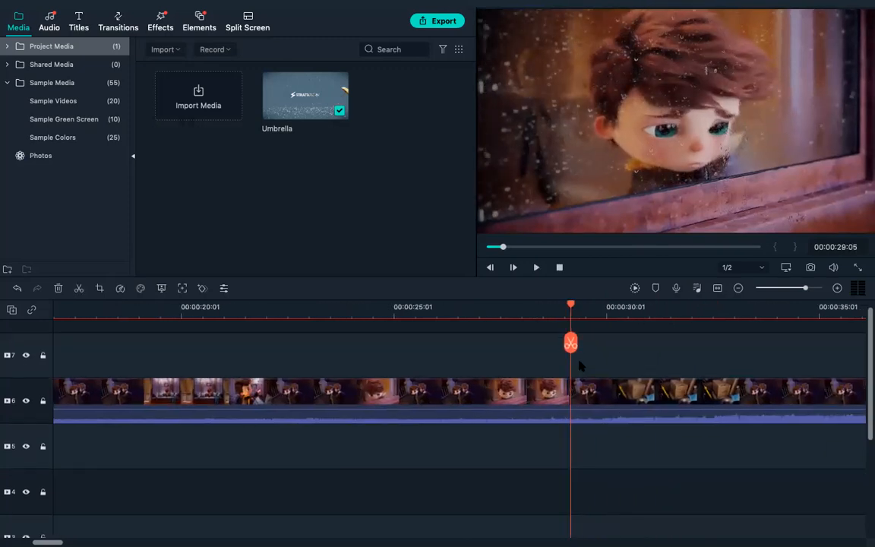
key("space")
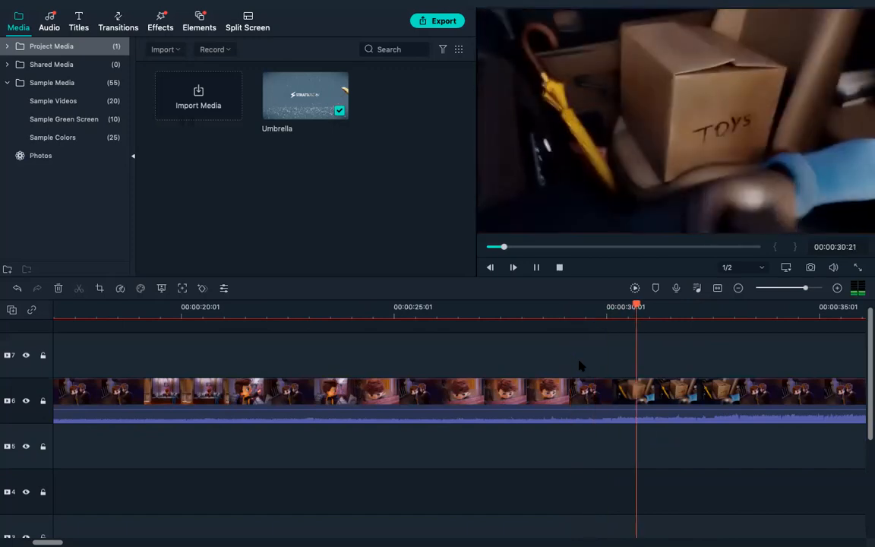
key("space")
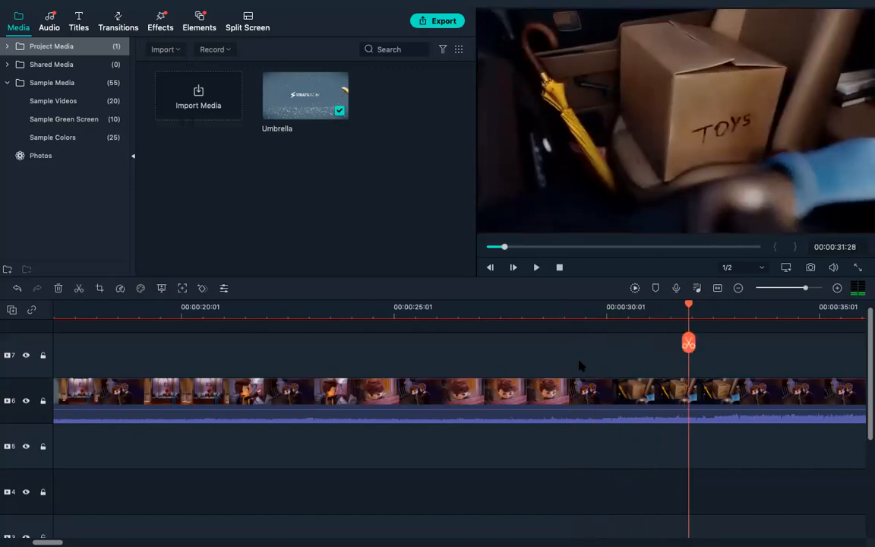
key("space")
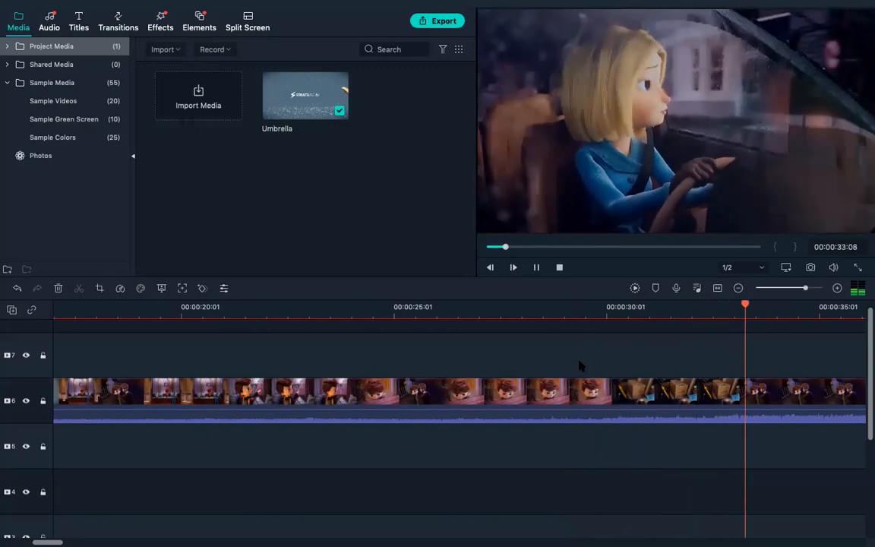
left_click_drag(748, 340, 606, 334)
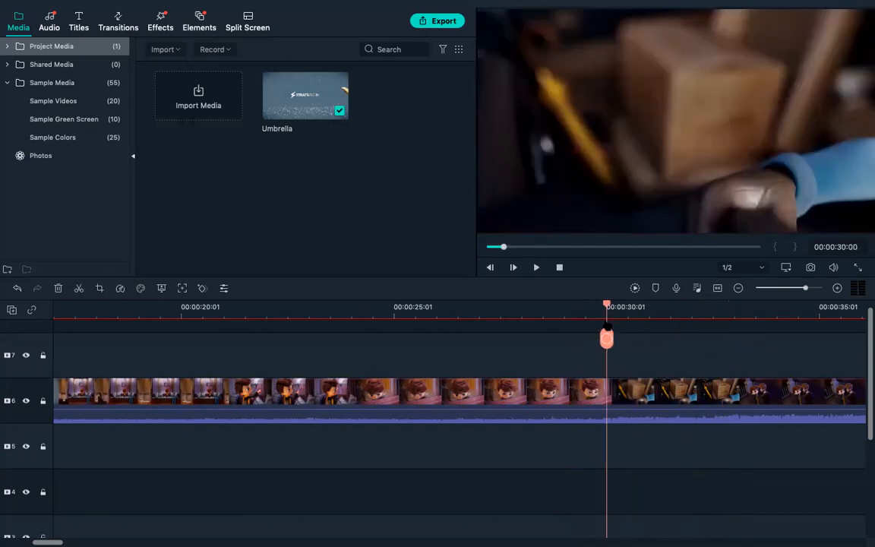
- Isolate a piece of the toy box shot ending at 00:00:32:03 with two splits and move it down to track 4
key("space")
key("space")
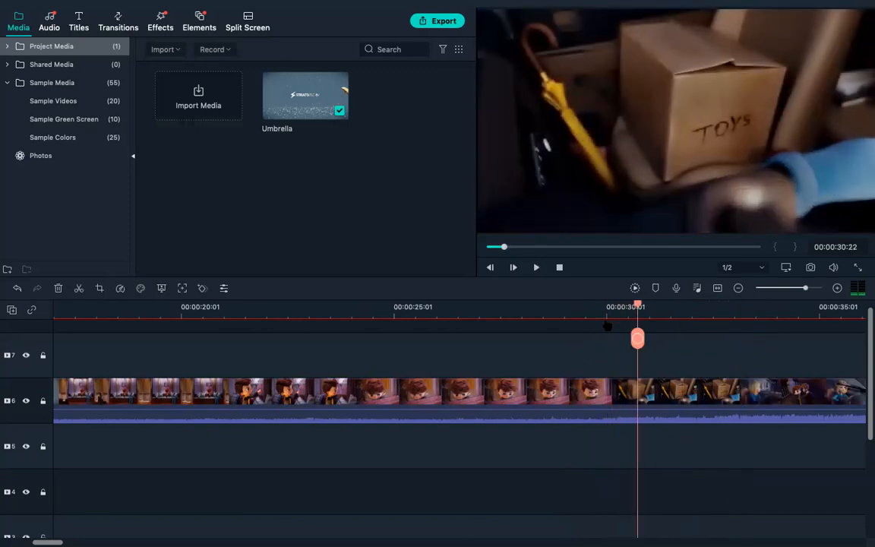
left_click(651, 335)
key("space")
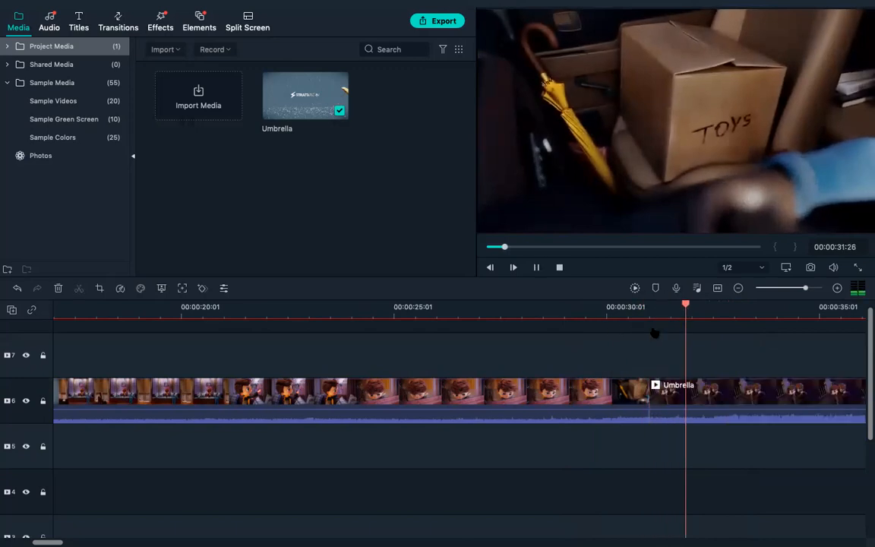
key("space")
left_click(695, 338)
left_click(665, 422)
left_click_drag(664, 424, 665, 486)
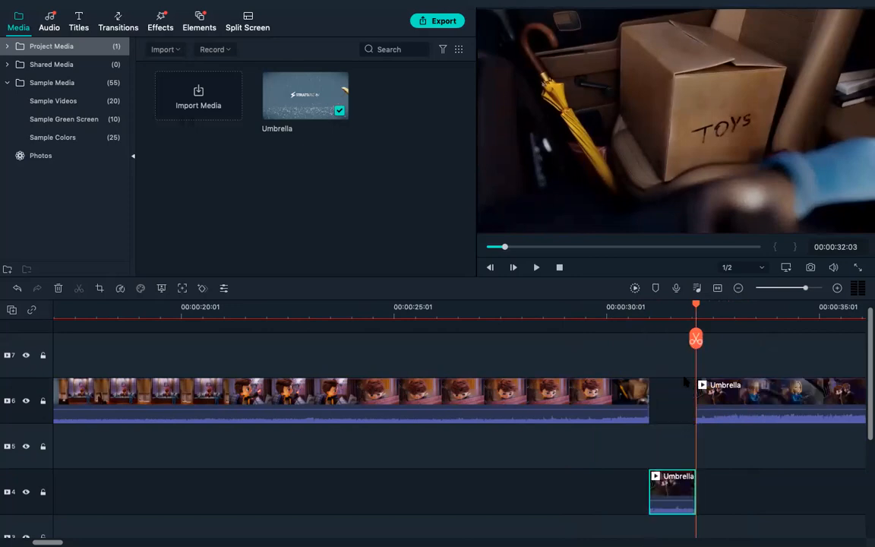
- Play the driving woman shot and look further along track 6 for the next usable shot
key("space")
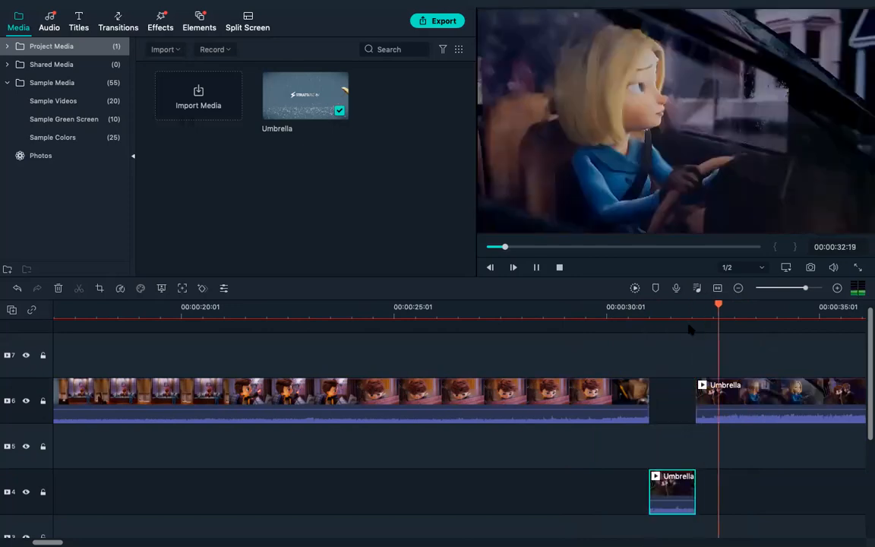
key("space")
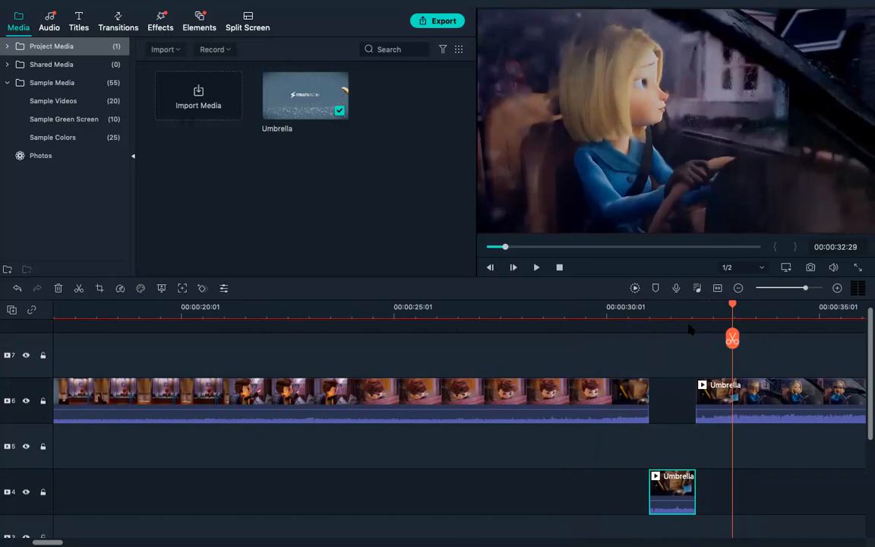
scroll(479, 389, "up", 1)
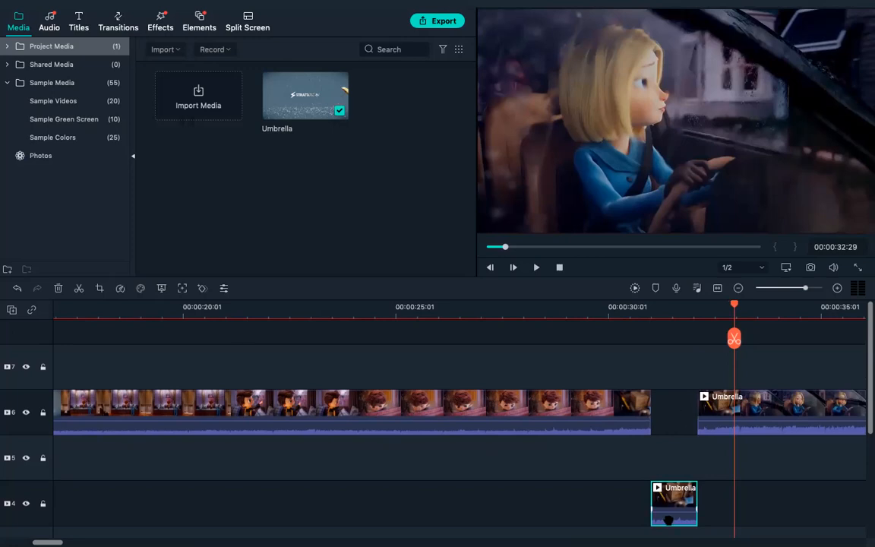
scroll(669, 521, "right", 3)
scroll(669, 520, "right", 3)
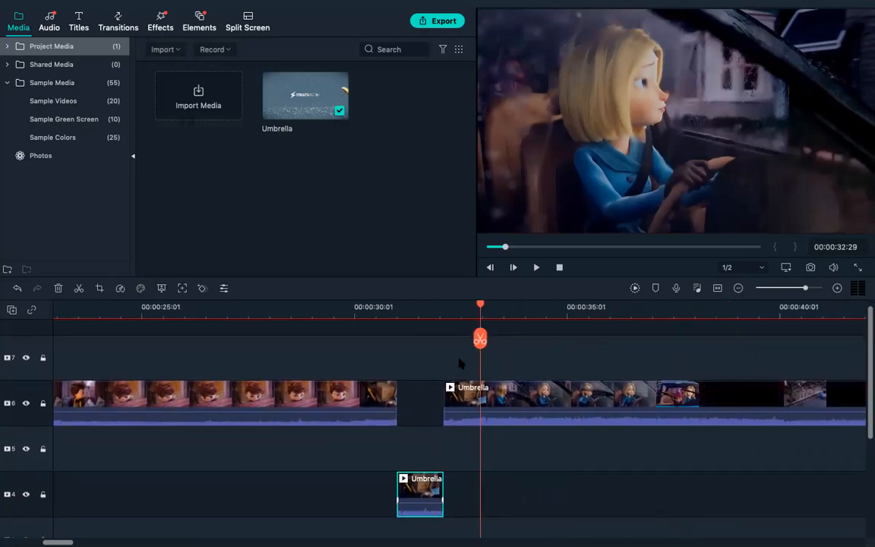
key("space")
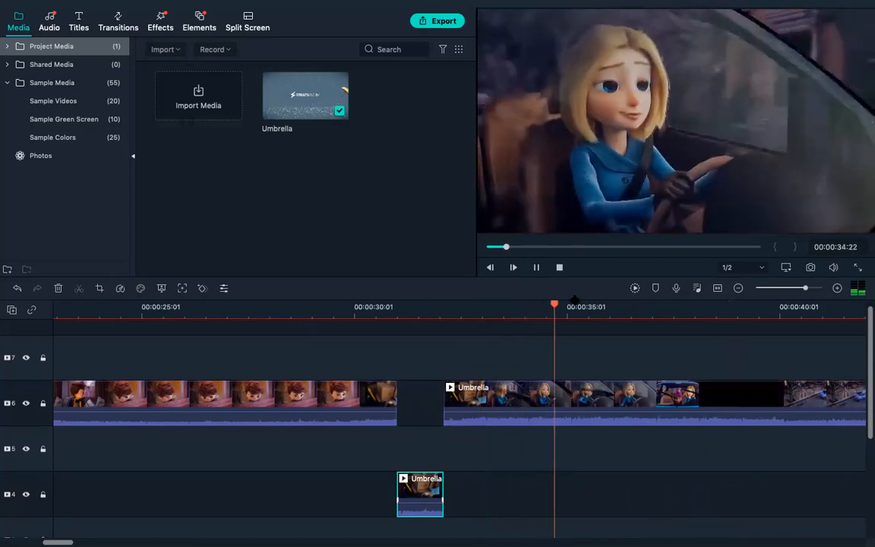
left_click(675, 316)
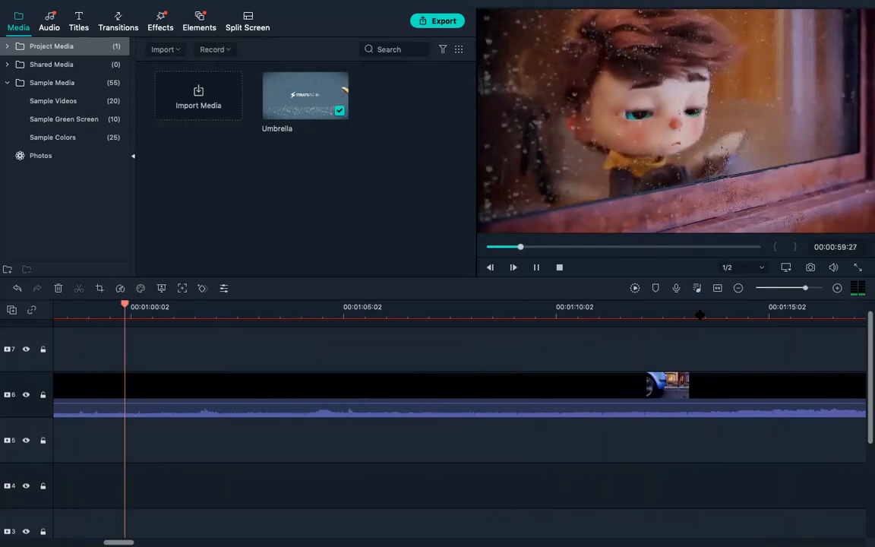
- Split the Umbrella footage at 00:01:01:00, where the woman holds the yellow umbrella out of the blue car
key("space")
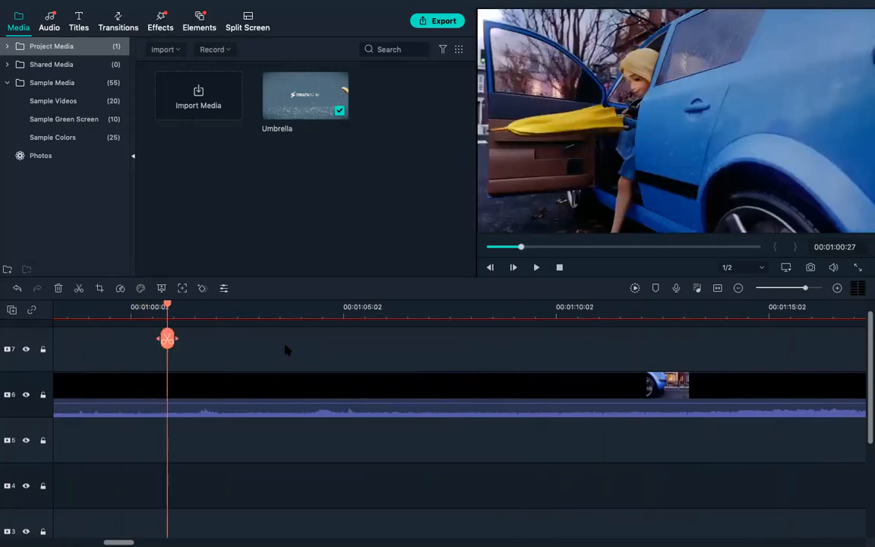
left_click_drag(168, 344, 171, 342)
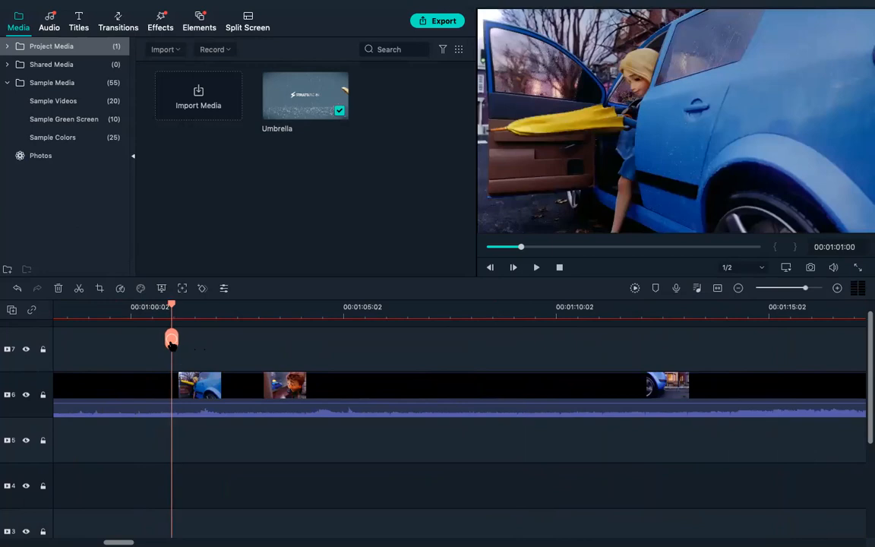
left_click(171, 343)
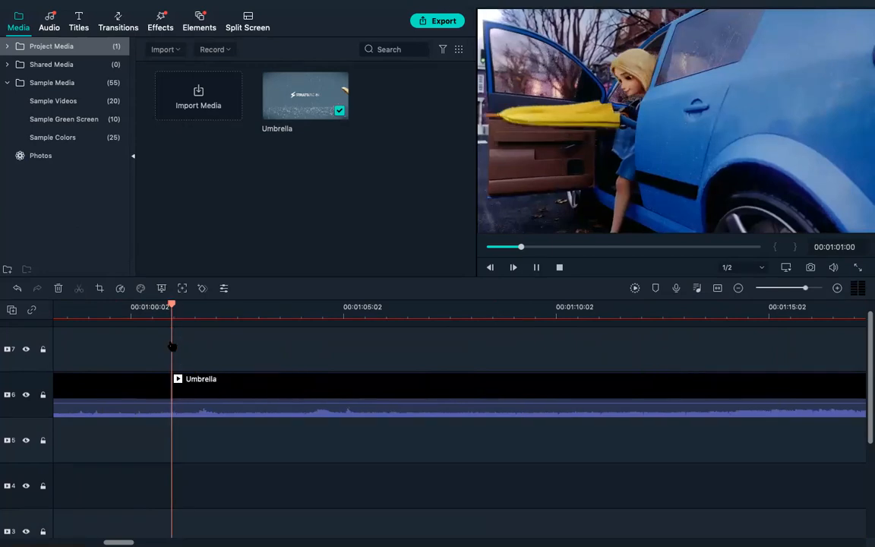
- Split the Umbrella footage at 00:01:06:10, at the end of the boy's window shot, and play the car shot after it
key("space")
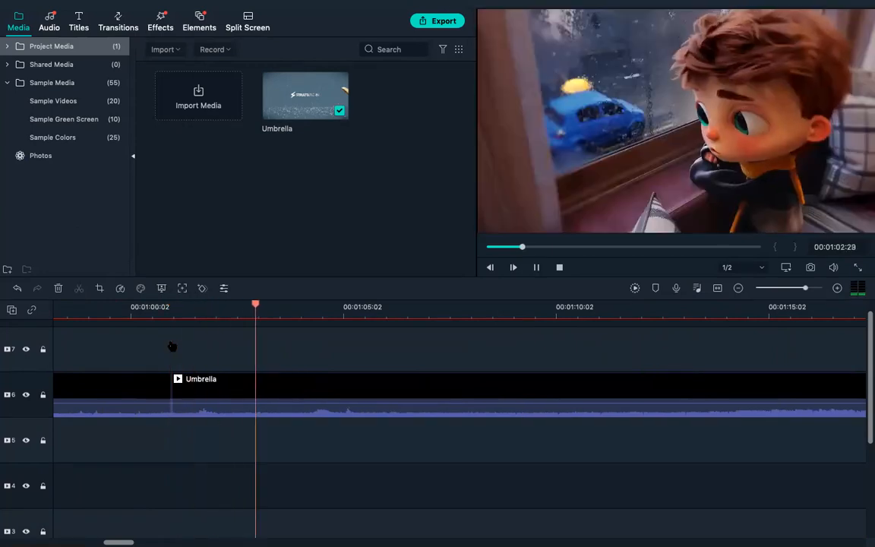
key("space")
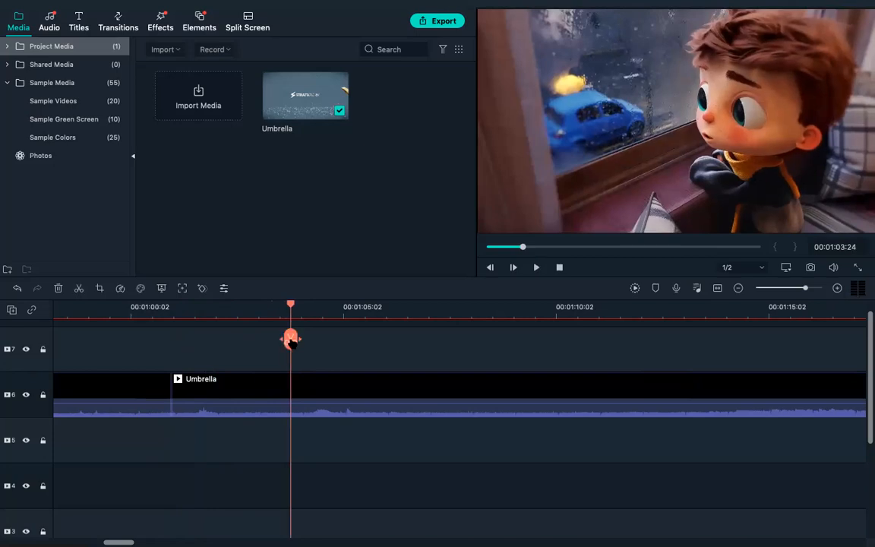
left_click_drag(291, 340, 399, 339)
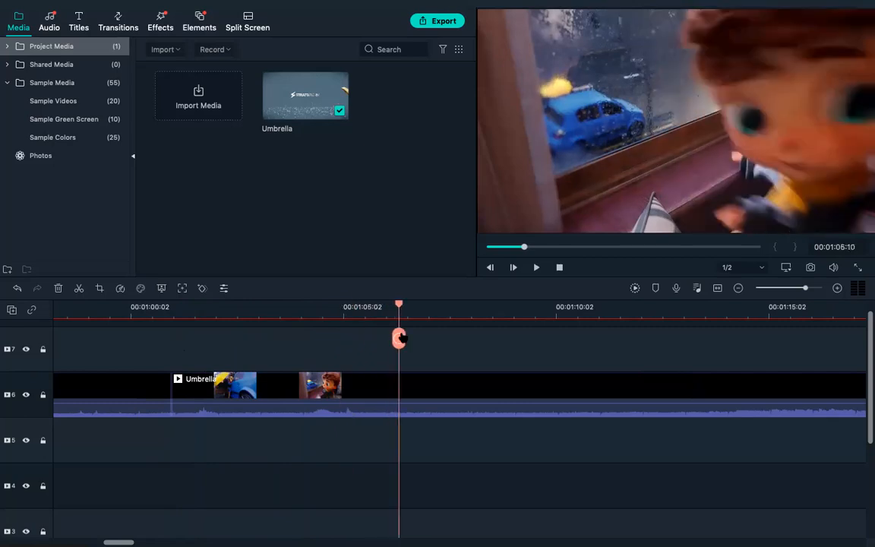
left_click(399, 338)
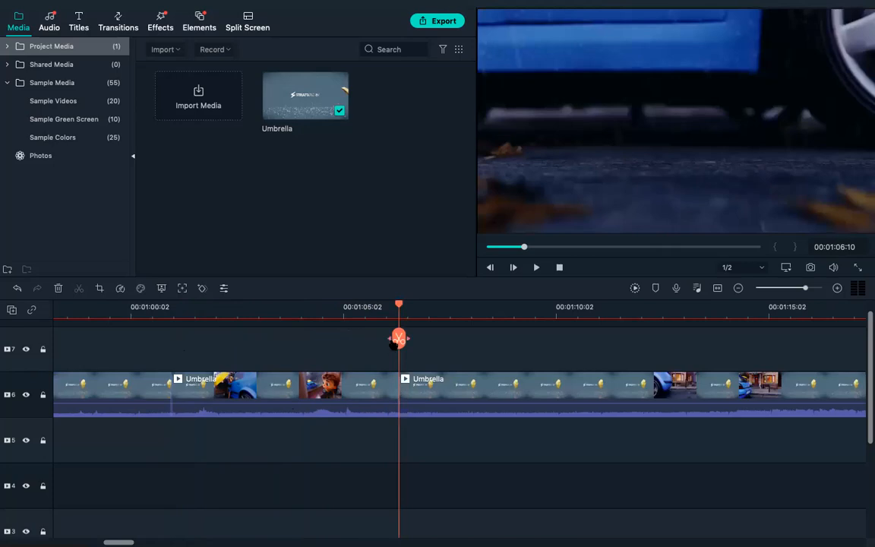
key("space")
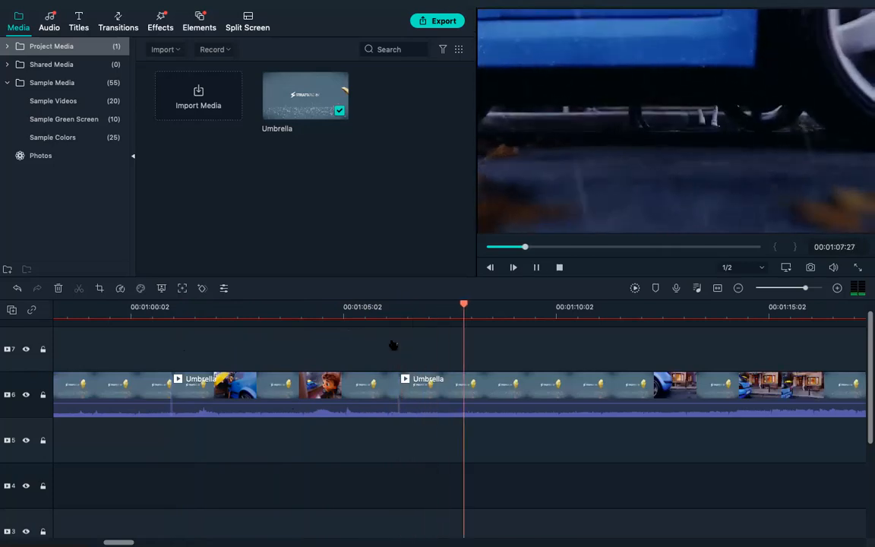
key("space")
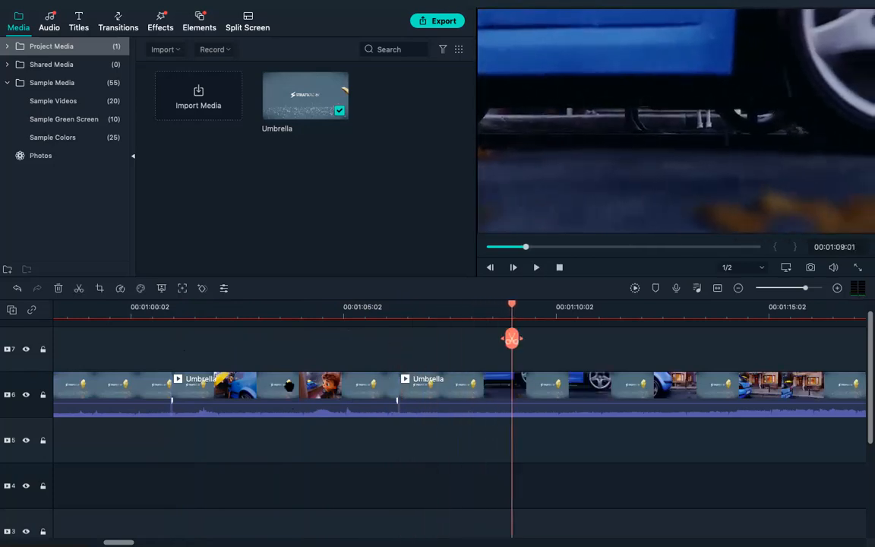
- Delete the track 6 footage directly before the isolated car and window piece and all the footage after it
left_click(169, 400)
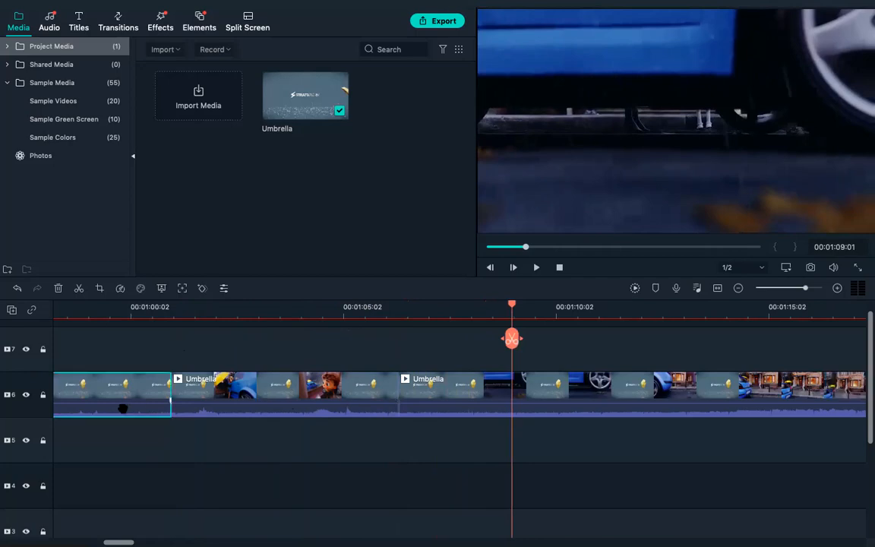
key("Delete")
scroll(302, 385, "left", 10)
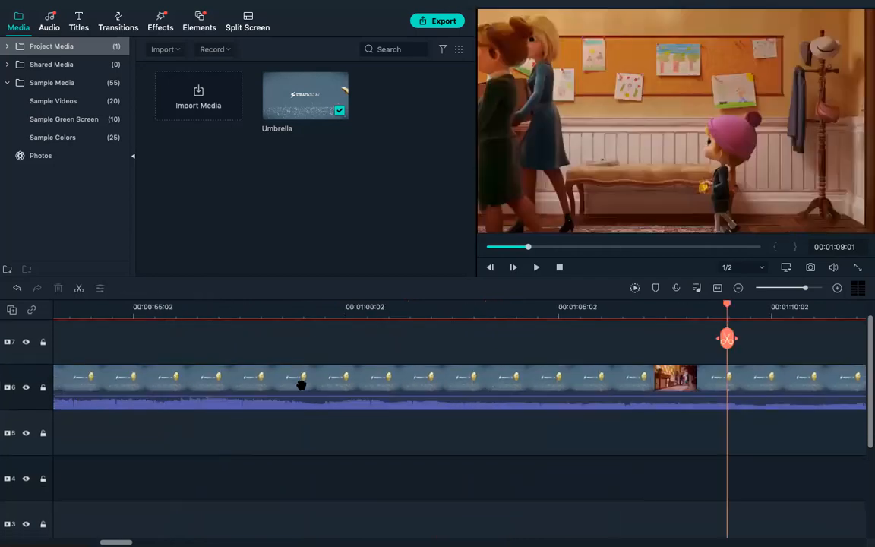
scroll(302, 385, "left", 5)
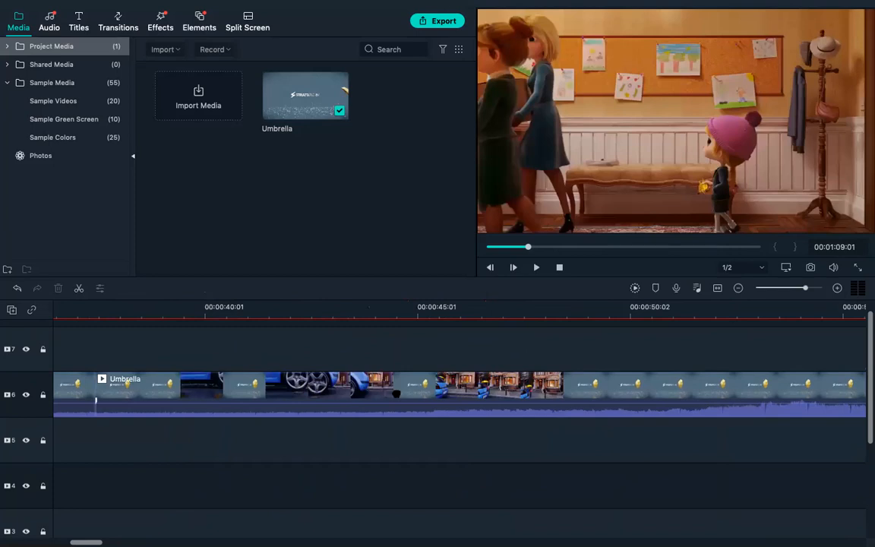
left_click(395, 394)
key("Delete")
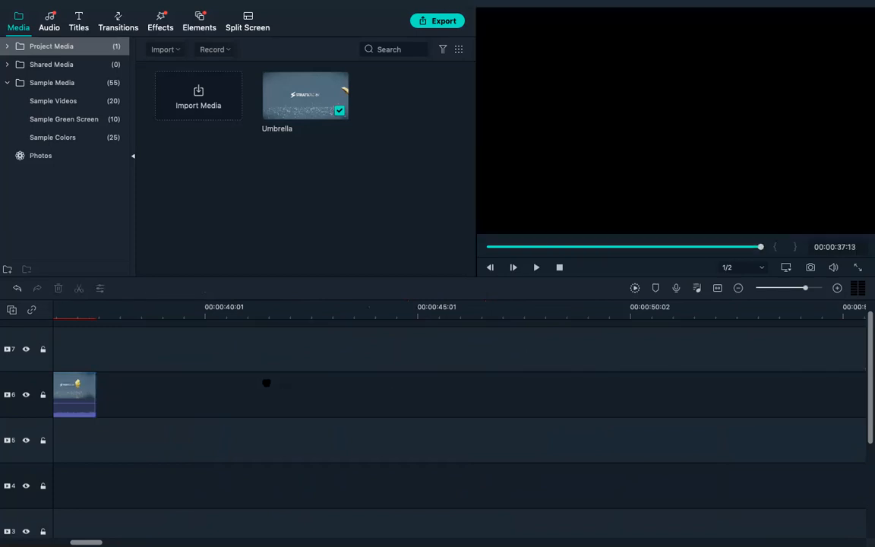
- Delete the leftover boy-at-the-window footage on track 6 that sits before the toy box shot
scroll(266, 382, "left", 5)
scroll(267, 378, "left", 5)
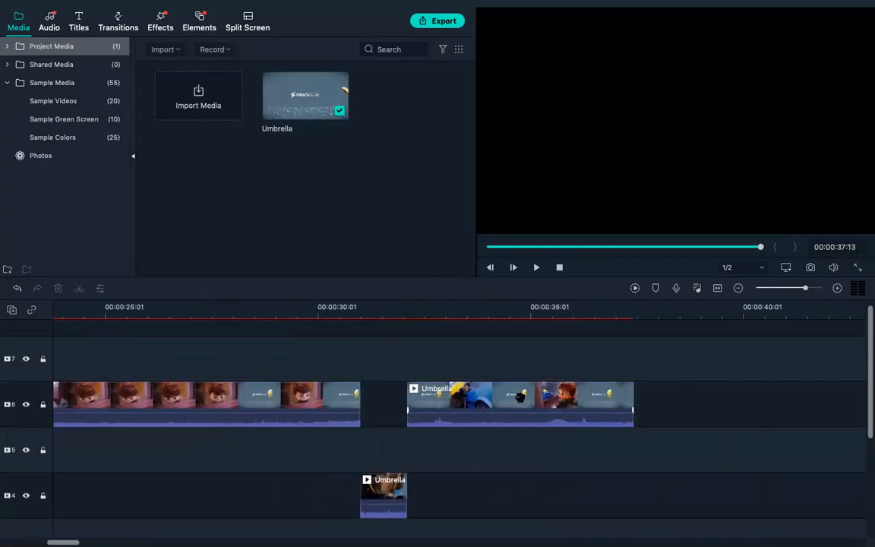
scroll(520, 397, "left", 5)
left_click(234, 389)
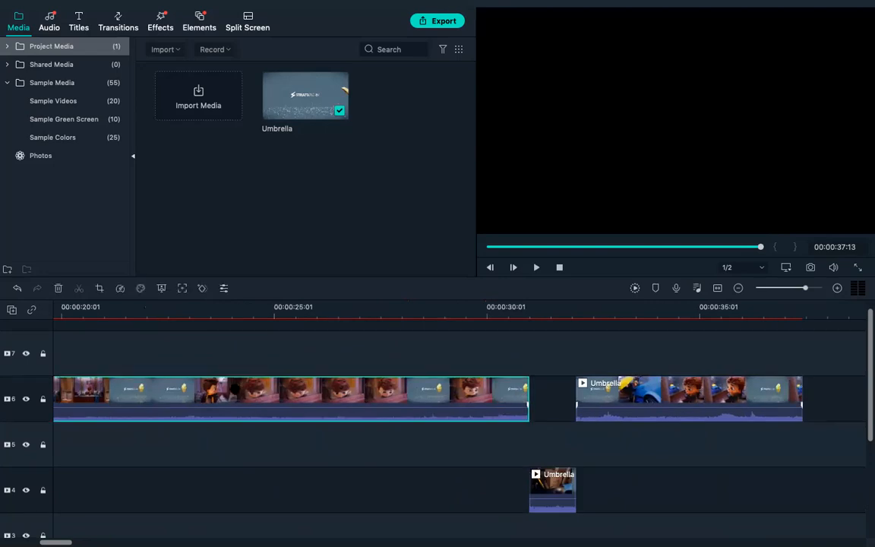
key("Delete")
- Move the toy box clip further along track 4 and butt the car and window clip against the yellow umbrella shot
scroll(370, 372, "left", 10)
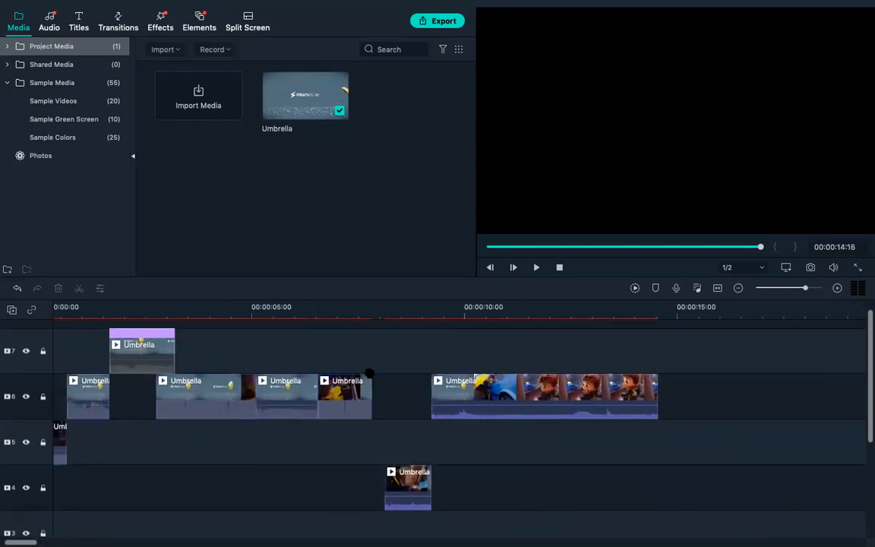
left_click_drag(410, 486, 565, 484)
left_click_drag(447, 392, 393, 391)
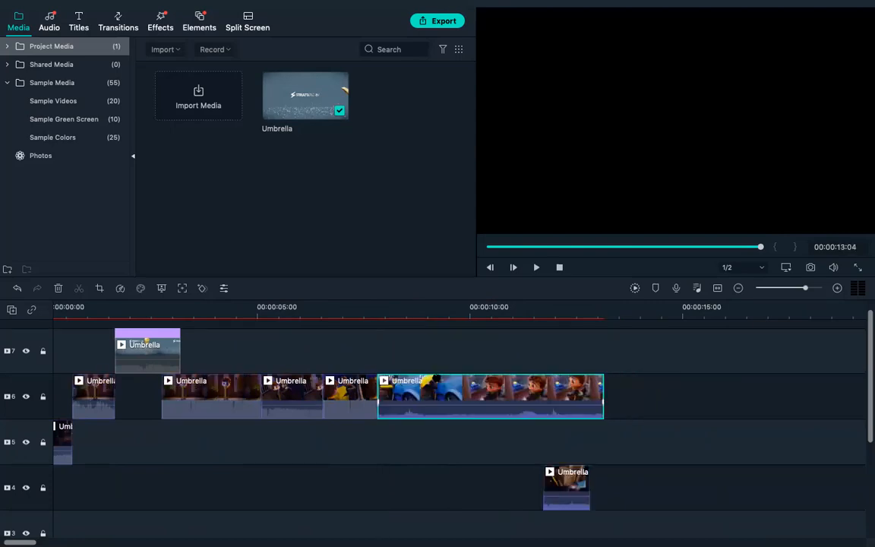
- Play the new join, split the yellow umbrella shot at 00:00:07:12 and ripple delete its tail
left_click(346, 315)
key("space")
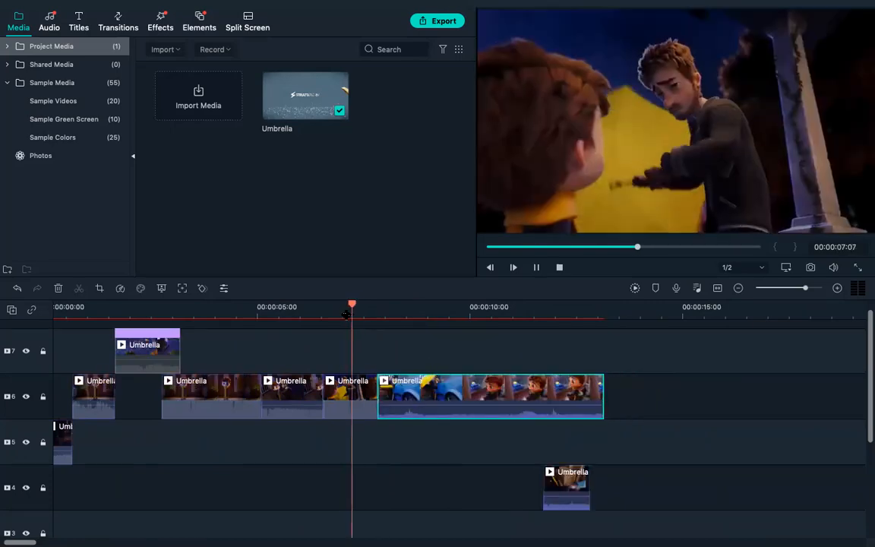
key("space")
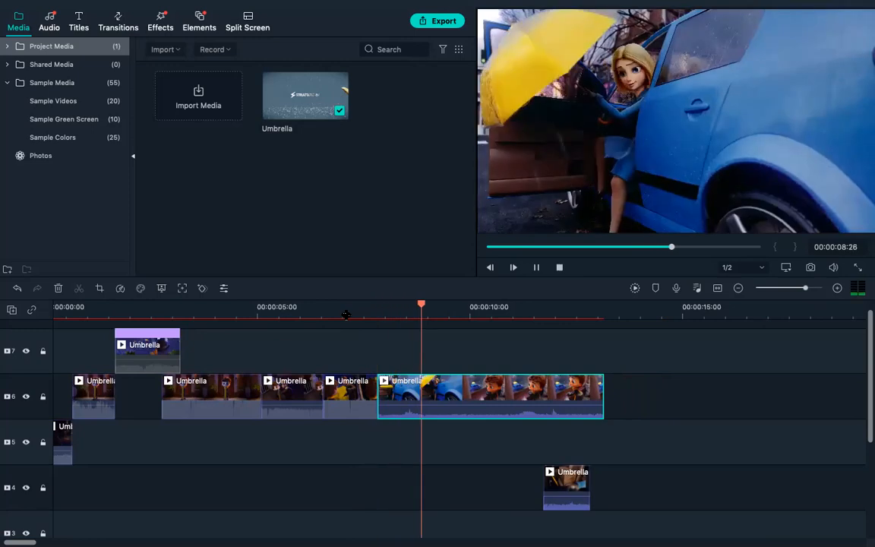
left_click_drag(424, 338, 361, 340)
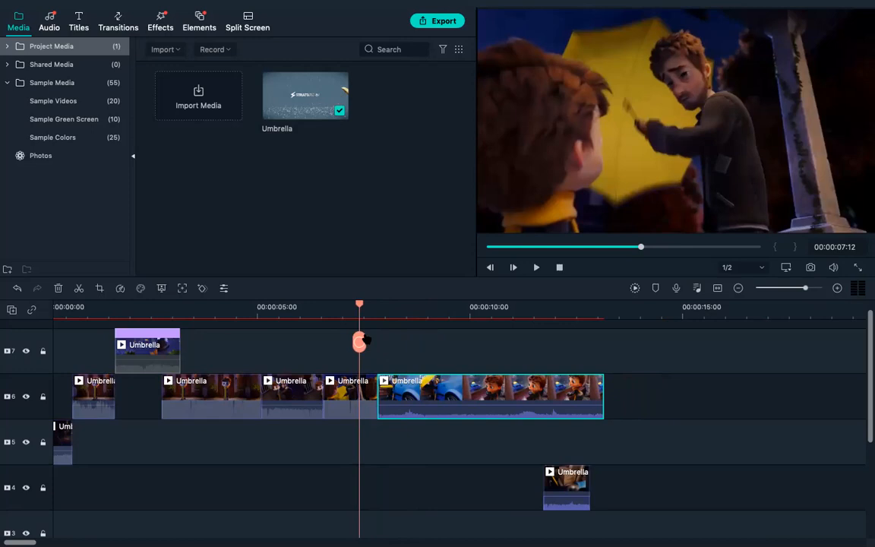
left_click(363, 339)
left_click(367, 391)
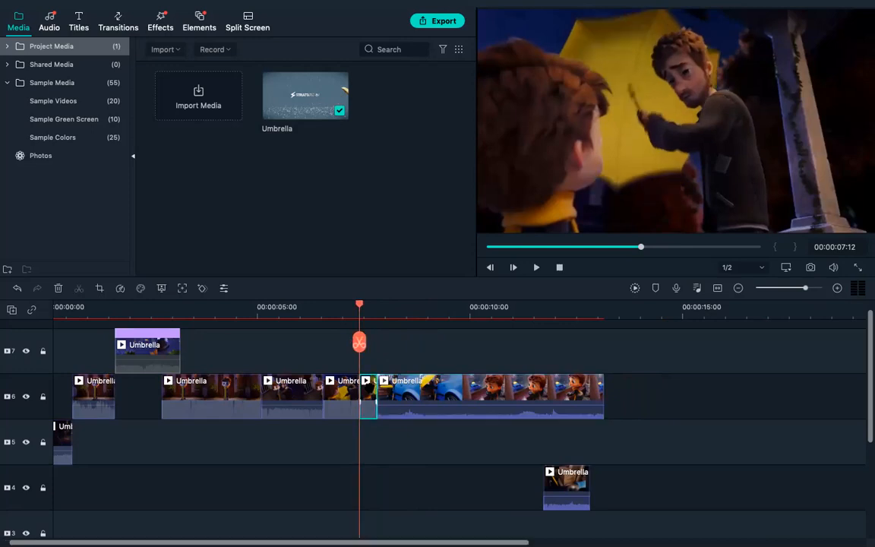
key("shift+Delete")
- Split the car clip at 00:00:08:05 and ripple delete its opening part
left_click_drag(360, 344, 391, 349)
left_click(391, 349)
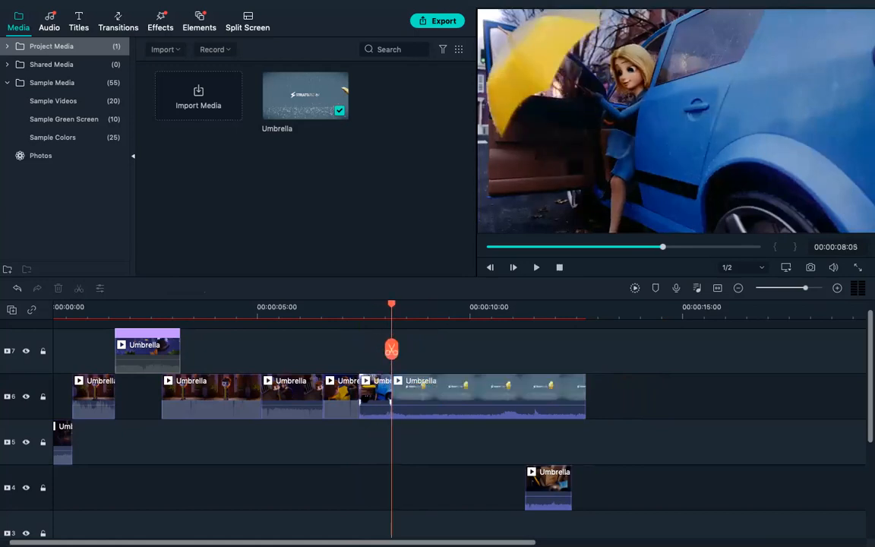
left_click(372, 395)
key("shift+Delete")
- Replay the cut from the yellow umbrella shot to the car shot twice to check its timing
left_click_drag(391, 350, 344, 348)
key("space")
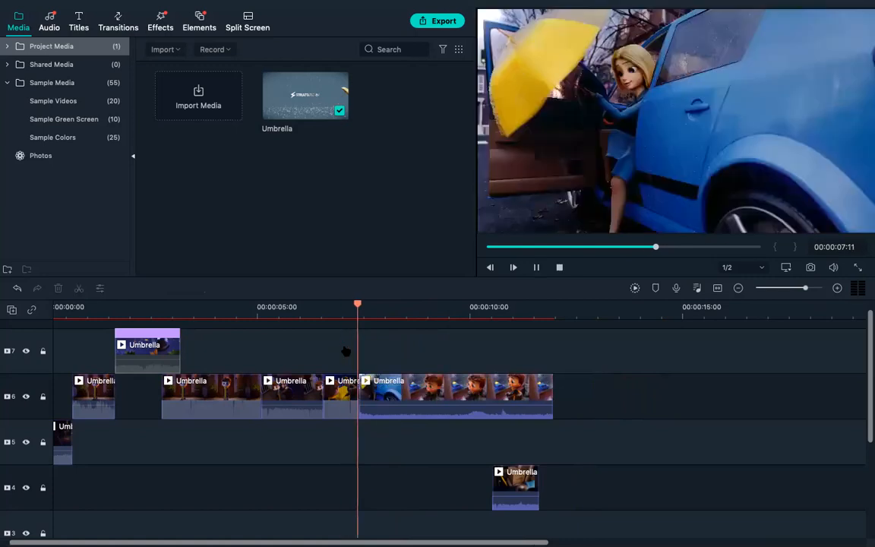
left_click_drag(411, 347, 320, 349)
key("space")
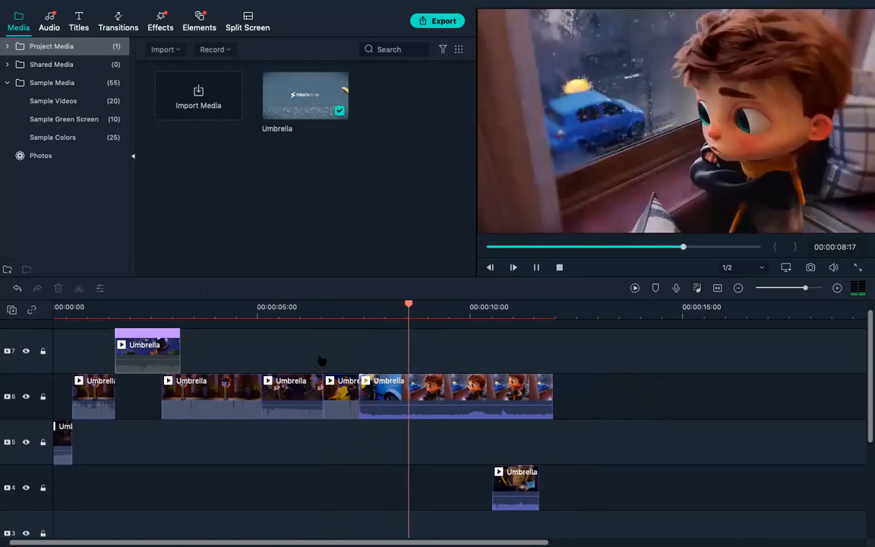
key("space")
- Trim a few more frames off the end of the yellow umbrella shot and play the cut into the car shot
left_click(341, 393)
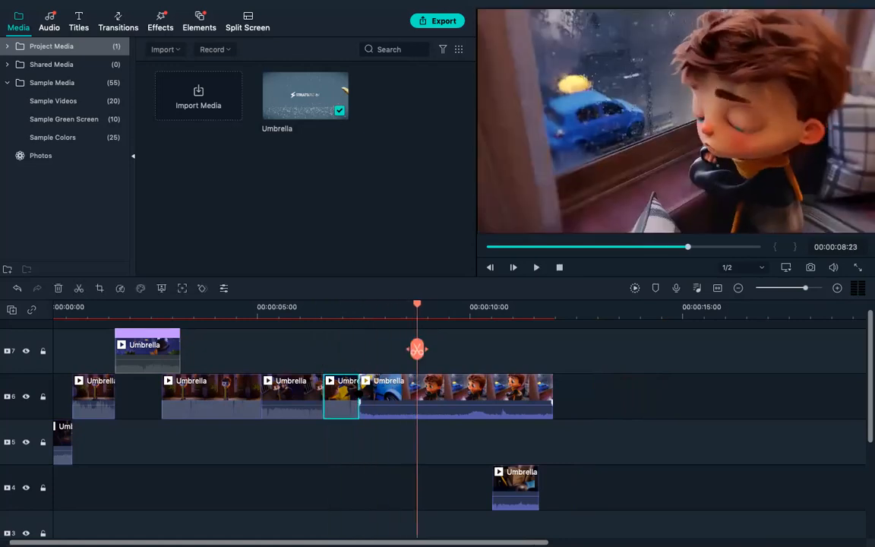
left_click_drag(358, 395, 351, 393)
left_click_drag(377, 311, 335, 355)
key("space")
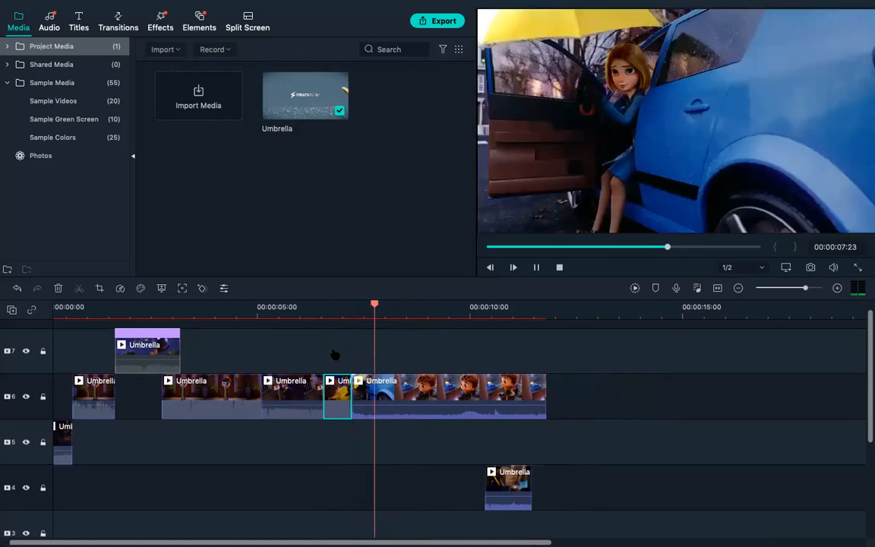
- Replay the cut from the yellow umbrella shot at 00:00:06:23 through the car shot into the window shot
key("space")
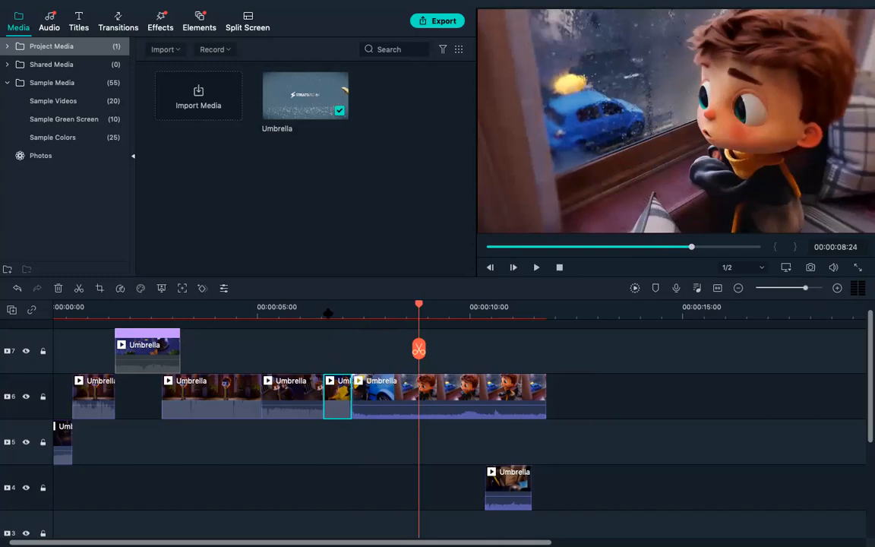
scroll(371, 317, "up", 5)
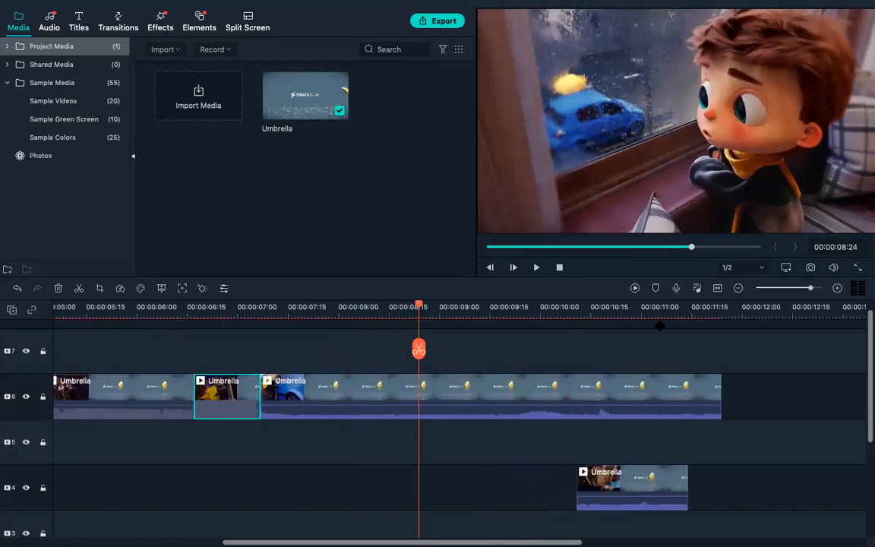
left_click(363, 360)
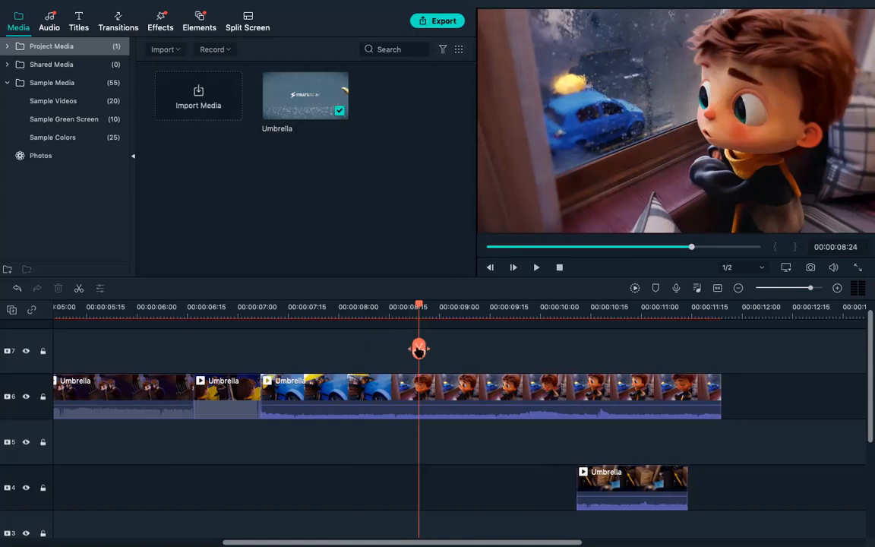
left_click_drag(419, 349, 244, 340)
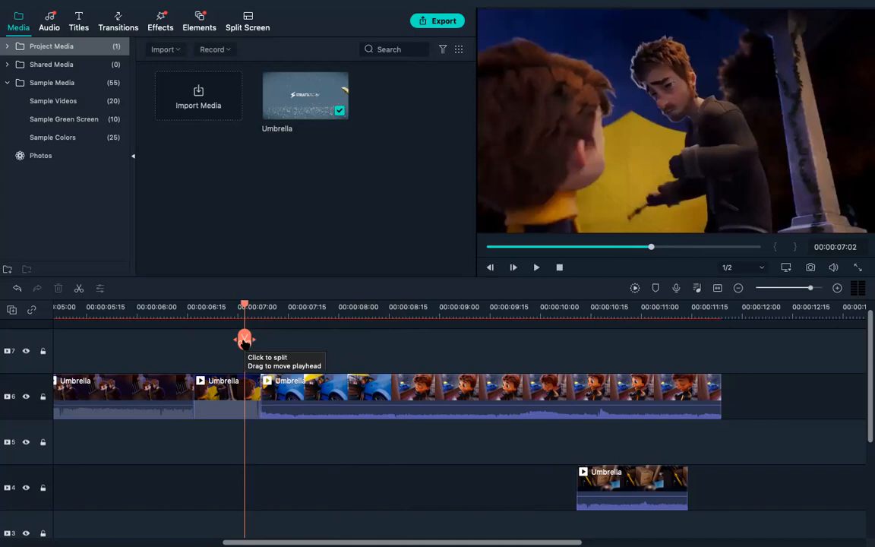
mouse_move(254, 6)
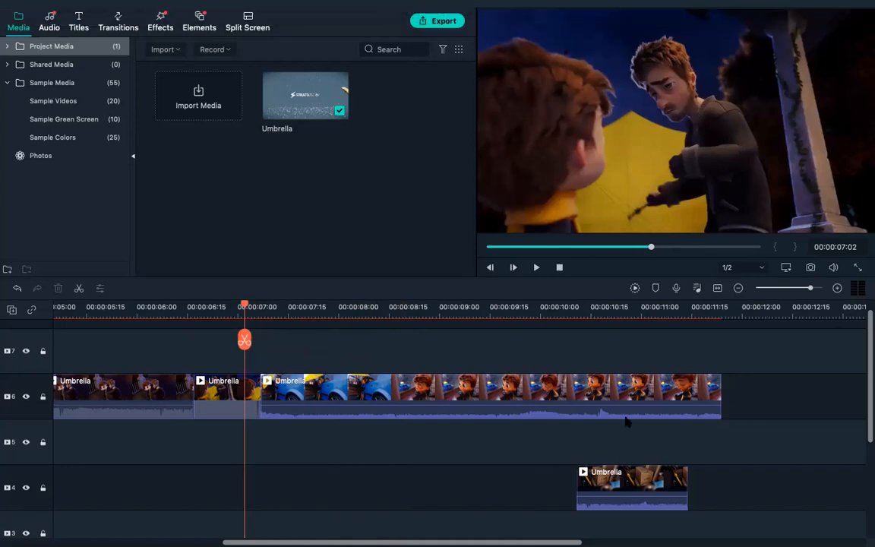
mouse_move(775, 6)
left_click_drag(244, 339, 215, 384)
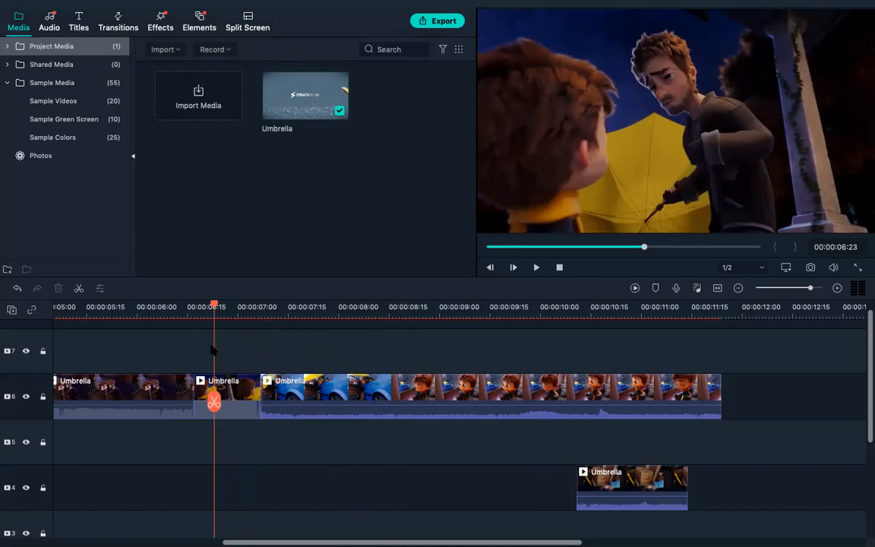
key("space")
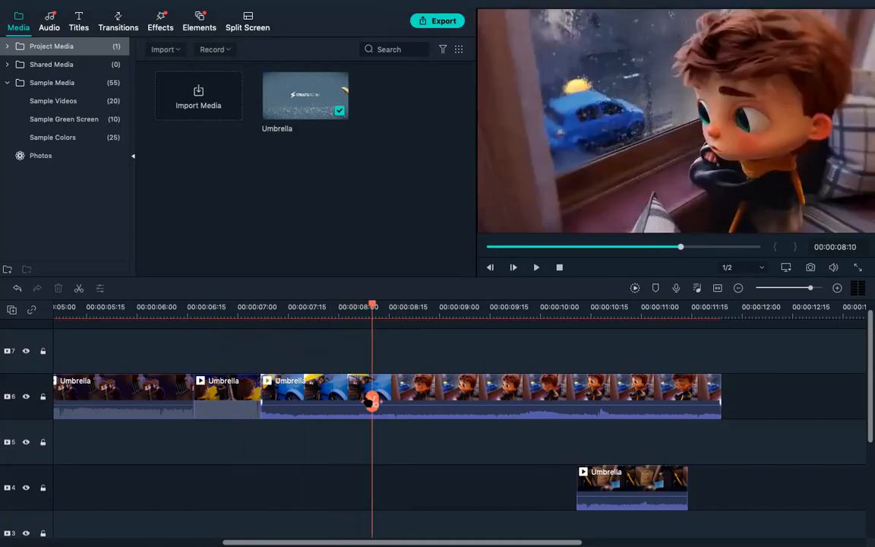
- Split the car and window clip at 00:00:08:03 and 00:00:09:16 and ripple delete the section between
left_click_drag(372, 401, 347, 401)
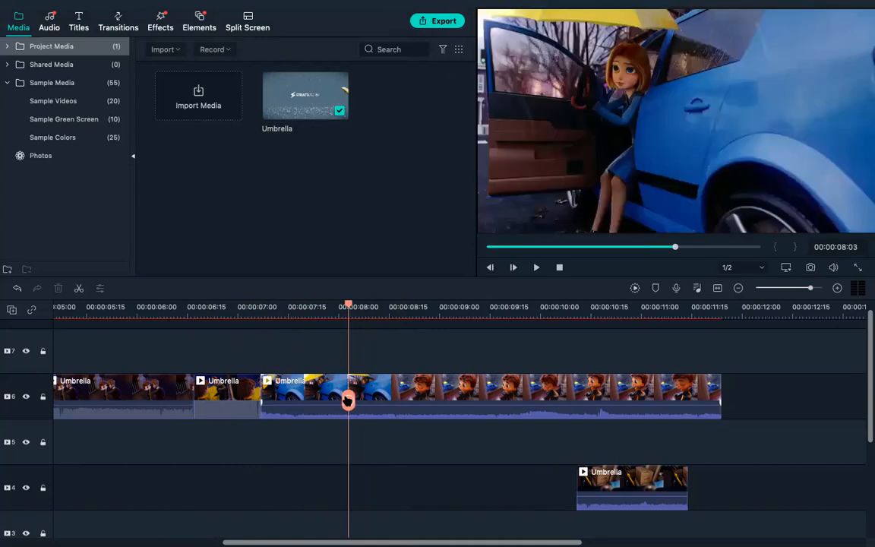
left_click(347, 401)
key("space")
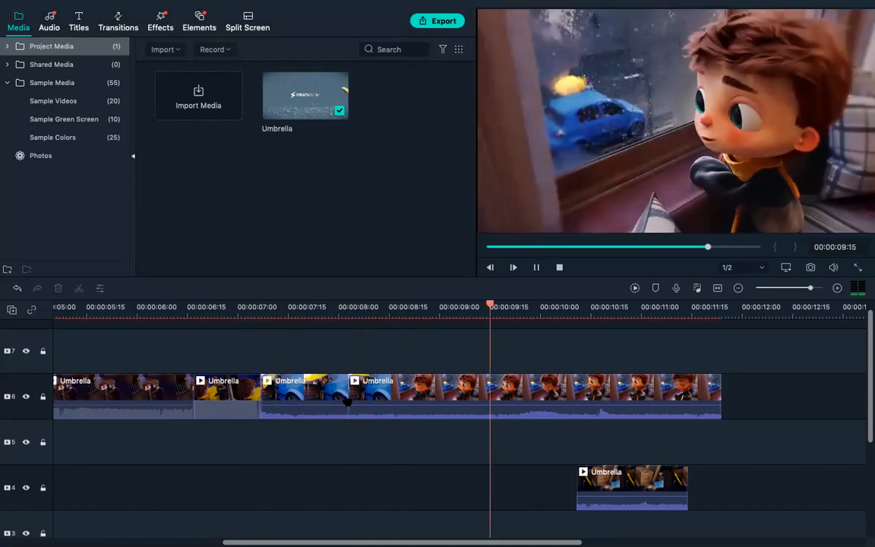
key("space")
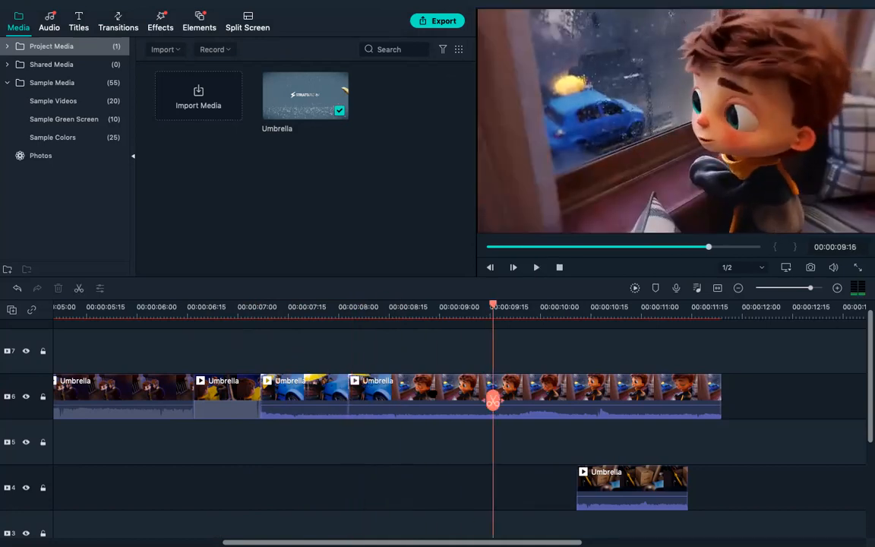
left_click(494, 400)
left_click(419, 393)
key("shift+Delete")
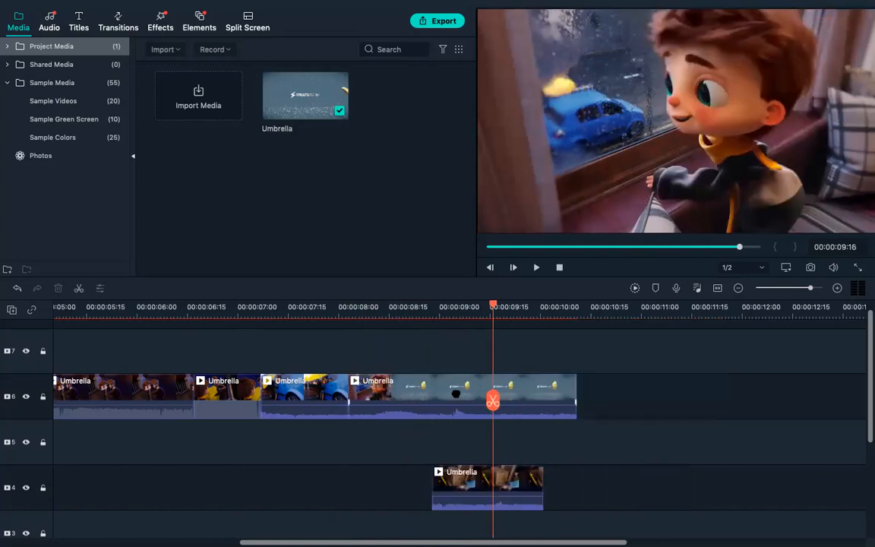
- Play the new join, split the window shot at 00:00:08:28 and delete the rest of the clip
left_click_drag(494, 400, 346, 399)
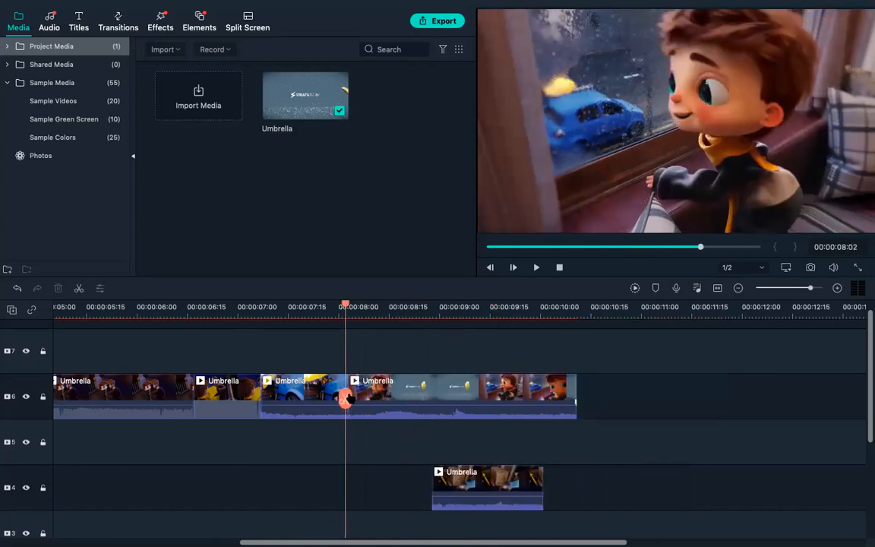
key("space")
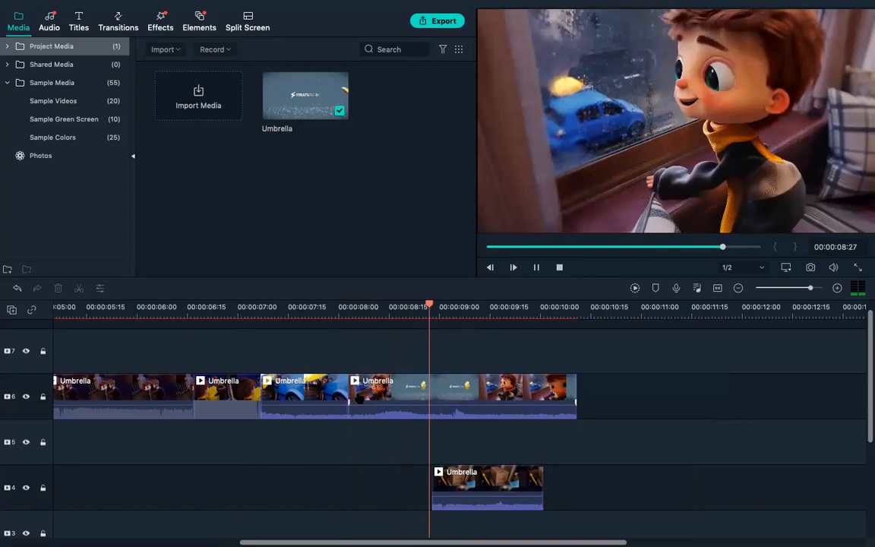
key("space")
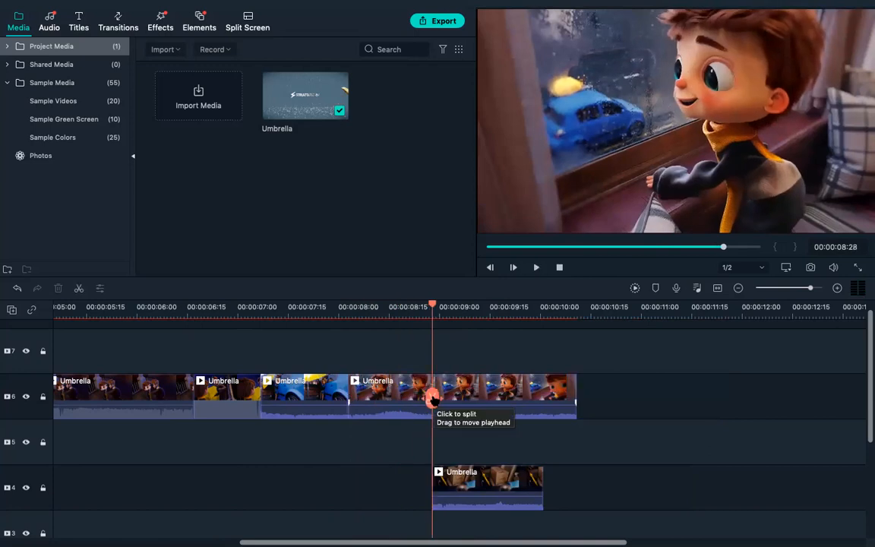
left_click(432, 399)
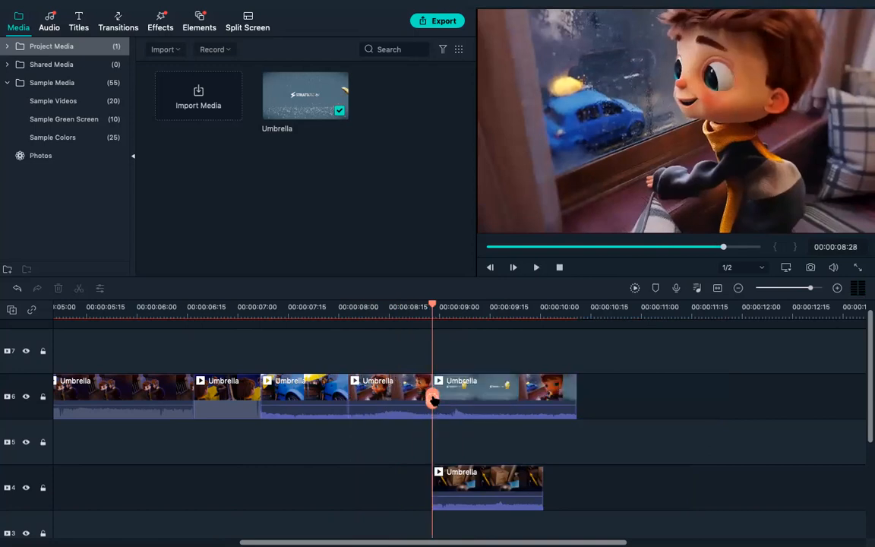
left_click(479, 399)
key("Delete")
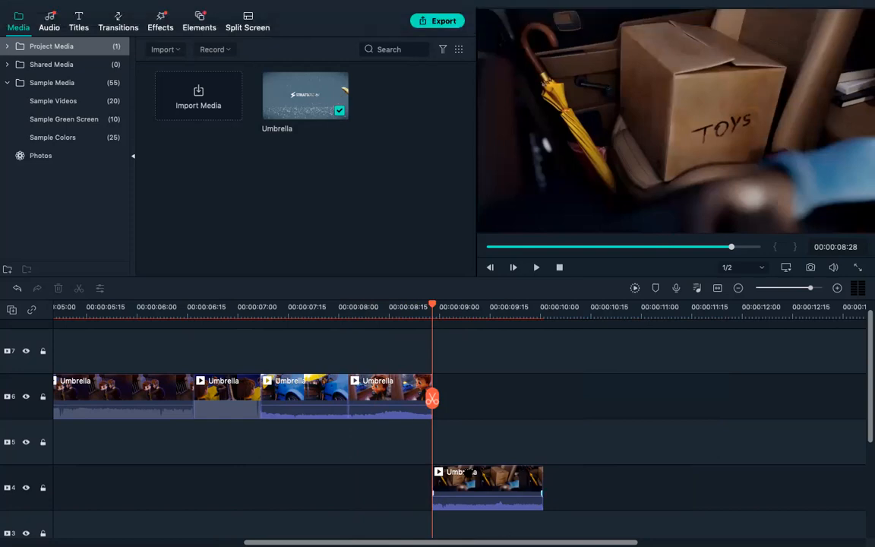
- Try the toys box shot as the opening by moving it to the very start of track 4
scroll(425, 429, "left", 2)
left_click_drag(494, 490, 137, 482)
scroll(425, 425, "left", 3)
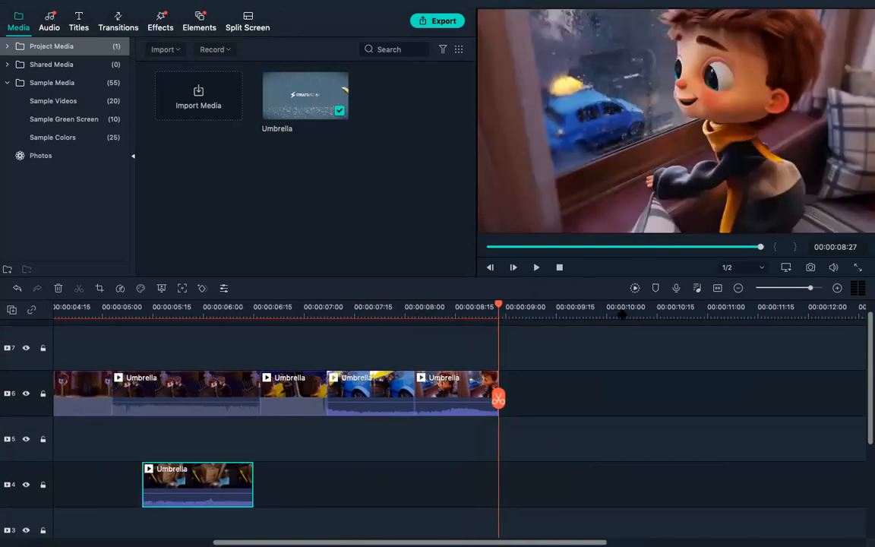
scroll(183, 319, "down", 4)
scroll(182, 317, "down", 1)
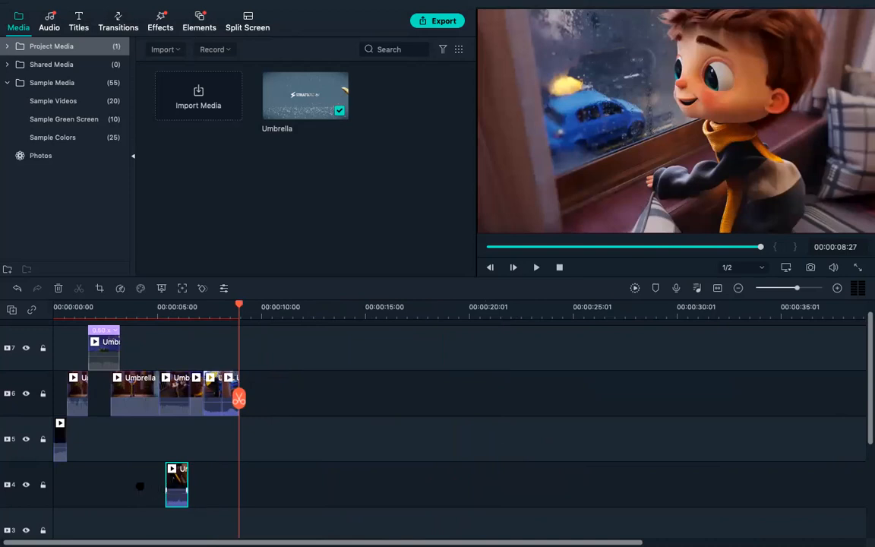
left_click_drag(171, 480, 57, 477)
- Ripple delete the opening clip on track 5 and move the remaining clips one track down, directly after the toys box shot
left_click(60, 442)
key("Delete")
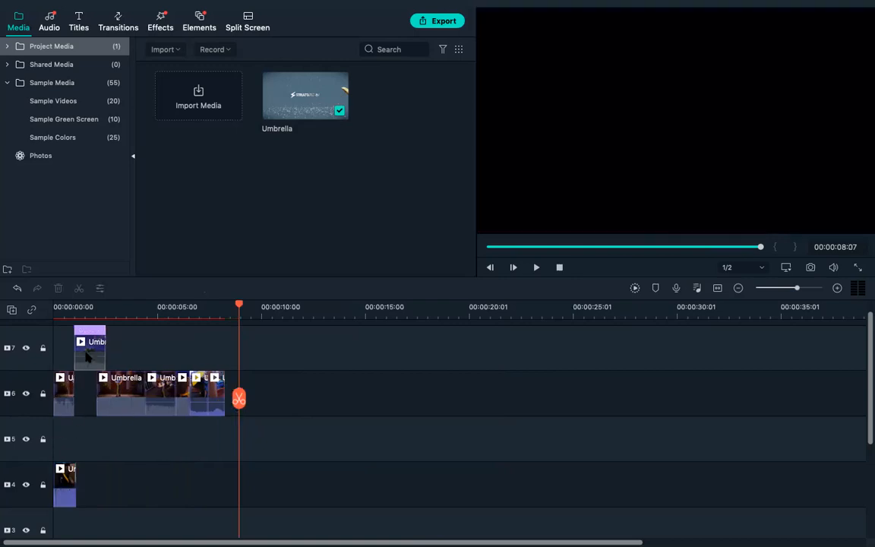
left_click_drag(312, 426, 64, 391)
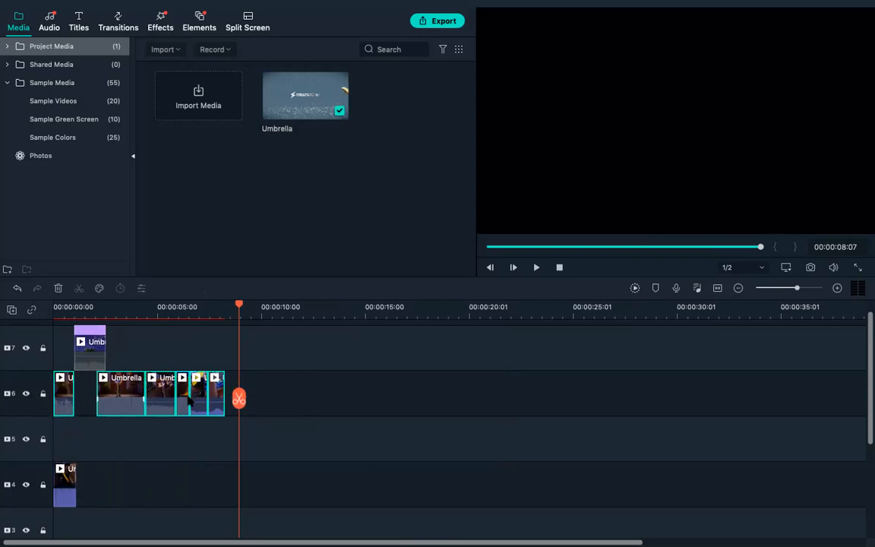
left_click_drag(106, 351, 147, 433)
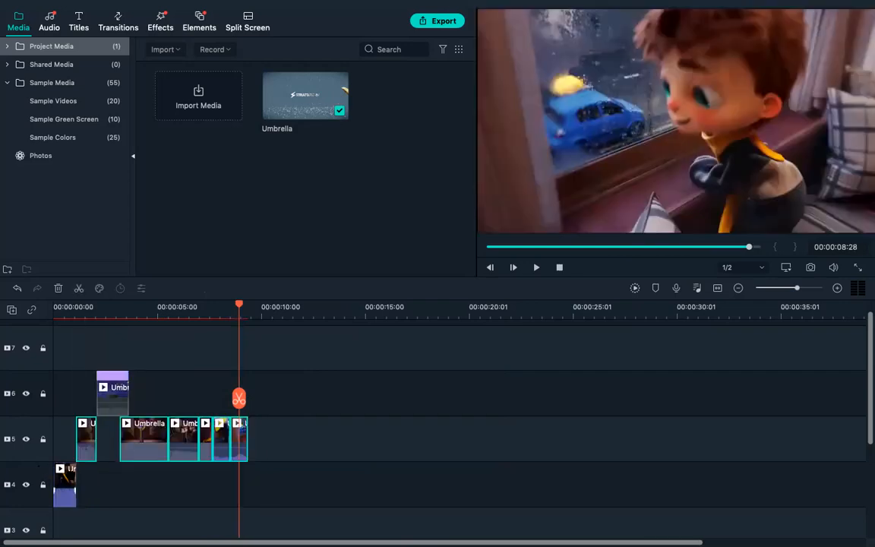
- Play the rearranged opening from the start and undo moving the clips behind the toys box shot
left_click_drag(240, 398, 4, 389)
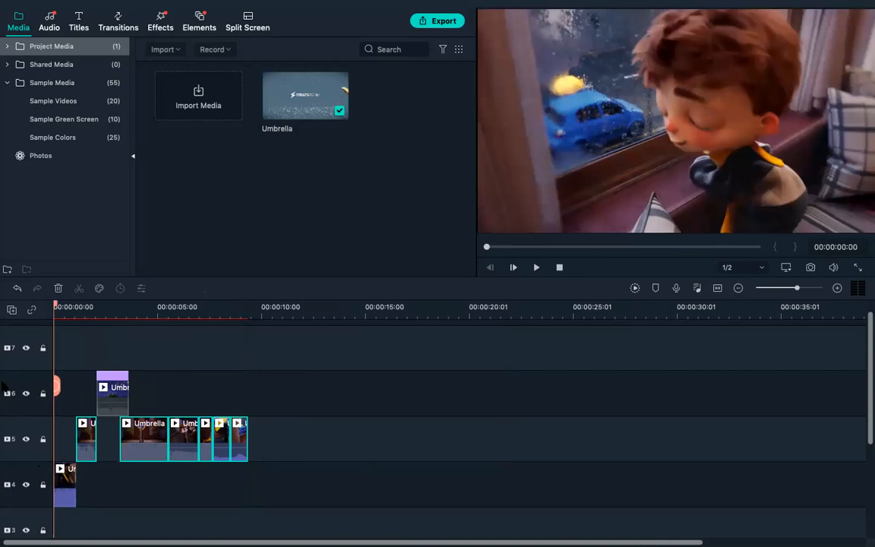
key("space")
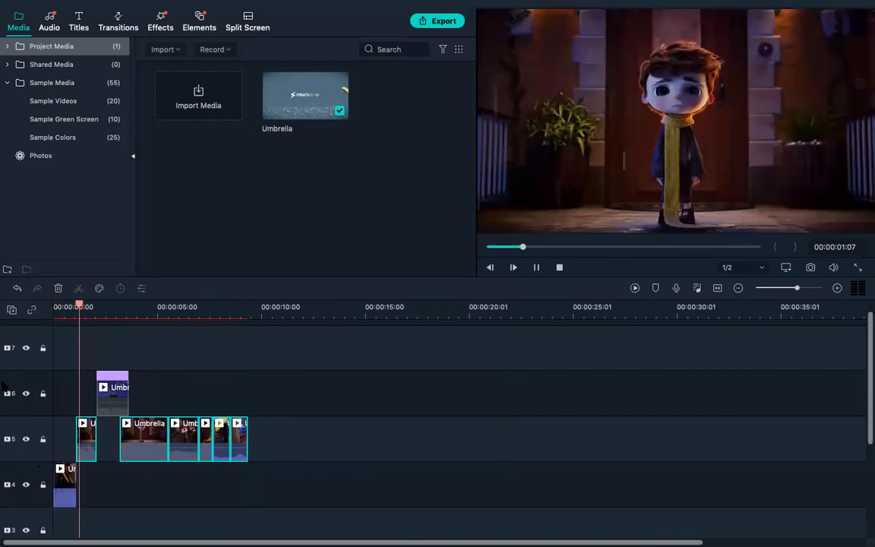
left_click(94, 386)
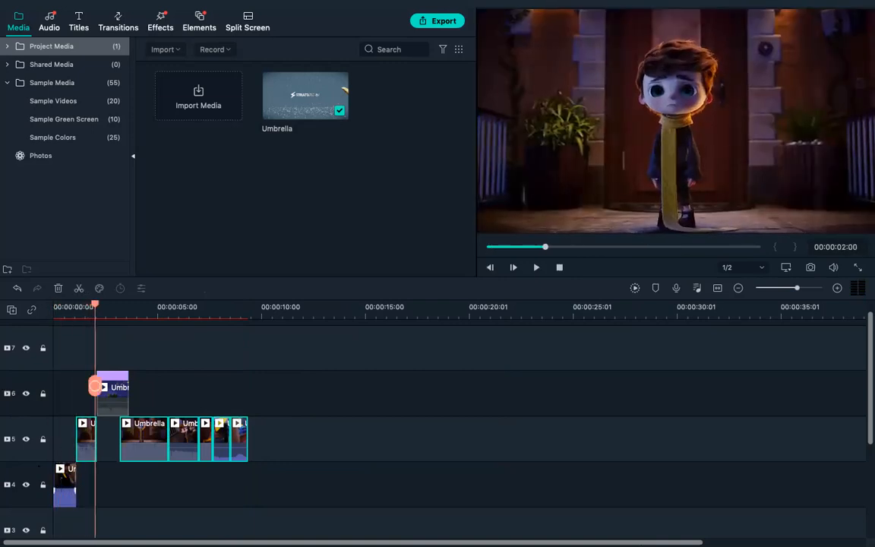
right_click(65, 480)
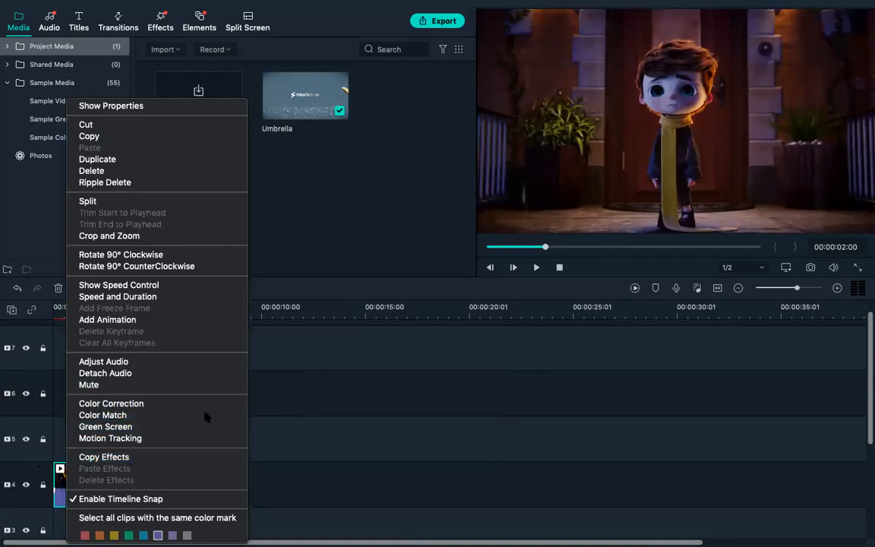
left_click(402, 488)
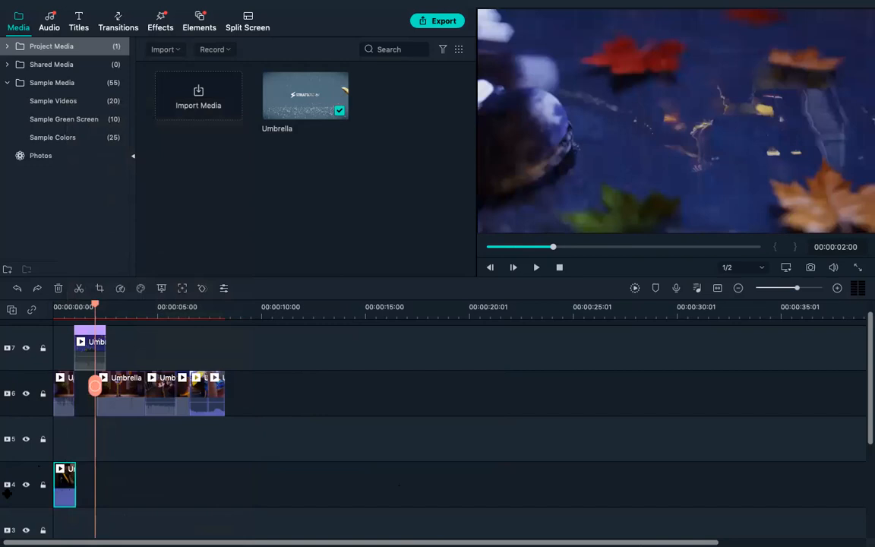
- Play from the start again and undo the deletion of the opening clip on track 5
key("Home")
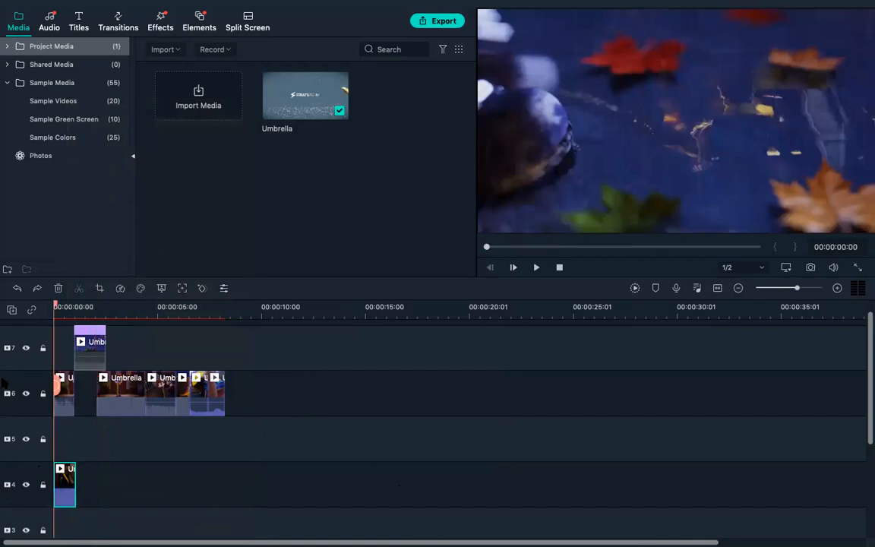
key("space")
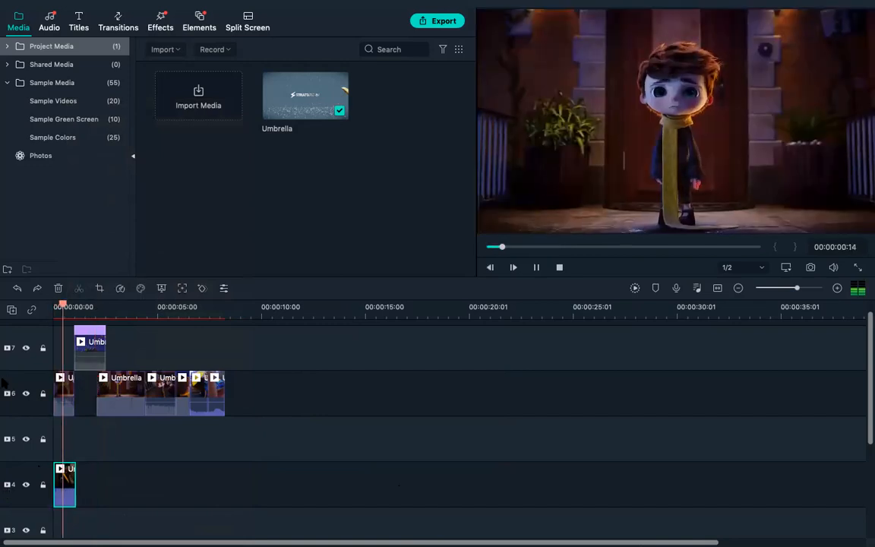
key("space")
key("super+z")
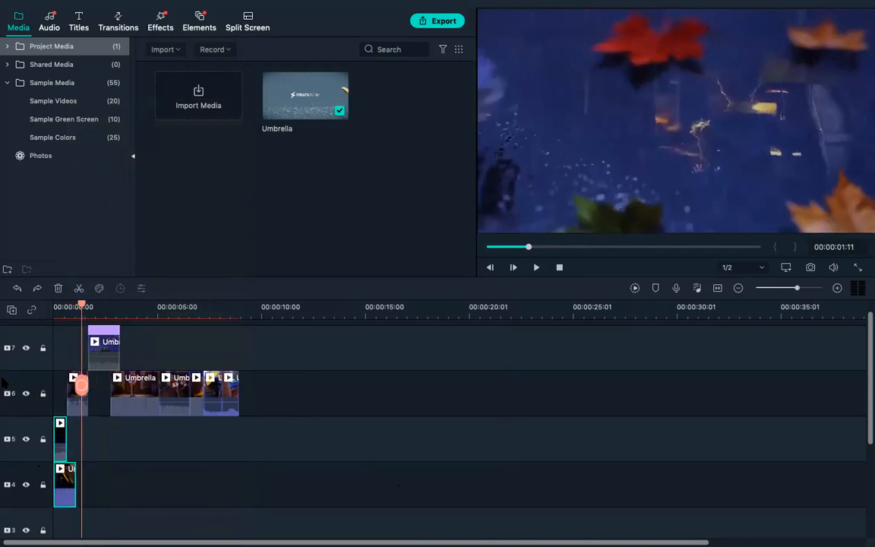
- Move the toys box clip along track 4 to about 12 seconds and play the sequence's ending from 00:00:07:09
left_click_drag(65, 478, 316, 483)
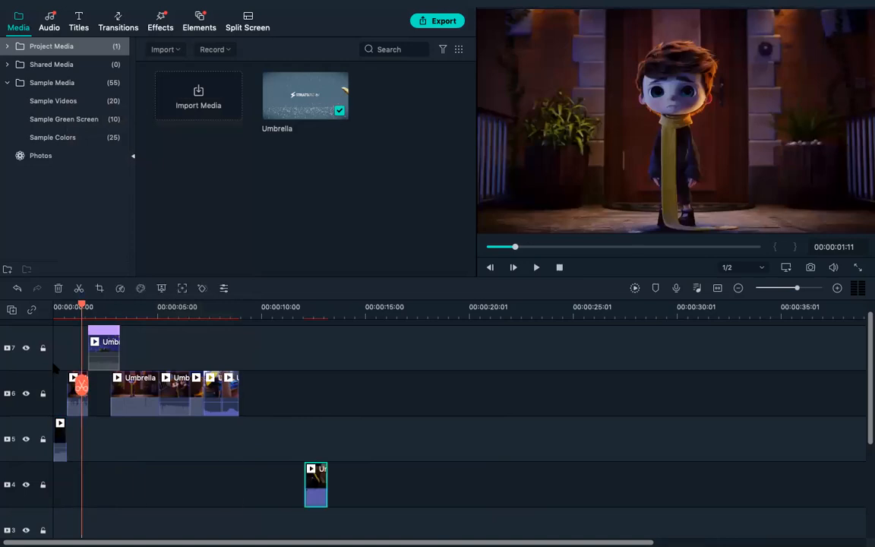
left_click_drag(81, 386, 205, 374)
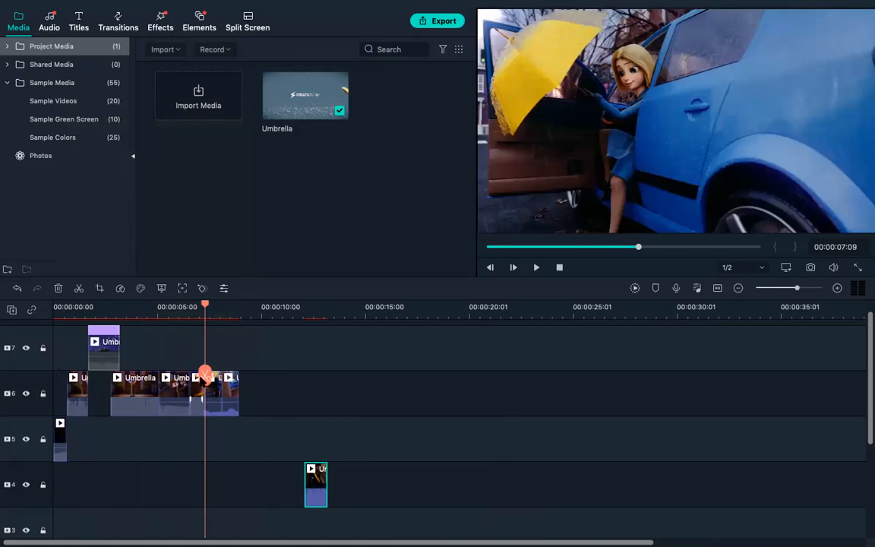
key("space")
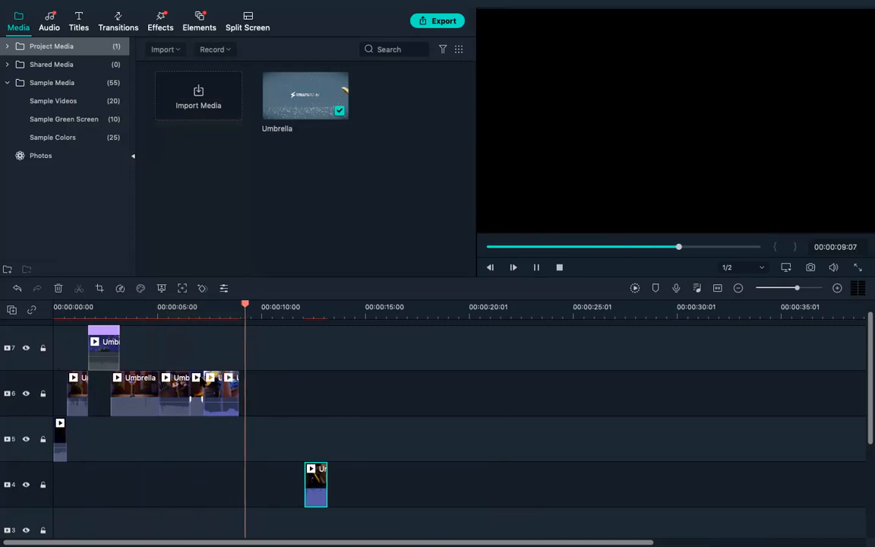
key("space")
- Switch to the Google Slides deck "Video Editing 2", start presenting from "How to start a trailer?" and advance to "Why is motion important?"
left_click_drag(303, 114, 361, 417)
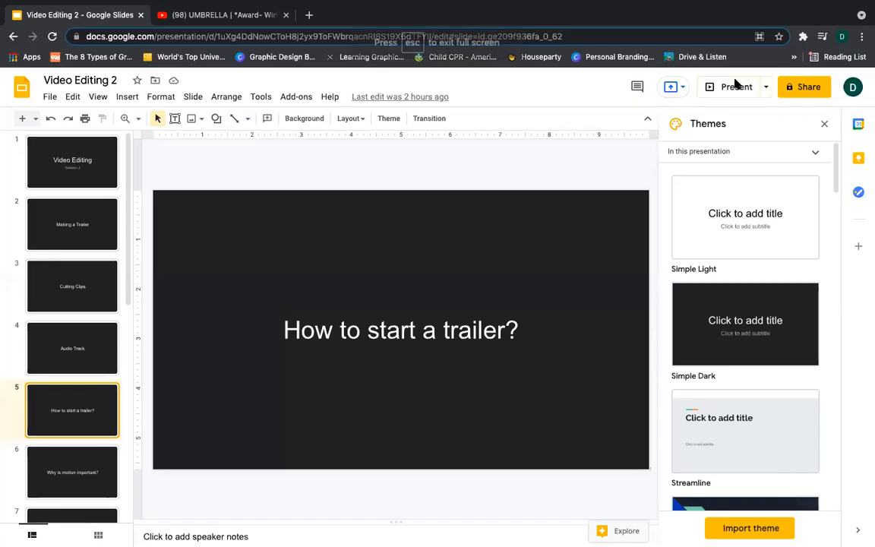
left_click(739, 84)
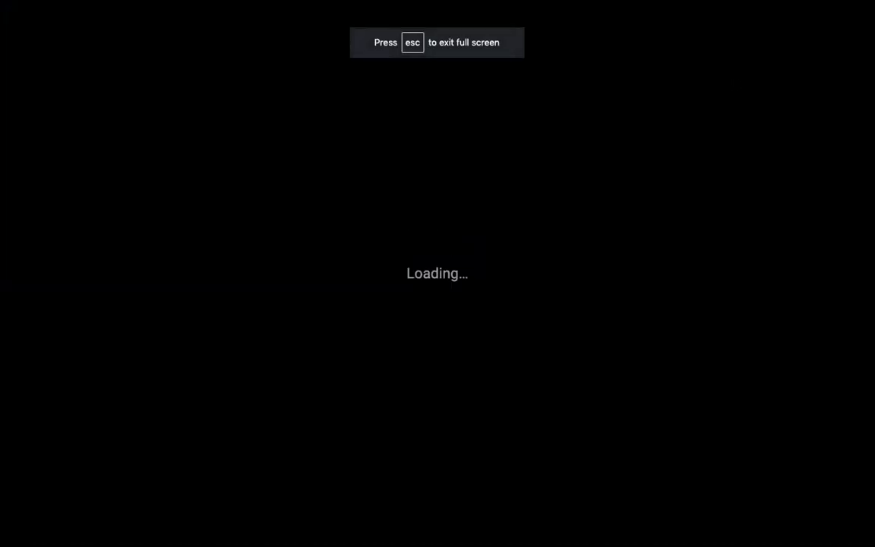
key("Right")
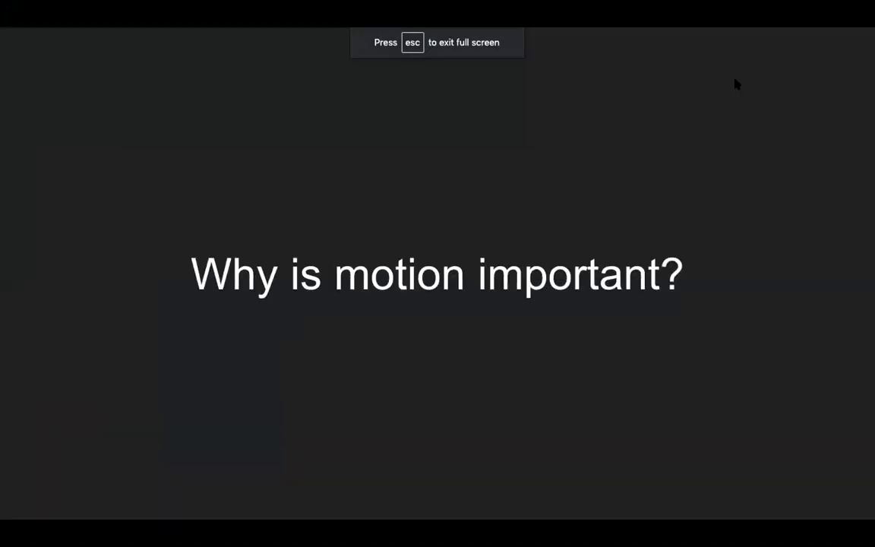
- Go back to the slide "How to start a trailer?" and forward again to "Why is motion important?"
key("Left")
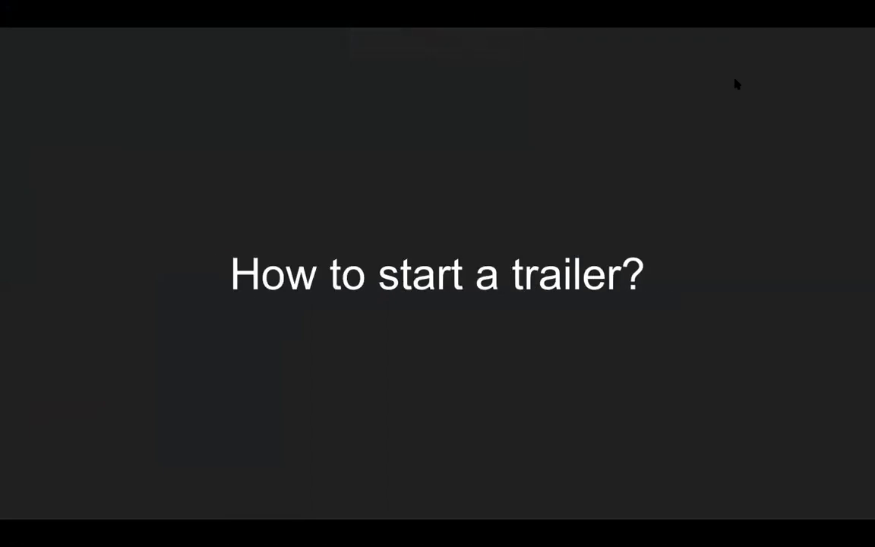
key("Right")
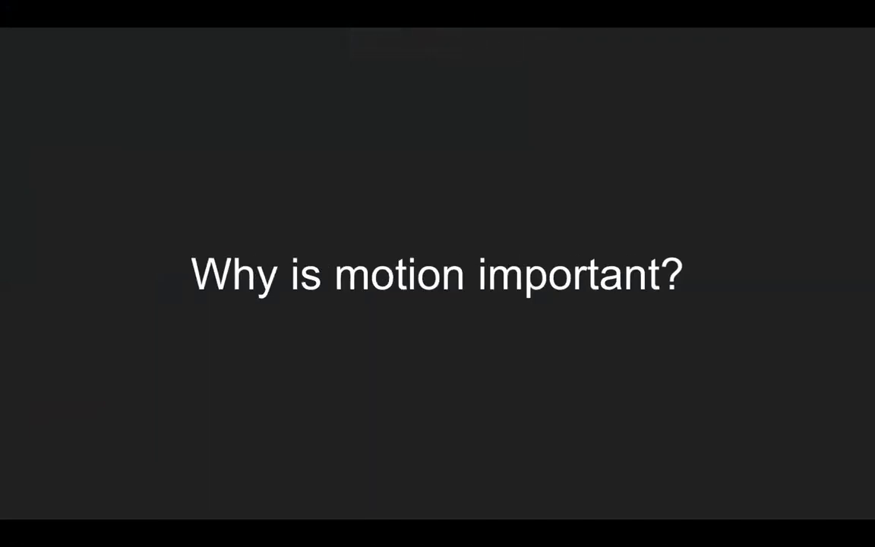
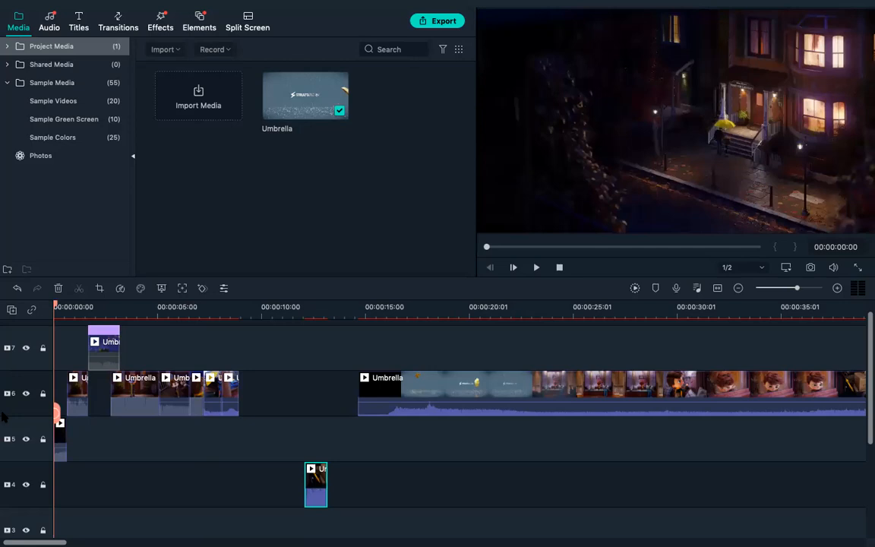
- In Filmora, play the sequence from the start and ripple-delete the track 6 clip that begins at about 5 seconds
key("space")
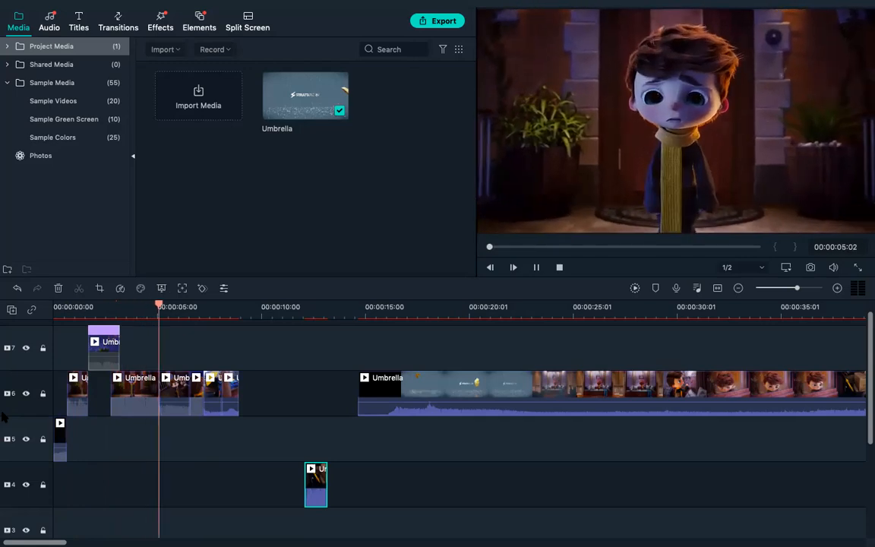
key("space")
left_click(168, 392)
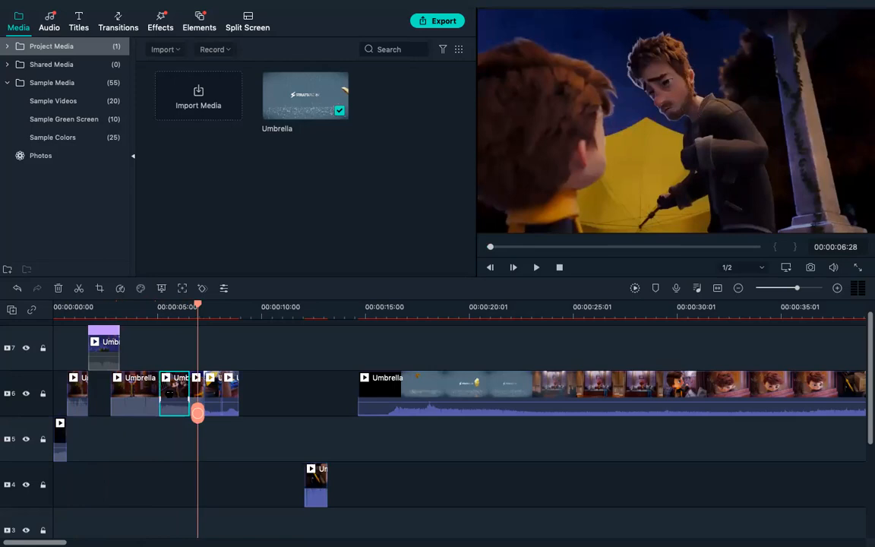
key("shift+Delete")
- Scrub through the new cut on track 6 from 00:00:04:11 to 00:00:05:17 and on to 00:00:09:01 to check the matched motion
left_click_drag(197, 413, 146, 414)
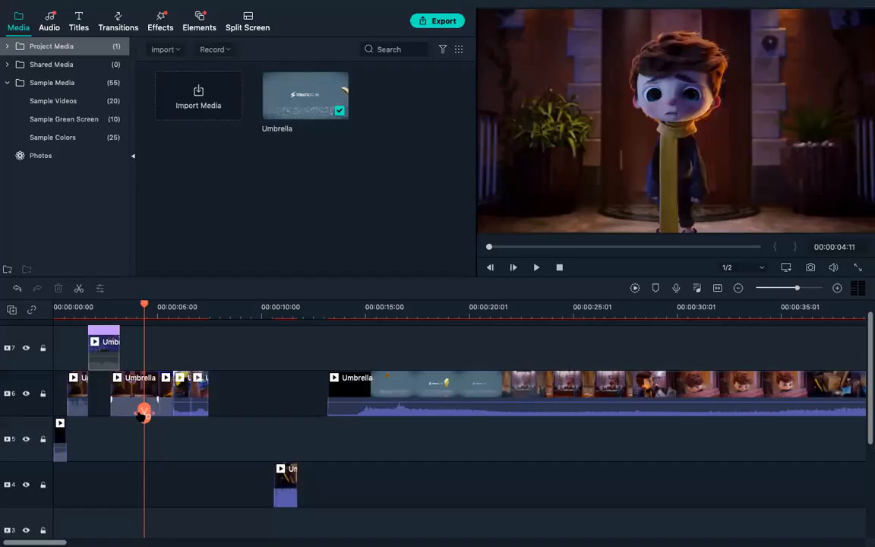
left_click_drag(142, 412, 169, 411)
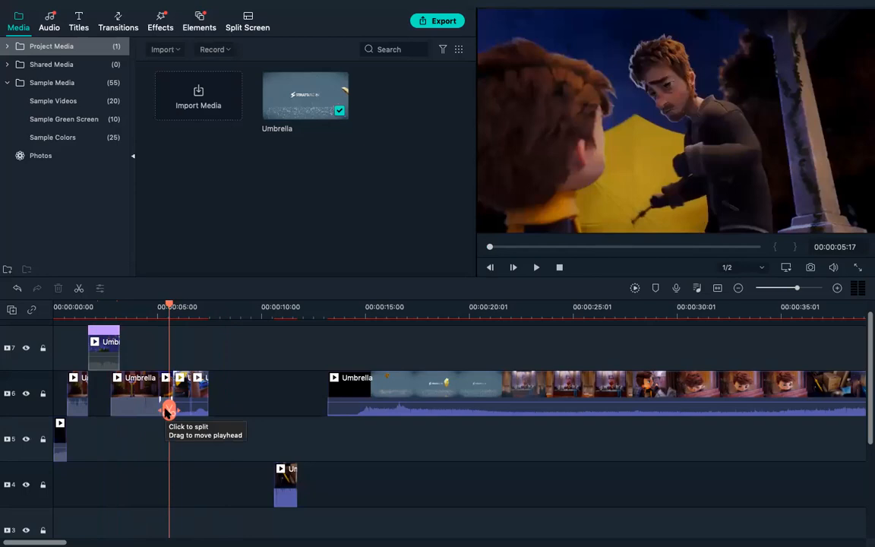
left_click_drag(169, 411, 239, 404)
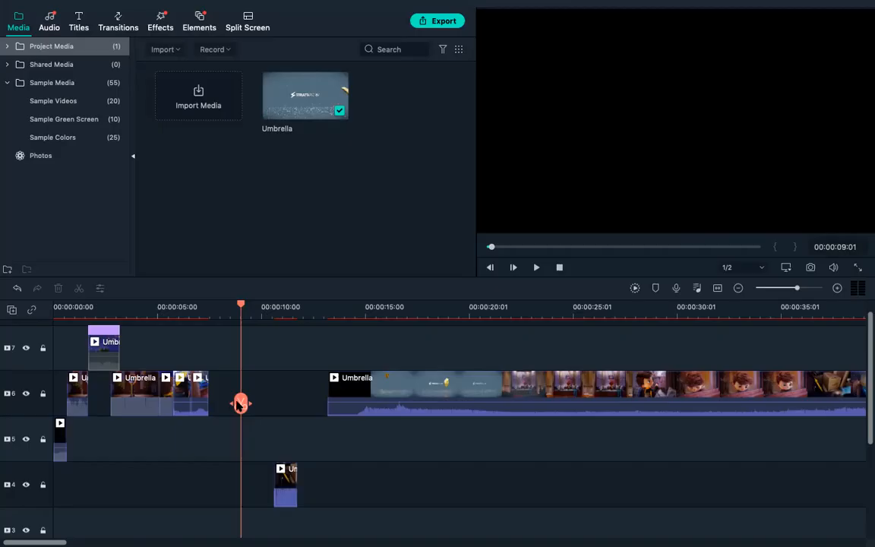
- Switch to the Google Slides presentation and advance to the "Adding Titles" slide
mouse_move(439, 5)
key("ctrl+Right")
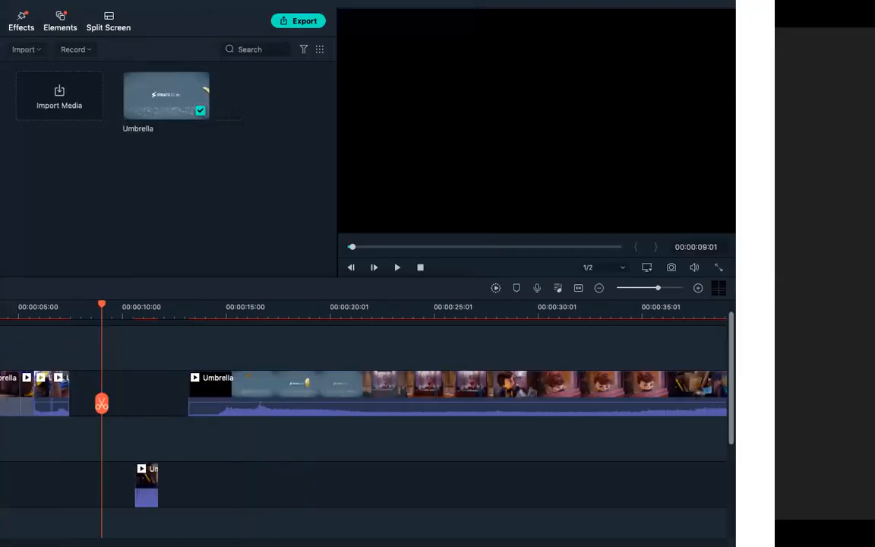
key("Right")
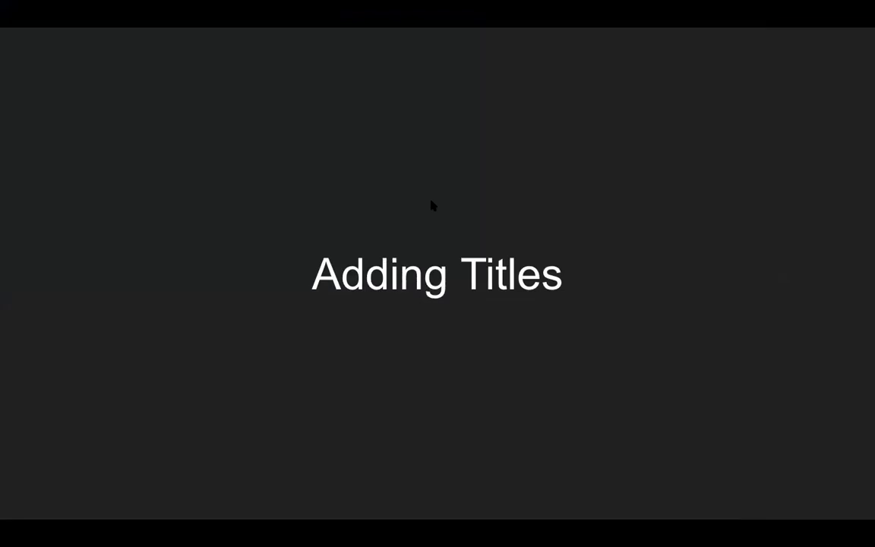
- Return to the Filmora timeline and place the playhead at 00:00:08:05, in the gap after the short track 6 clips
key("Right")
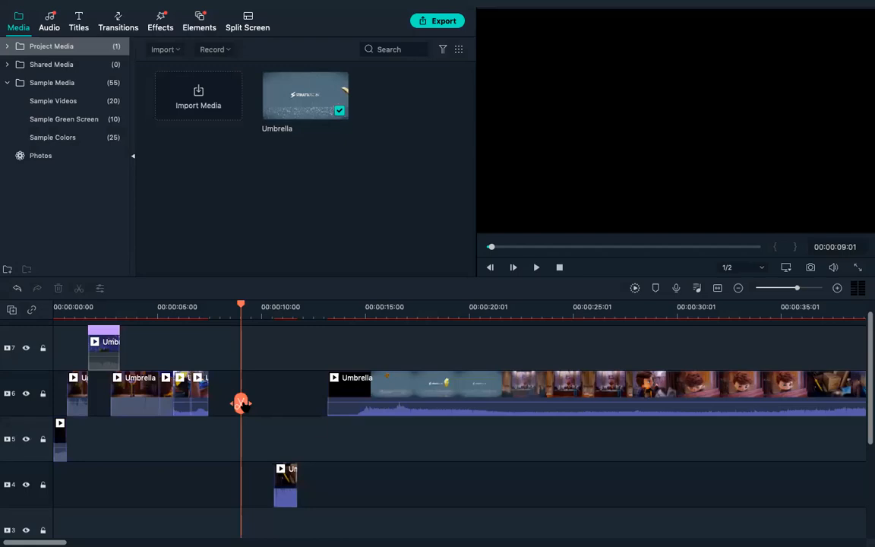
left_click_drag(240, 403, 223, 401)
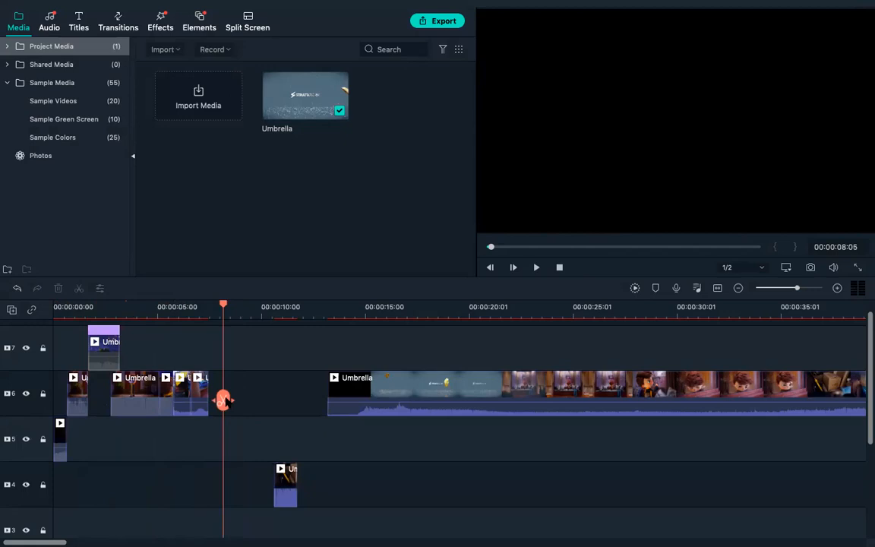